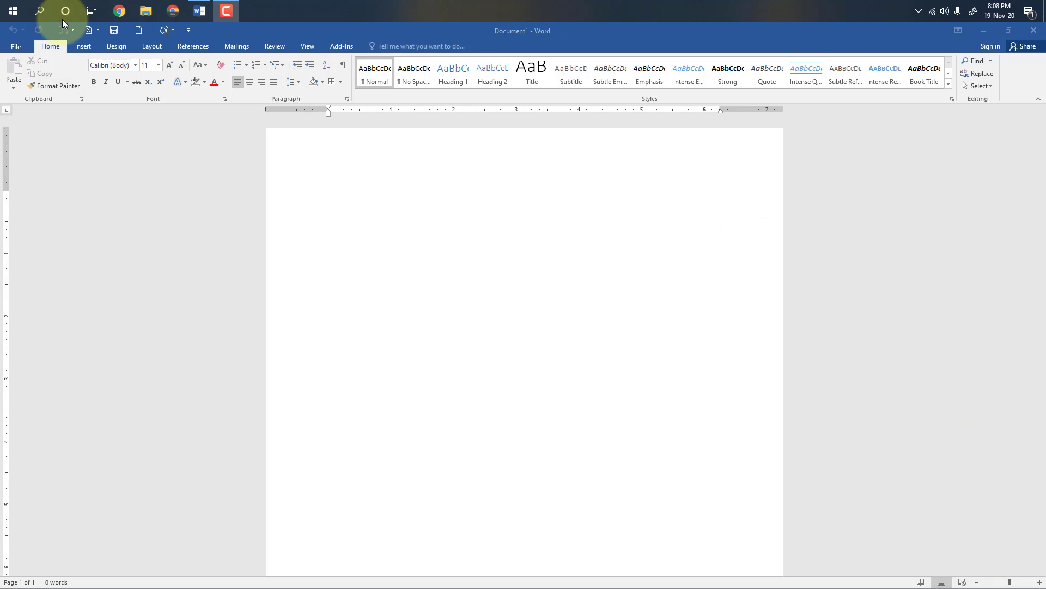
Apply the Basis theme to the blank document.
{"action": "left_click", "coordinate": [116, 48]}
{"action": "left_click", "coordinate": [117, 48]}
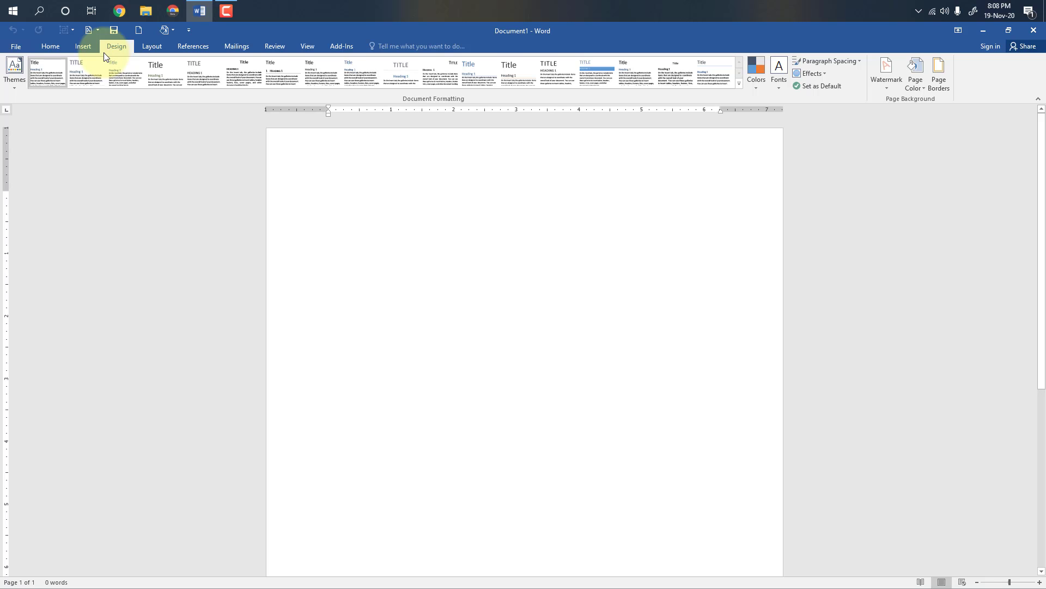
{"action": "left_click", "coordinate": [17, 81]}
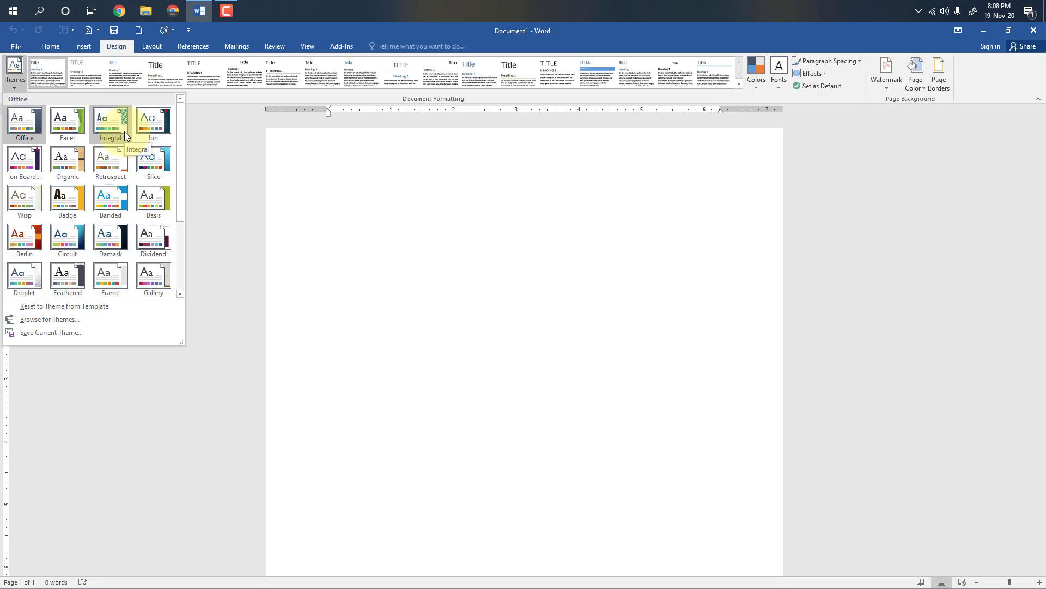
{"action": "left_click", "coordinate": [155, 196]}
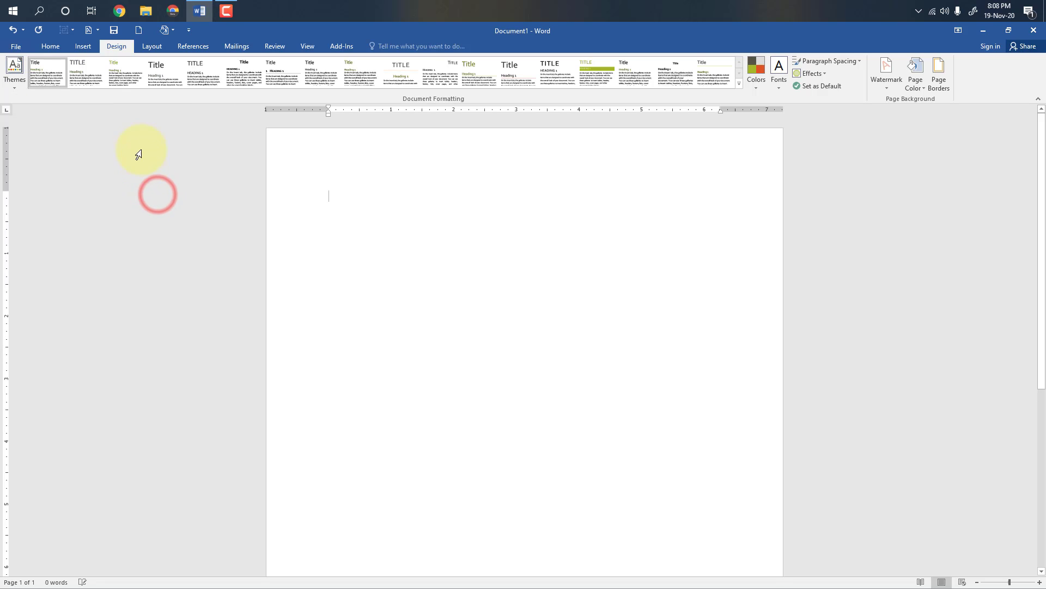
Apply the Basic (Simple) style set and enter the sample lines "Djsajfsjadbfj" and "Dsaf" in the document.
{"action": "left_click", "coordinate": [126, 71]}
{"action": "type", "text": "Disajfsjadbfj "}
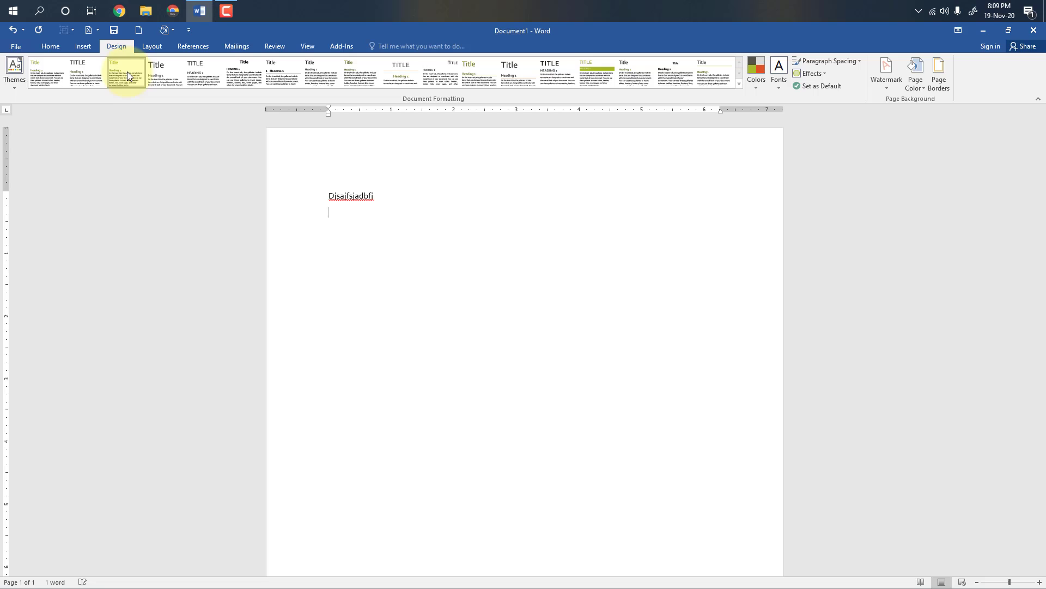
{"action": "type", "text": "dsaf"}
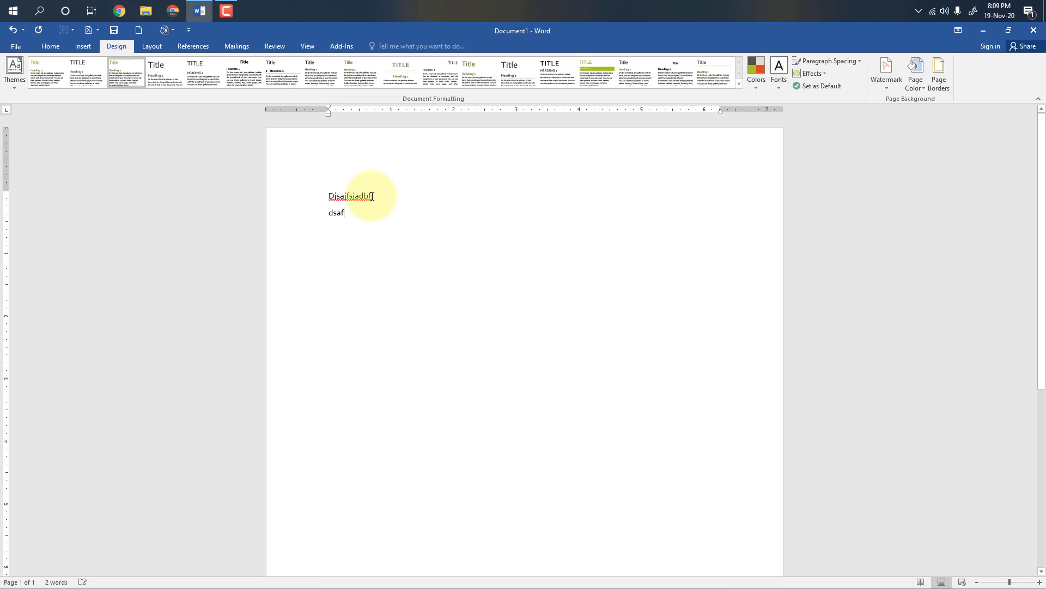
{"action": "left_click", "coordinate": [386, 195]}
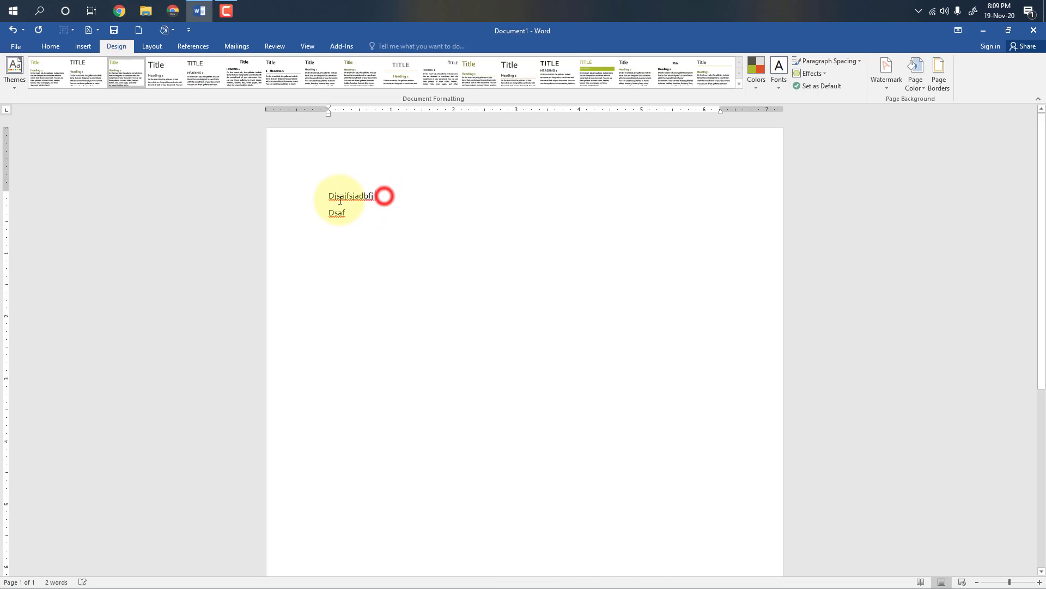
{"action": "left_click", "coordinate": [329, 197]}
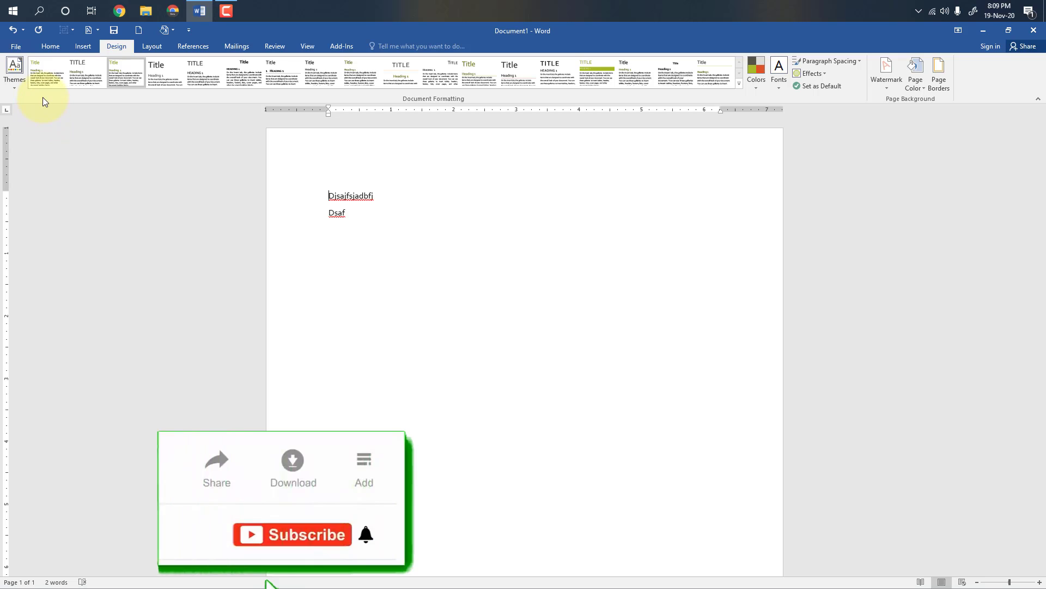
Examine the theme color sets and preview the theme fonts on the two selected sample lines.
{"action": "left_click", "coordinate": [757, 85]}
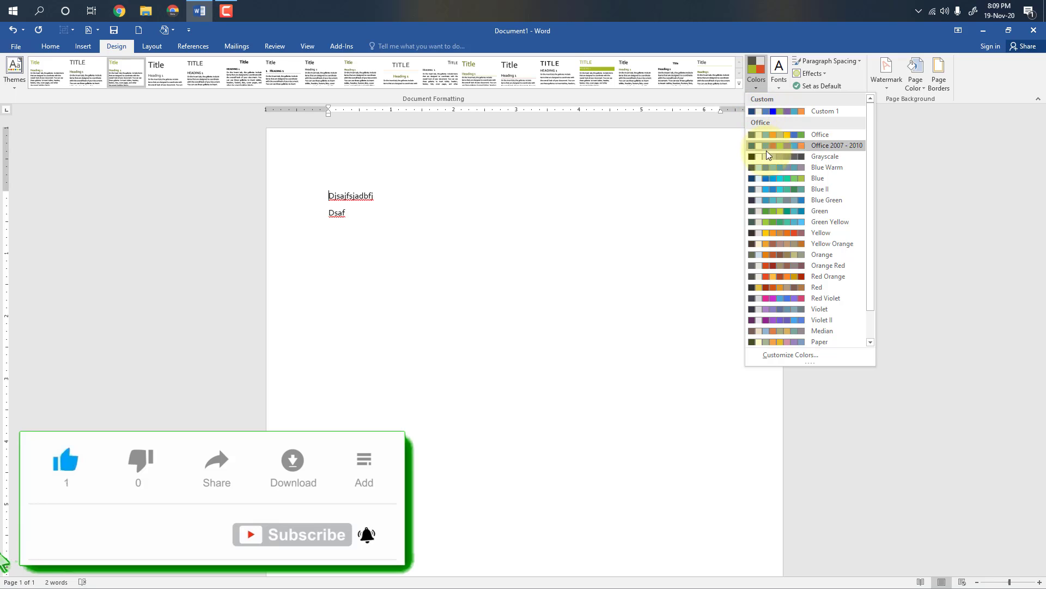
{"action": "left_click", "coordinate": [758, 76]}
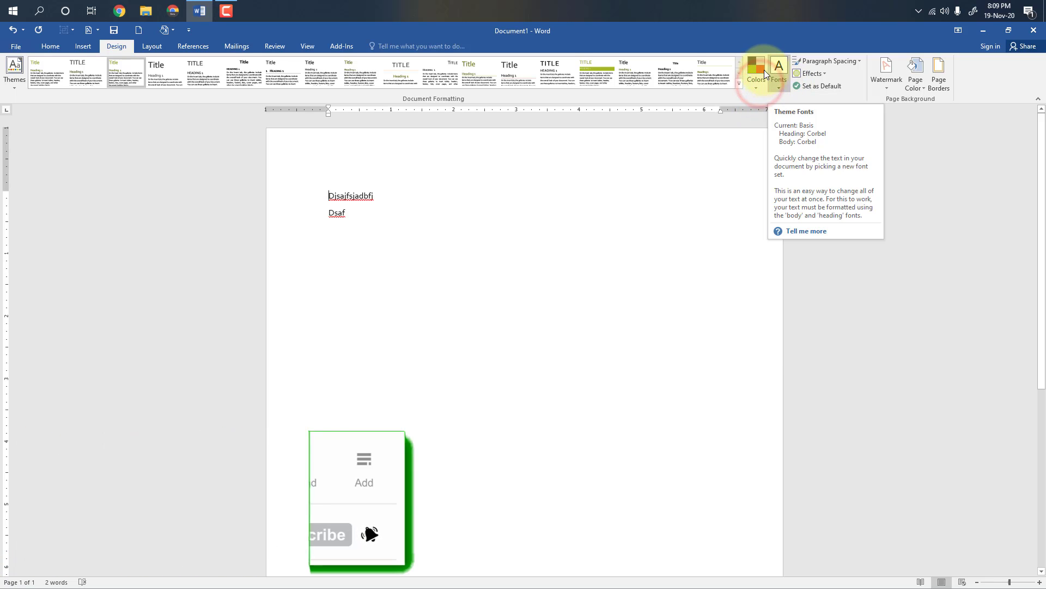
{"action": "left_click", "coordinate": [757, 80]}
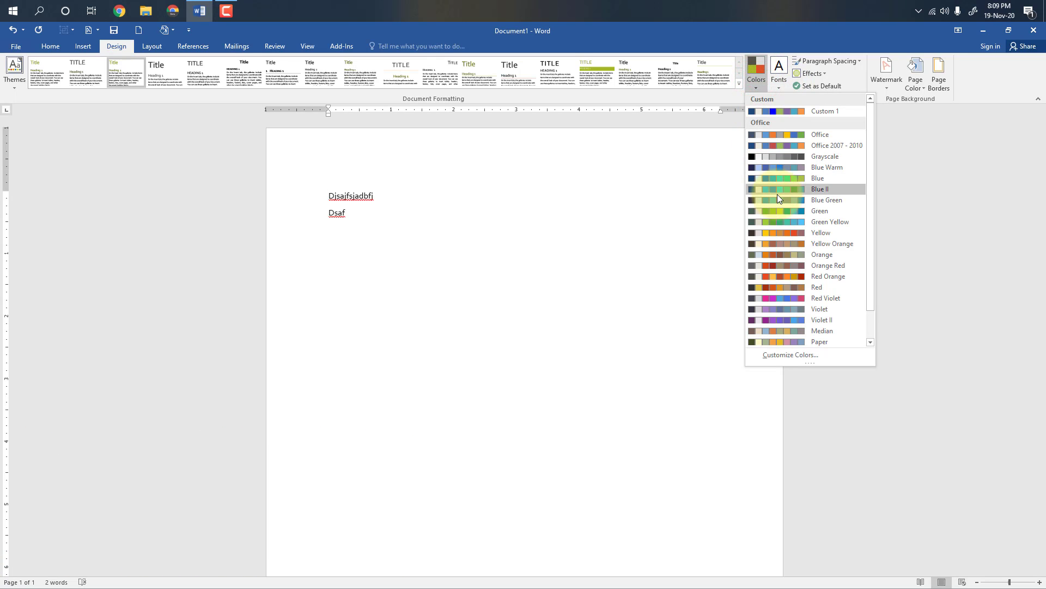
{"action": "left_click", "coordinate": [780, 83]}
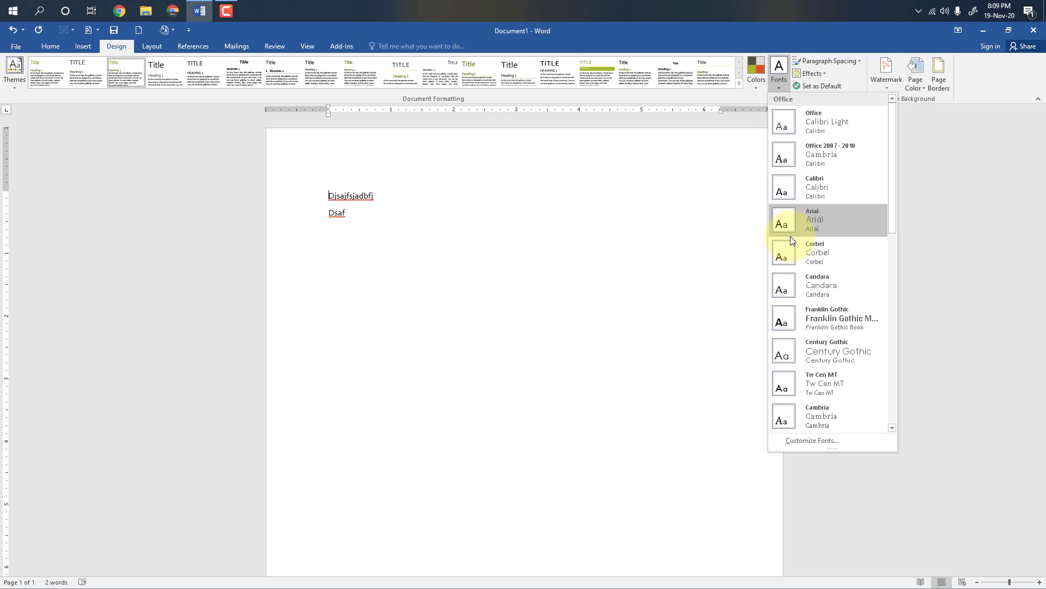
{"action": "left_click", "coordinate": [368, 250]}
{"action": "left_click_drag", "start_coordinate": [365, 239], "coordinate": [312, 161]}
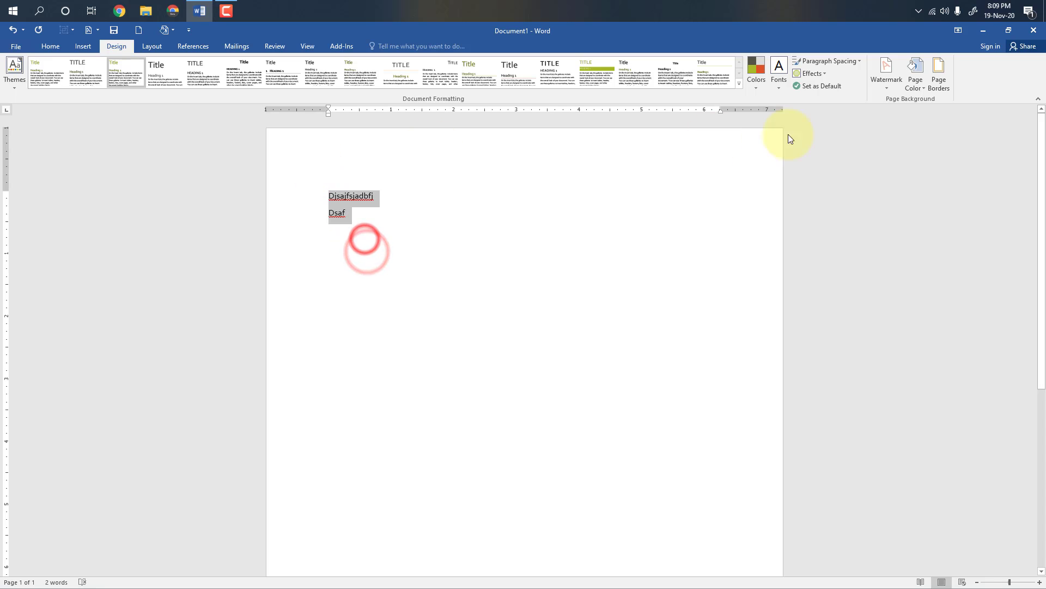
{"action": "left_click", "coordinate": [778, 83]}
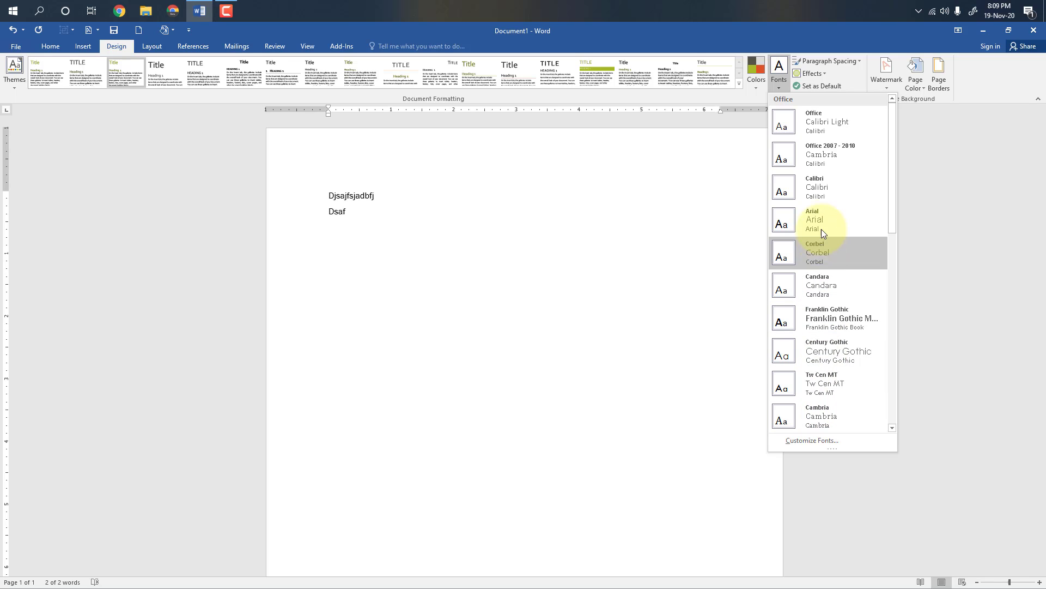
Examine the built-in paragraph spacing options and the theme effects without applying any.
{"action": "left_click", "coordinate": [816, 60]}
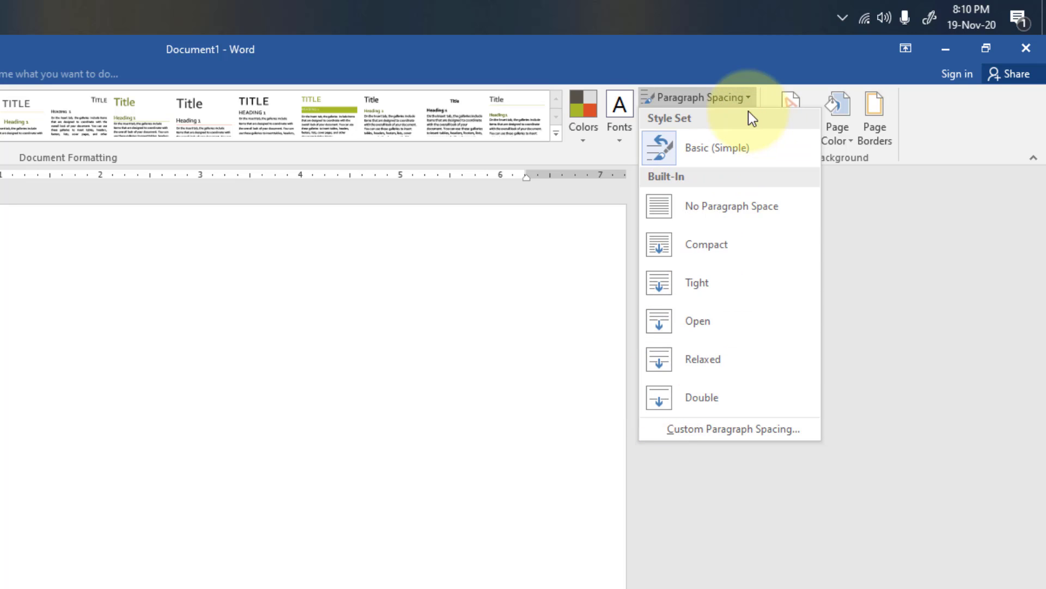
{"action": "left_click", "coordinate": [727, 99]}
{"action": "left_click", "coordinate": [687, 118]}
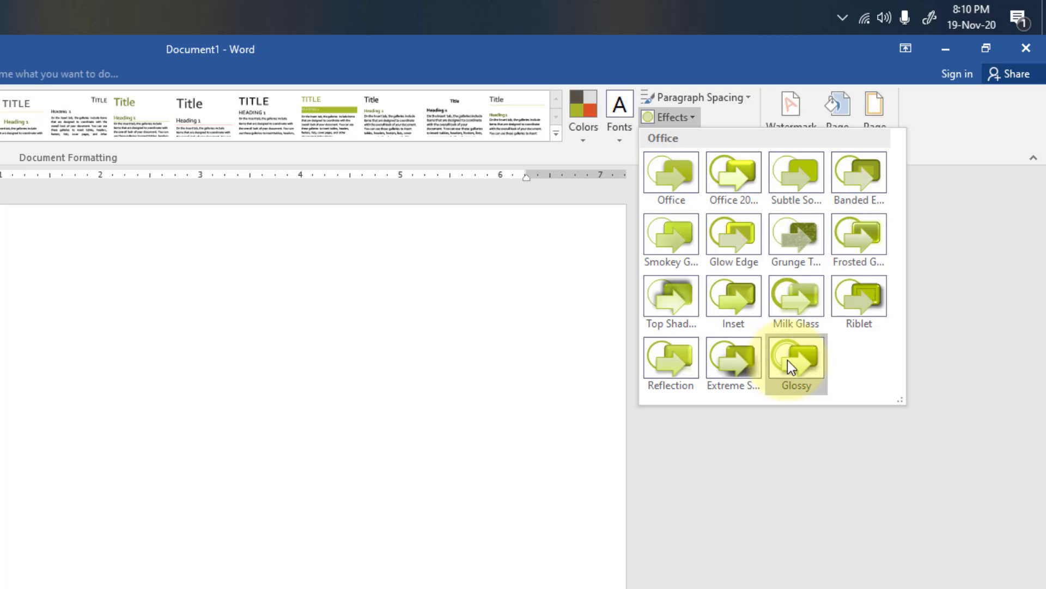
{"action": "left_click", "coordinate": [730, 101]}
{"action": "left_click", "coordinate": [893, 256]}
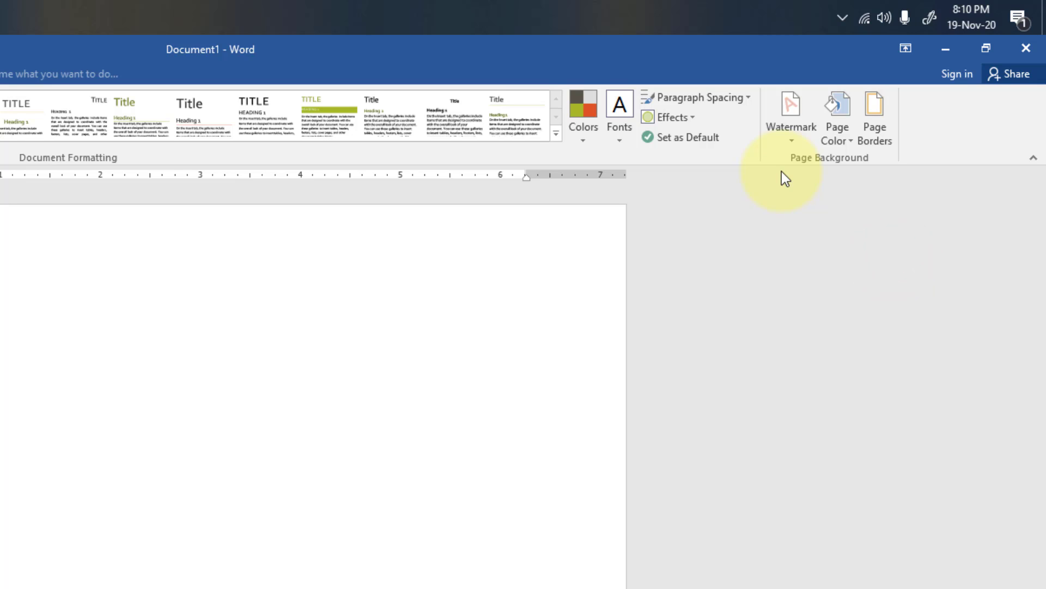
Start a custom text watermark and replace its default text with the person's name.
{"action": "left_click", "coordinate": [781, 142]}
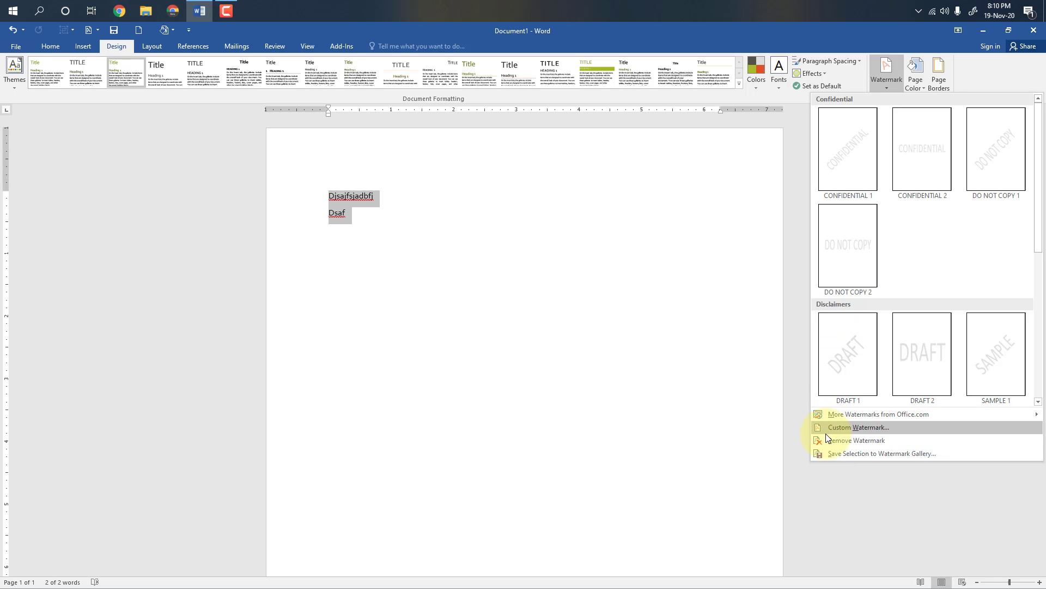
{"action": "left_click", "coordinate": [859, 428]}
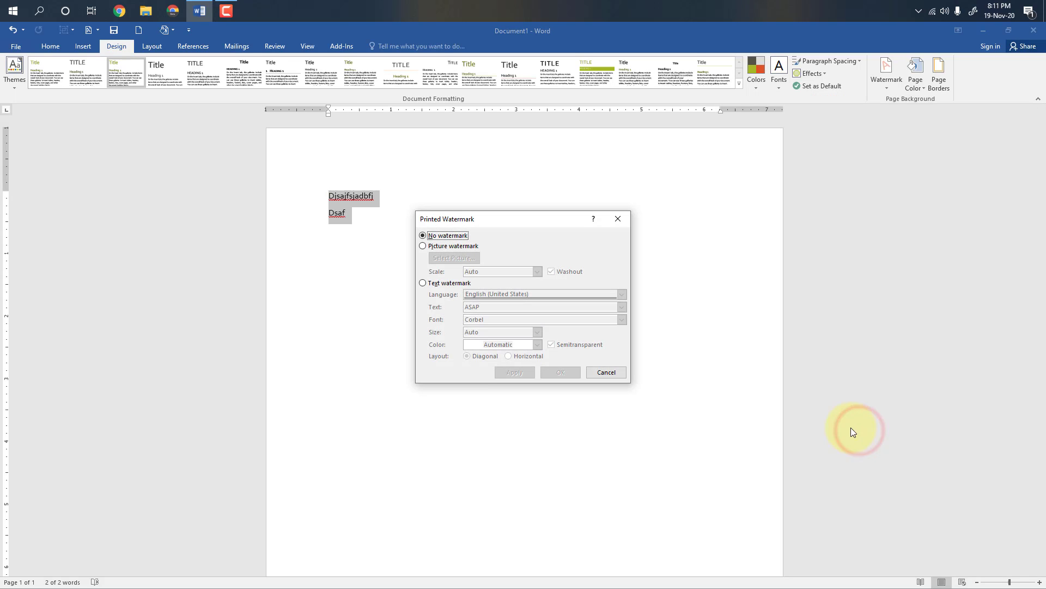
{"action": "left_click", "coordinate": [423, 285]}
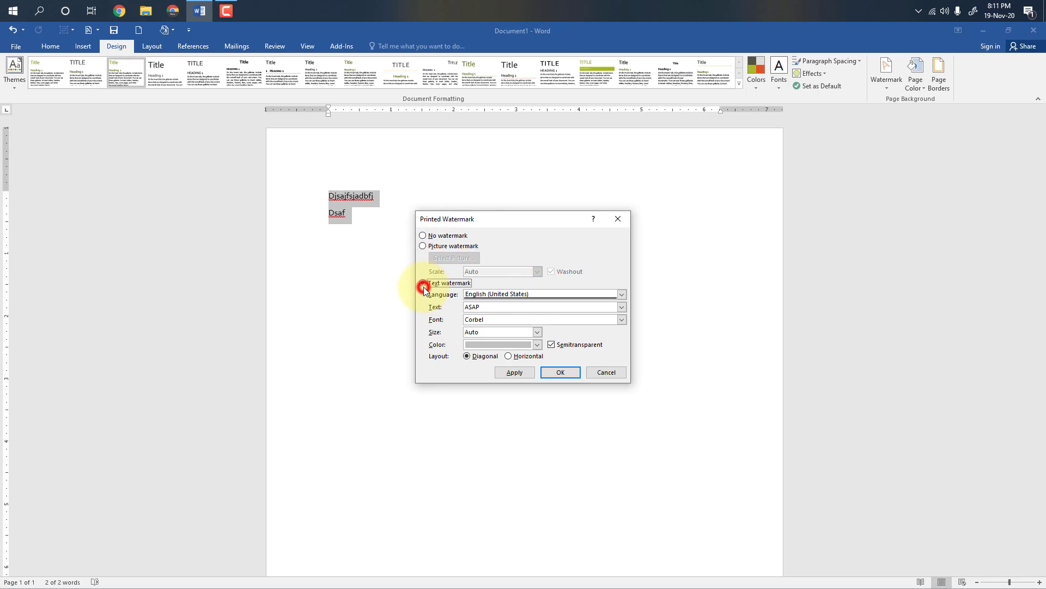
{"action": "left_click", "coordinate": [492, 308]}
{"action": "left_click_drag", "start_coordinate": [491, 307], "coordinate": [441, 308]}
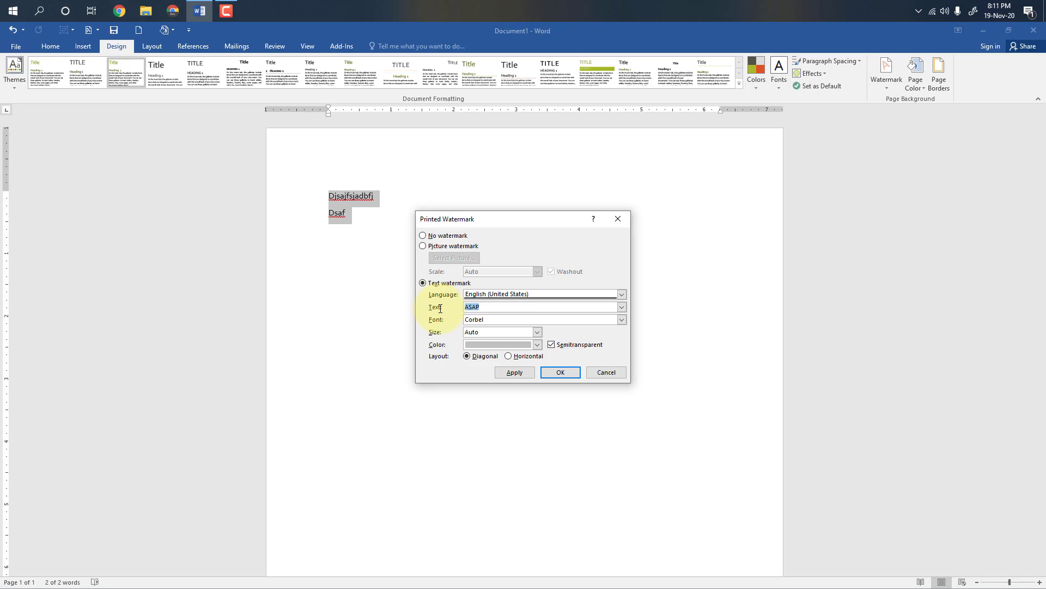
{"action": "type", "text": "Mahadi"}
Set the watermark's font to Times New Roman.
{"action": "left_click", "coordinate": [622, 319]}
{"action": "scroll", "coordinate": [598, 342], "scroll_direction": "down", "scroll_amount": 15}
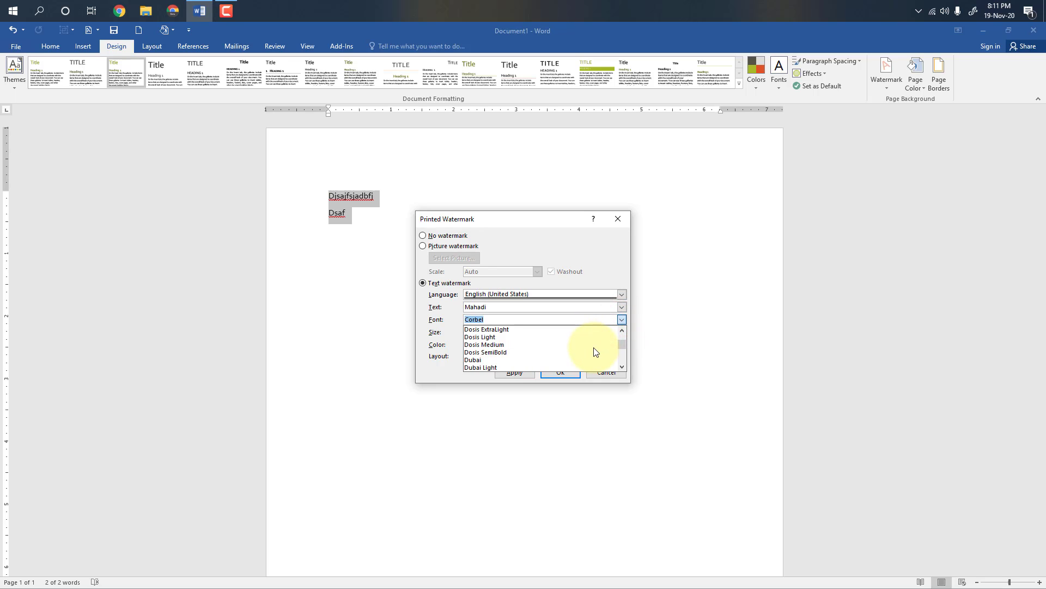
{"action": "scroll", "coordinate": [595, 351], "scroll_direction": "down", "scroll_amount": 15}
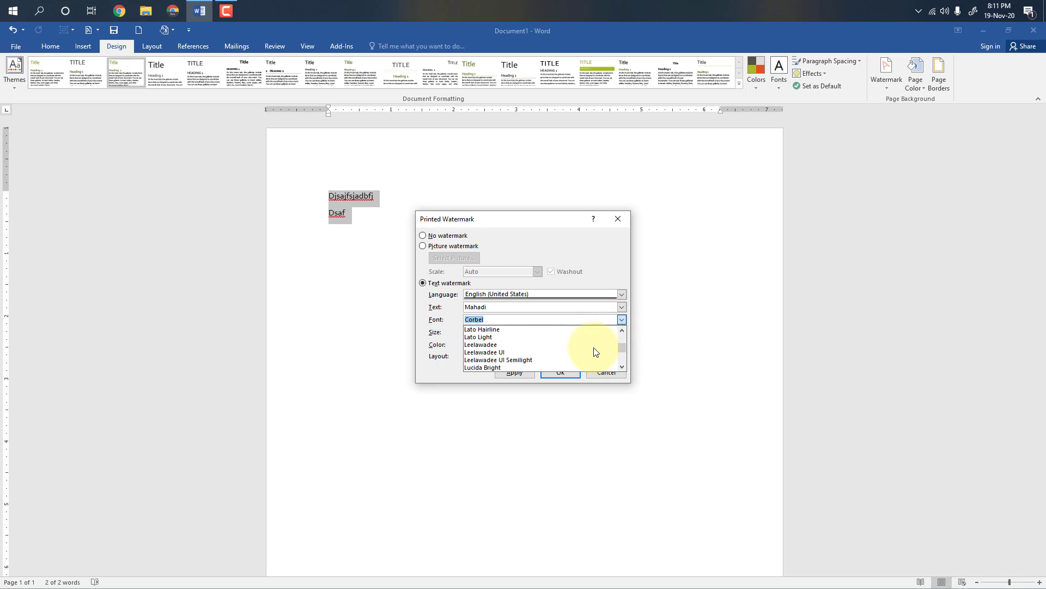
{"action": "scroll", "coordinate": [595, 351], "scroll_direction": "down", "scroll_amount": 15}
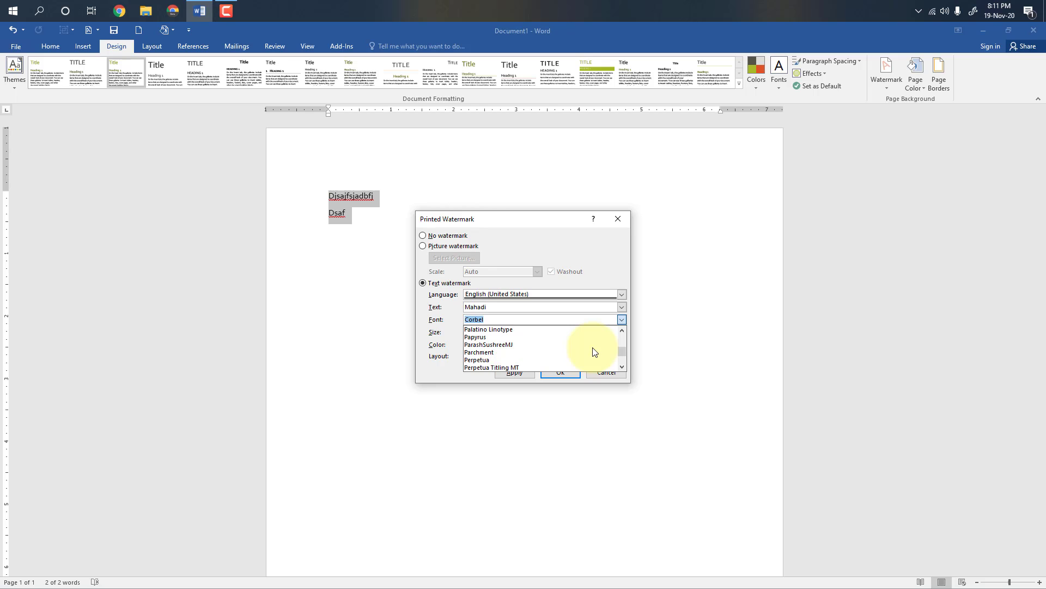
{"action": "scroll", "coordinate": [596, 351], "scroll_direction": "down", "scroll_amount": 10}
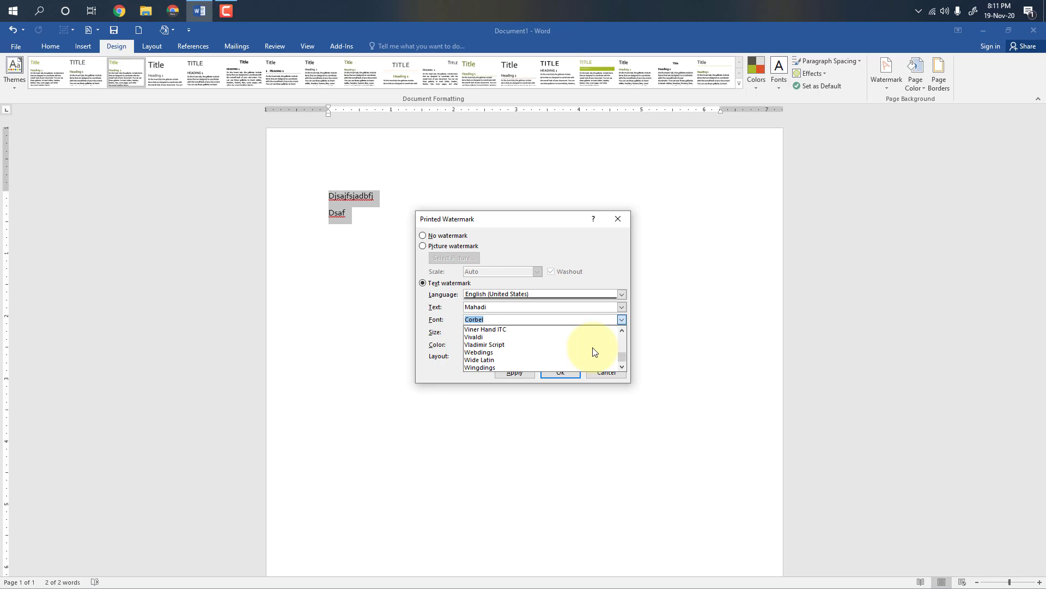
{"action": "left_click", "coordinate": [622, 330]}
{"action": "left_click", "coordinate": [622, 329]}
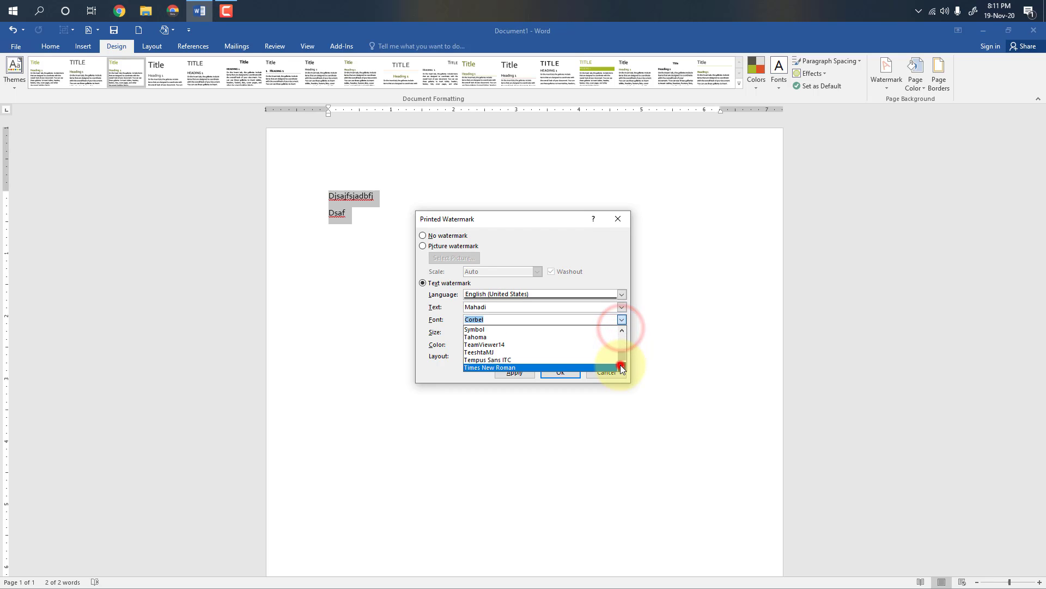
{"action": "left_click", "coordinate": [578, 367]}
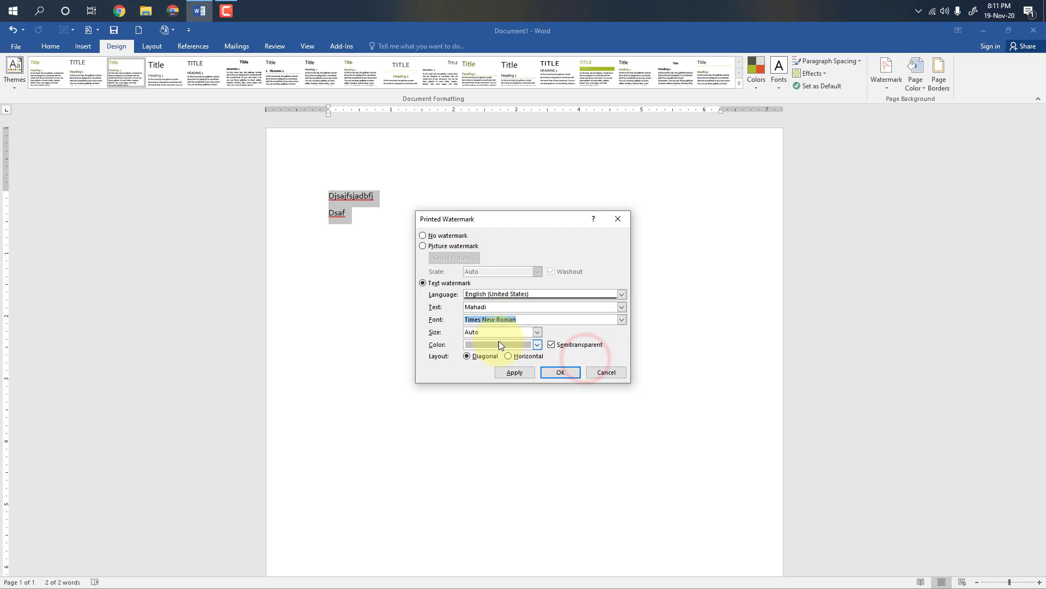
{"action": "left_click", "coordinate": [580, 331]}
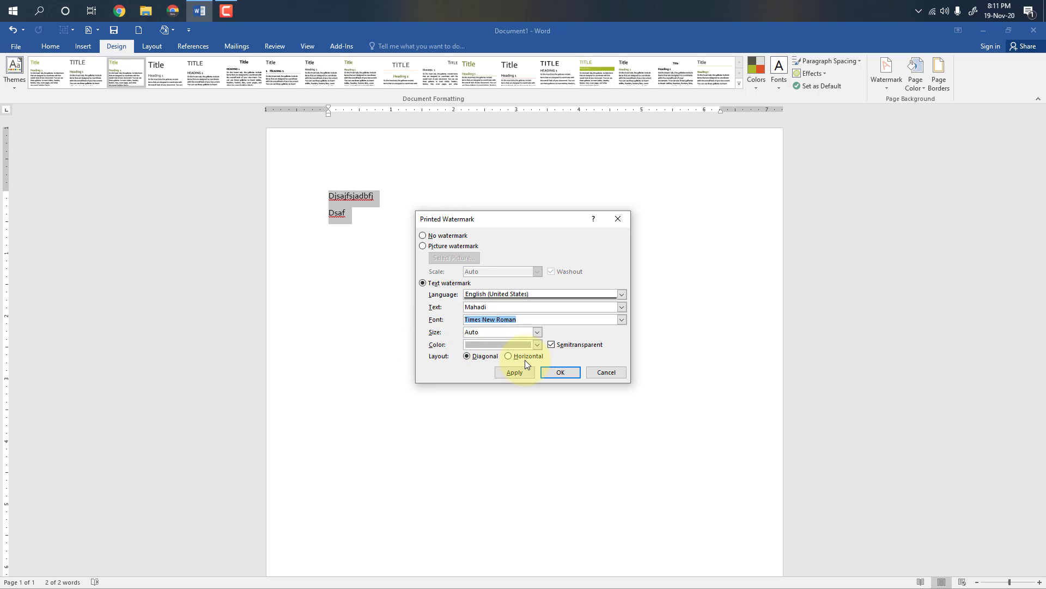
Apply the text watermark to the page with a diagonal layout and close its settings.
{"action": "left_click", "coordinate": [478, 358]}
{"action": "left_click", "coordinate": [515, 372]}
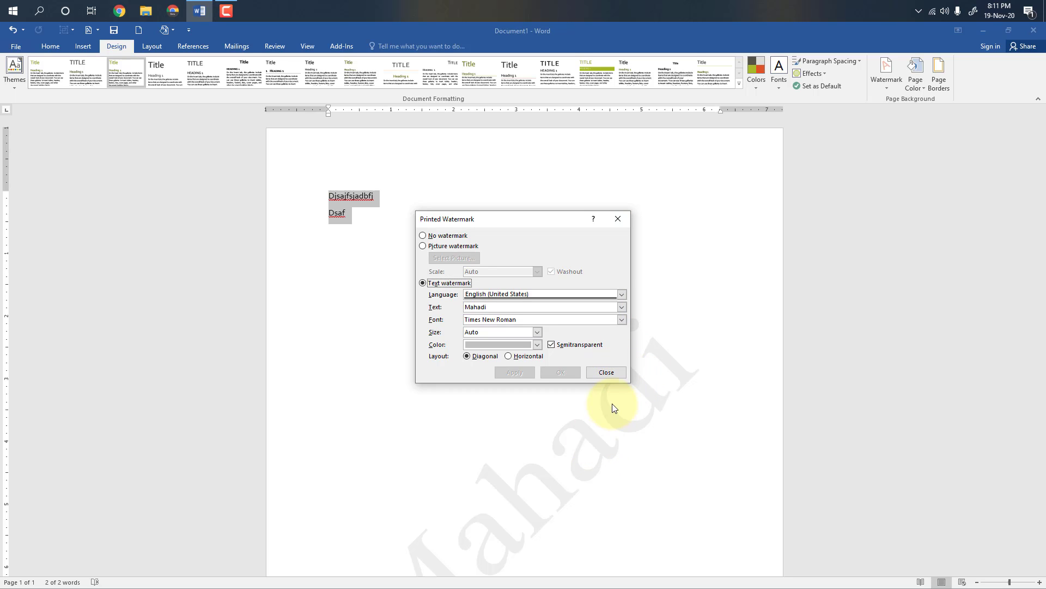
{"action": "left_click", "coordinate": [611, 375]}
{"action": "scroll", "coordinate": [624, 370], "scroll_direction": "down", "scroll_amount": 2}
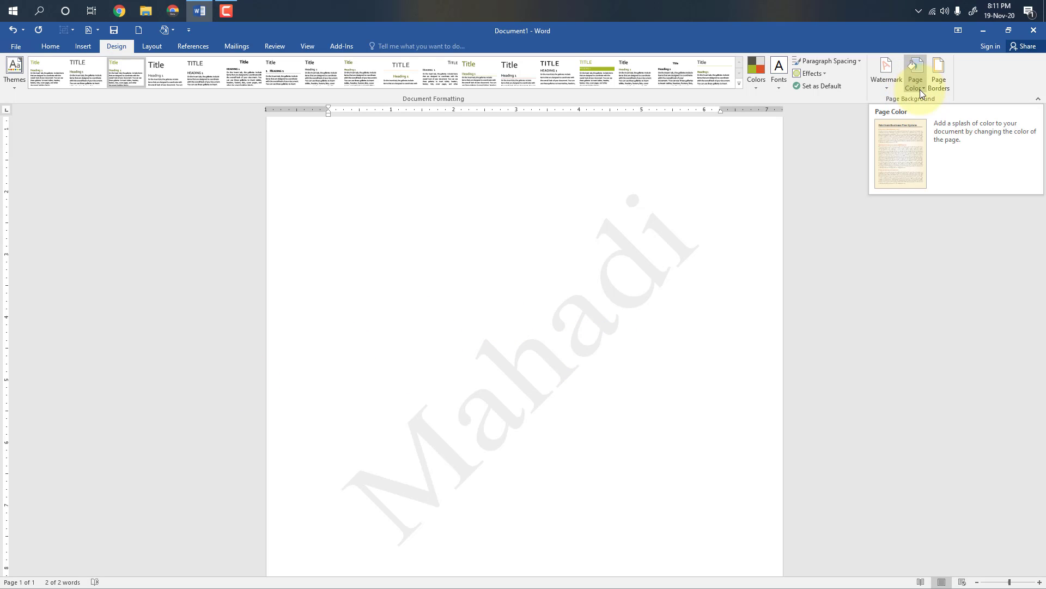
Change the watermark to a horizontal layout with a light red-orange theme color and apply it.
{"action": "left_click", "coordinate": [890, 87]}
{"action": "left_click", "coordinate": [850, 428]}
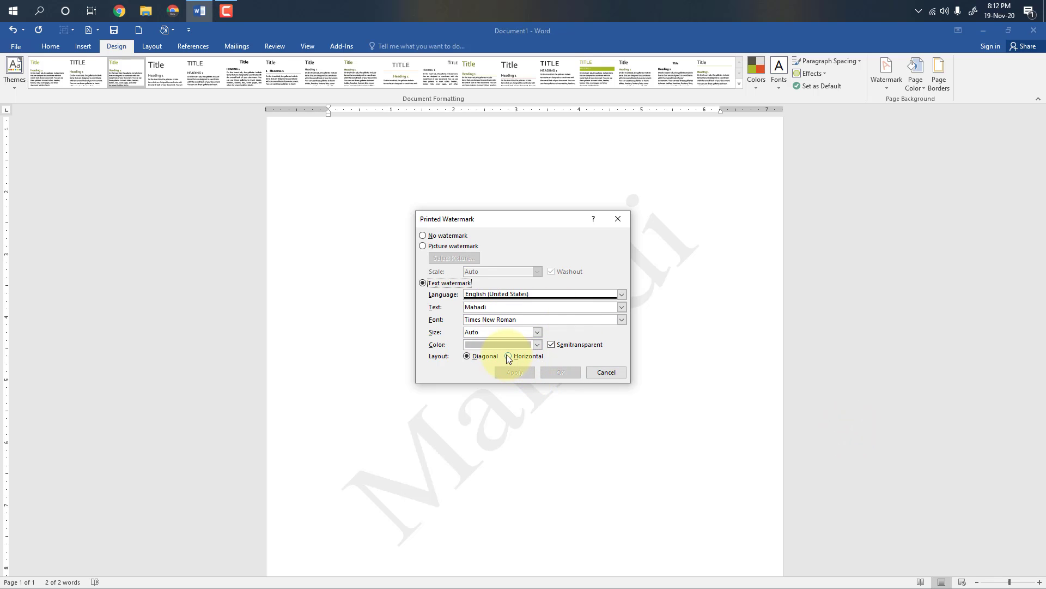
{"action": "left_click", "coordinate": [510, 356]}
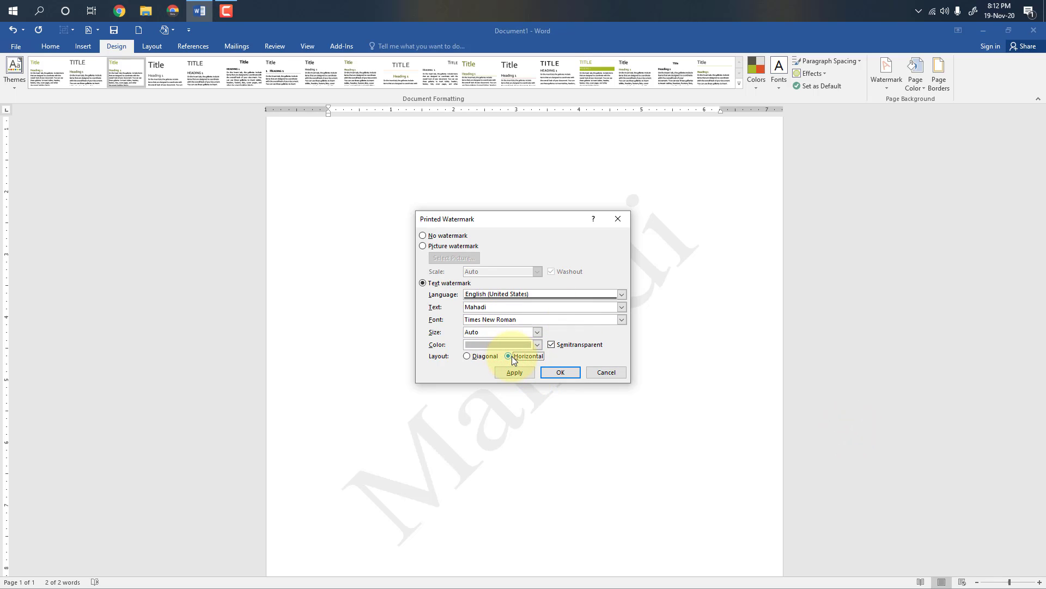
{"action": "left_click", "coordinate": [536, 345]}
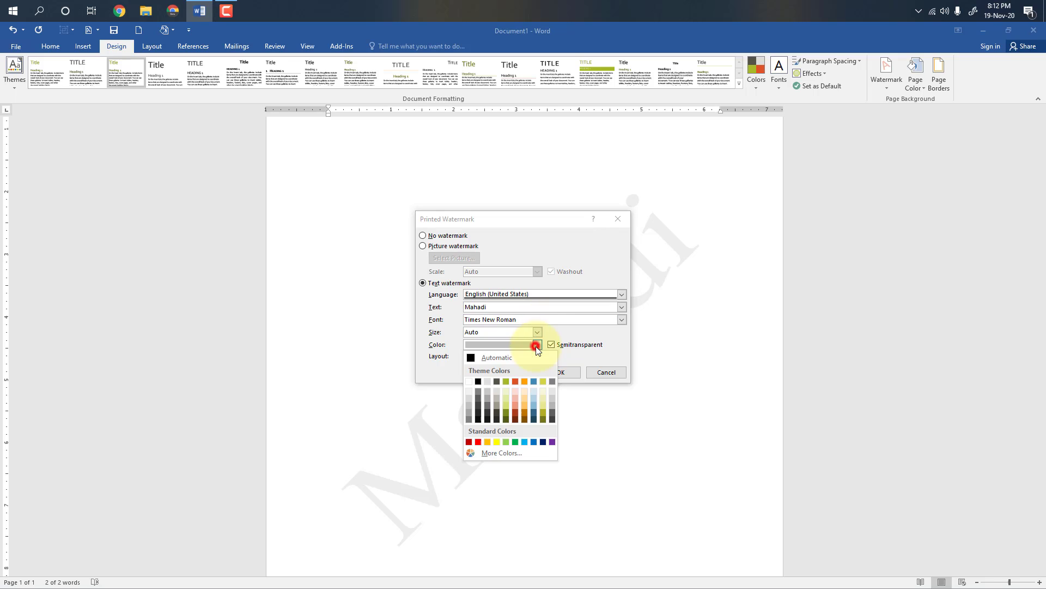
{"action": "left_click", "coordinate": [518, 403]}
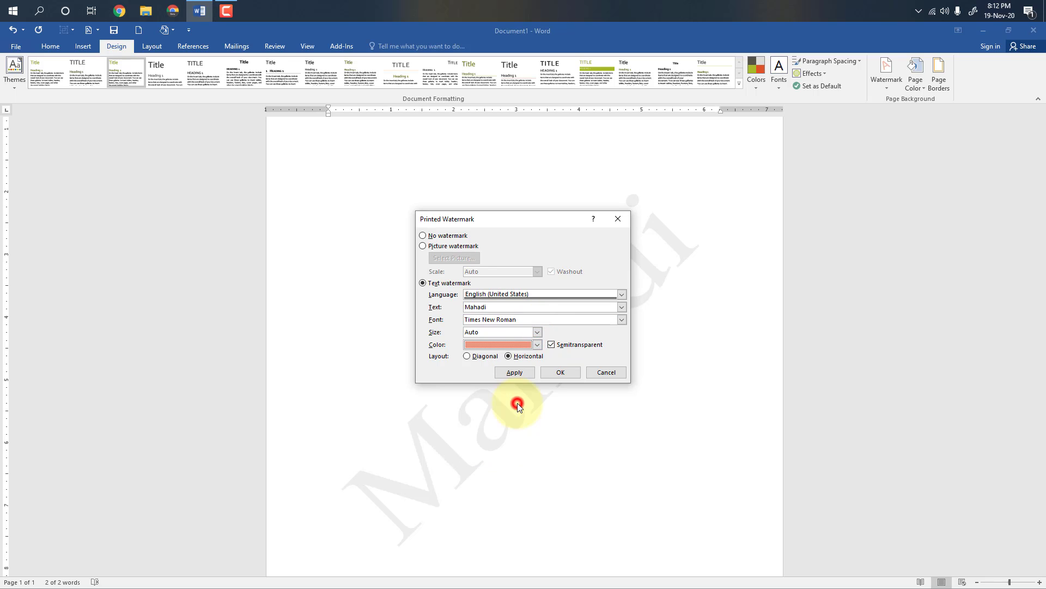
{"action": "left_click", "coordinate": [519, 371]}
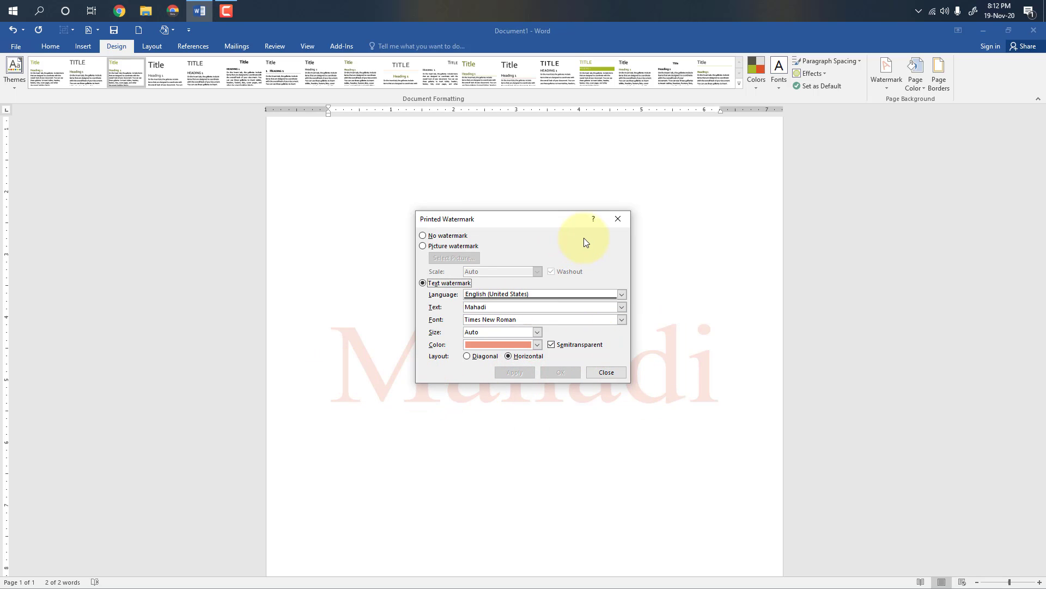
{"action": "left_click", "coordinate": [606, 372]}
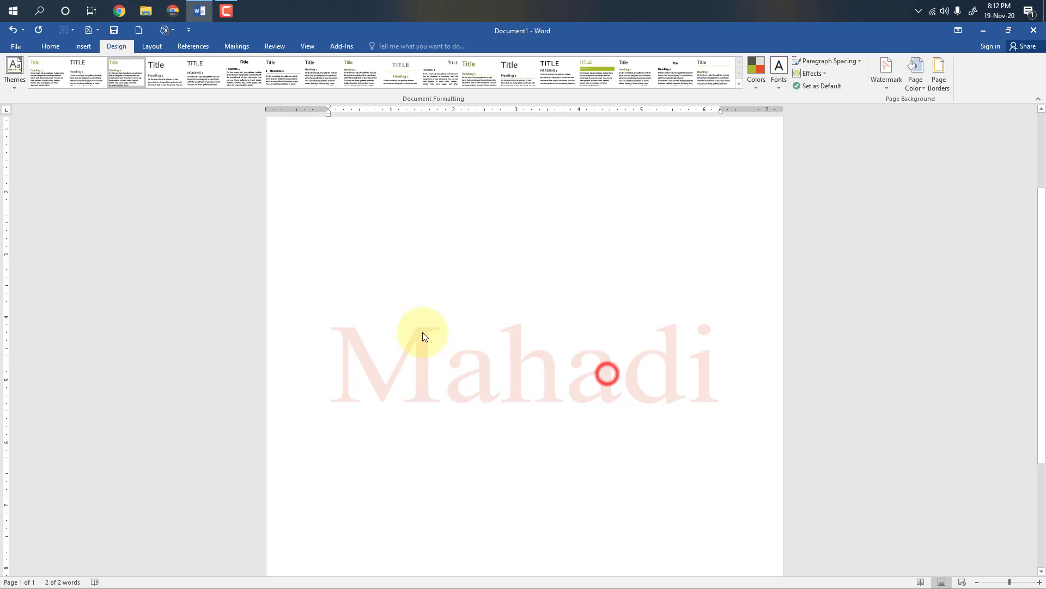
Add several blank lines below the existing text and fill about two lines with placeholder text across the watermark.
{"action": "left_click", "coordinate": [409, 319]}
{"action": "key", "text": "Return"}
{"action": "key", "text": "Return"}
{"action": "key", "text": "Return"}
{"action": "key", "text": "Return"}
{"action": "key", "text": "Return"}
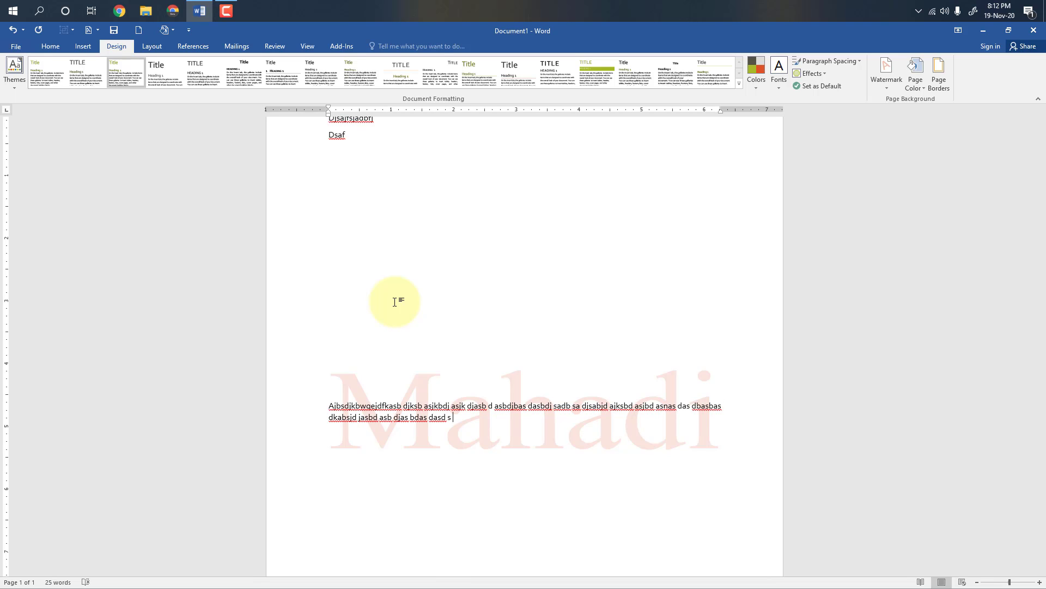
Replace the text watermark with a washed-out picture watermark using 20201017_184547.jpg from the Downloads folder at Auto scale.
{"action": "left_click", "coordinate": [890, 81]}
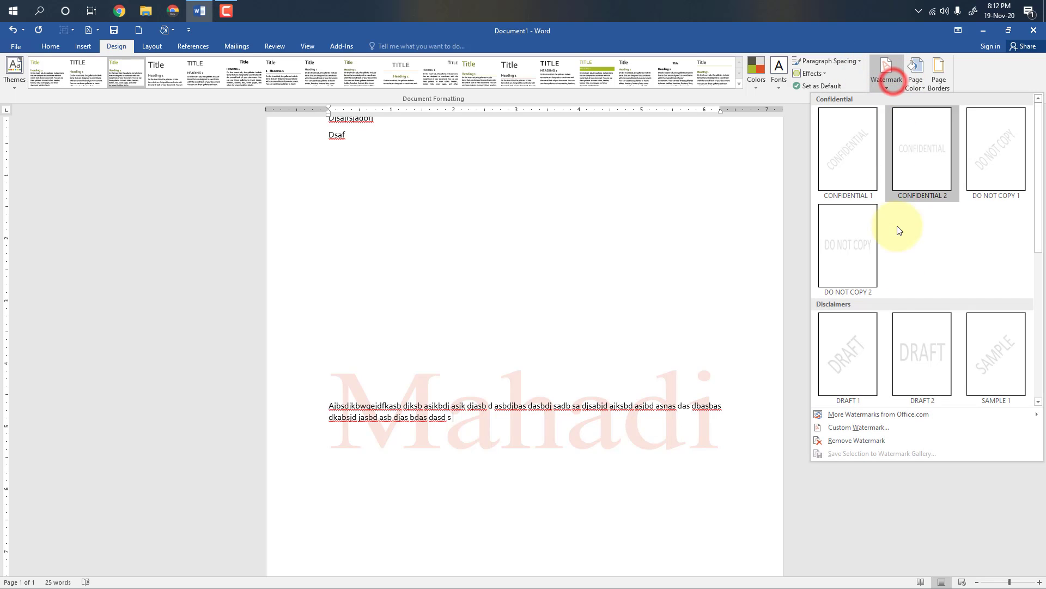
{"action": "left_click", "coordinate": [857, 426]}
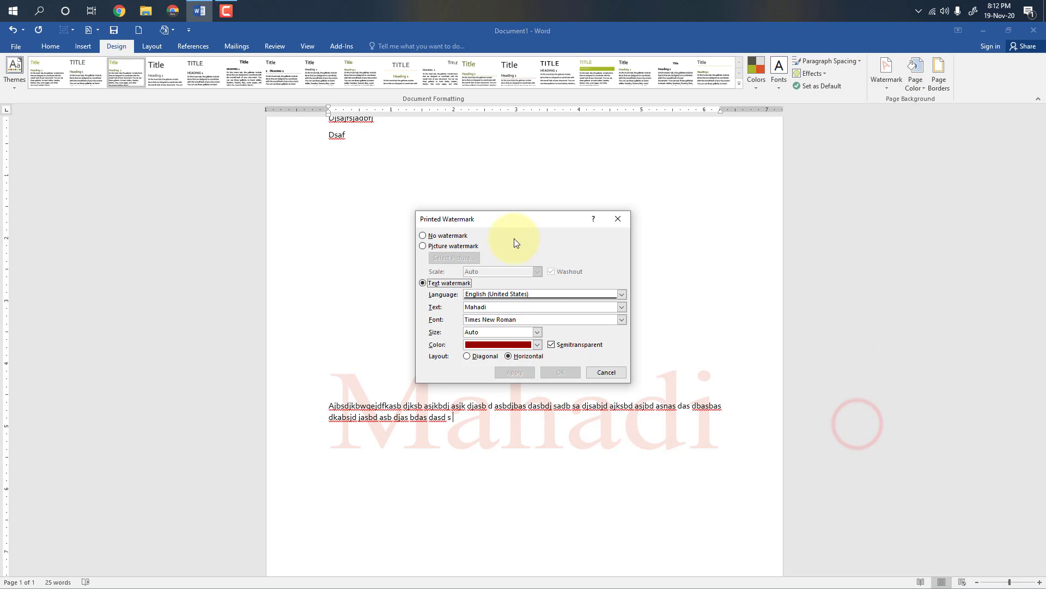
{"action": "left_click", "coordinate": [423, 246]}
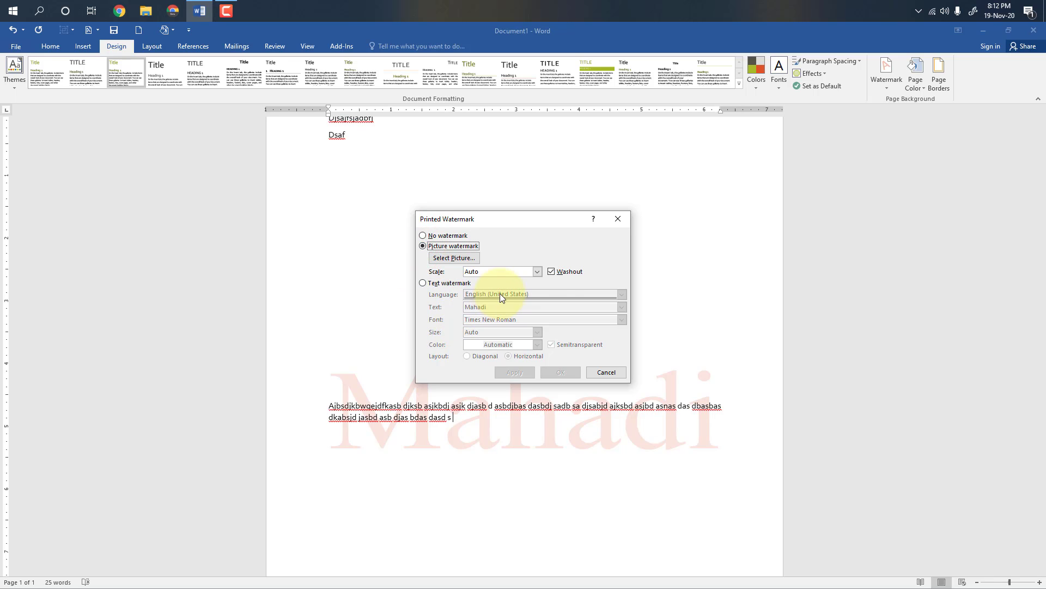
{"action": "left_click", "coordinate": [466, 259]}
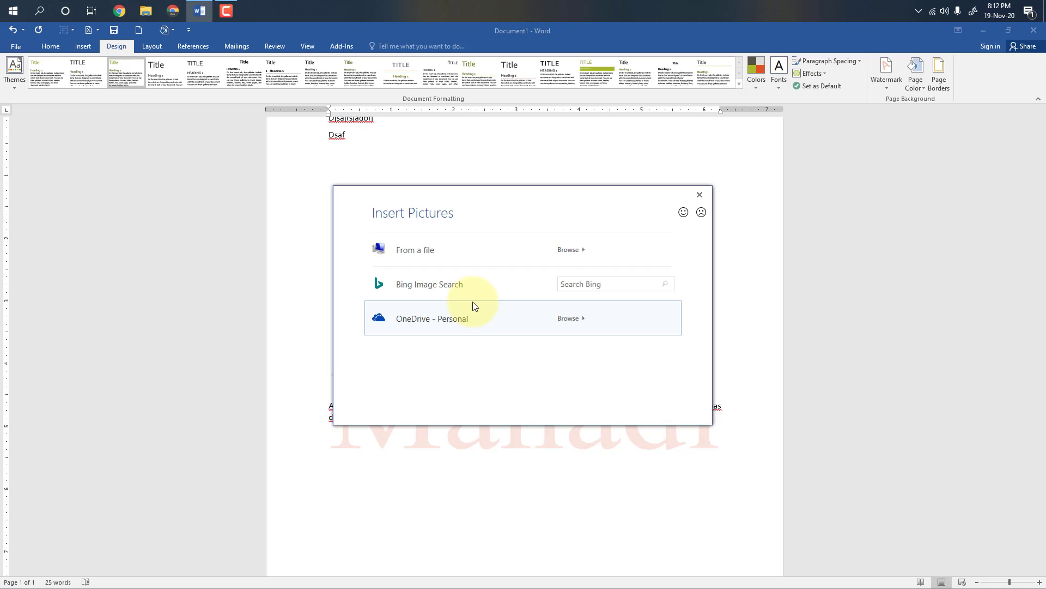
{"action": "left_click", "coordinate": [587, 251]}
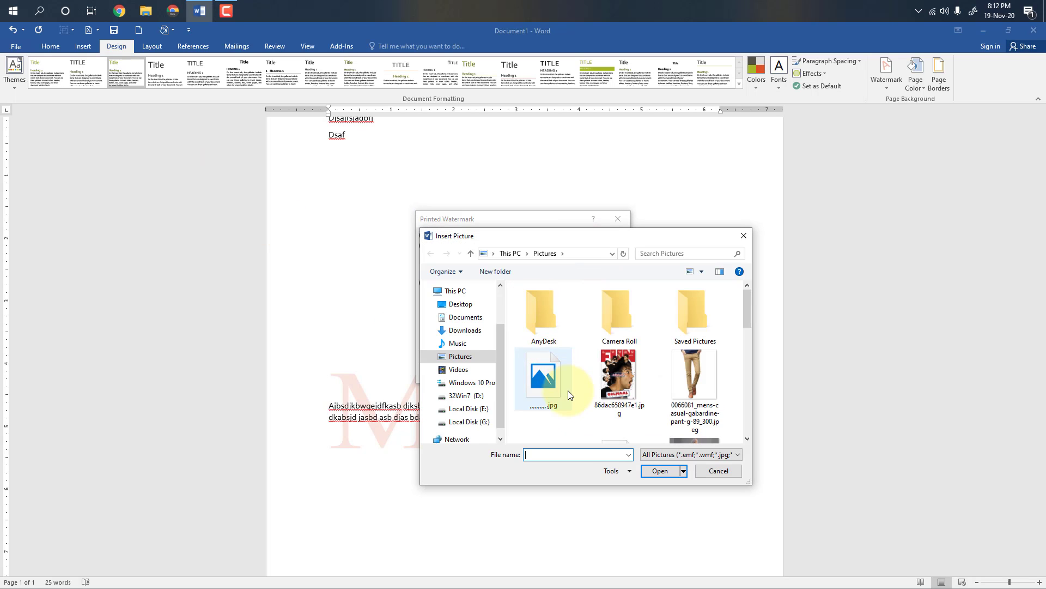
{"action": "left_click", "coordinate": [462, 330]}
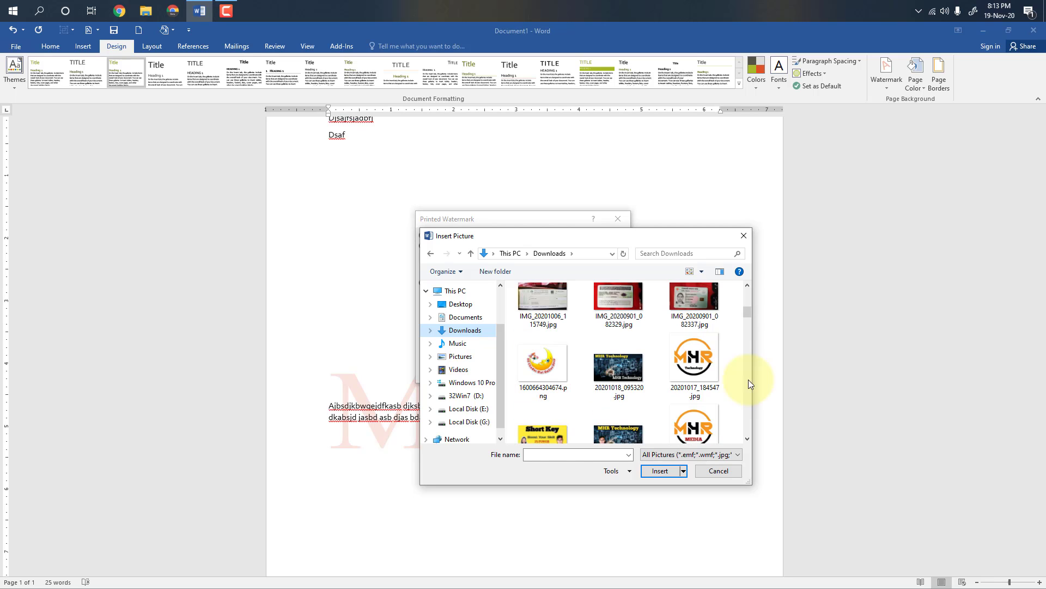
{"action": "left_click", "coordinate": [711, 370]}
{"action": "left_click", "coordinate": [660, 471]}
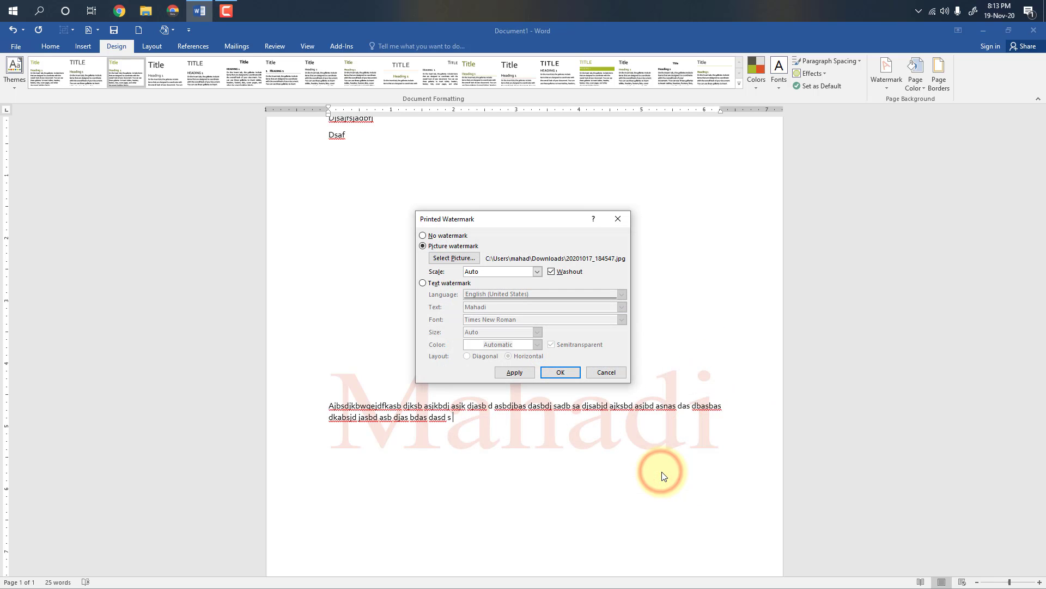
{"action": "left_click", "coordinate": [571, 373]}
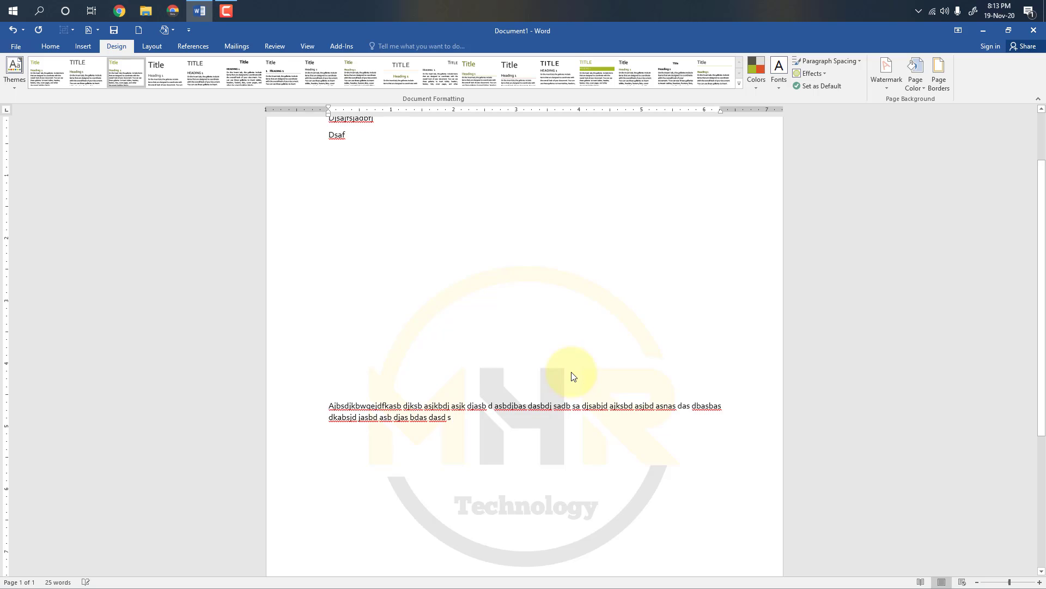
{"action": "left_click", "coordinate": [742, 328]}
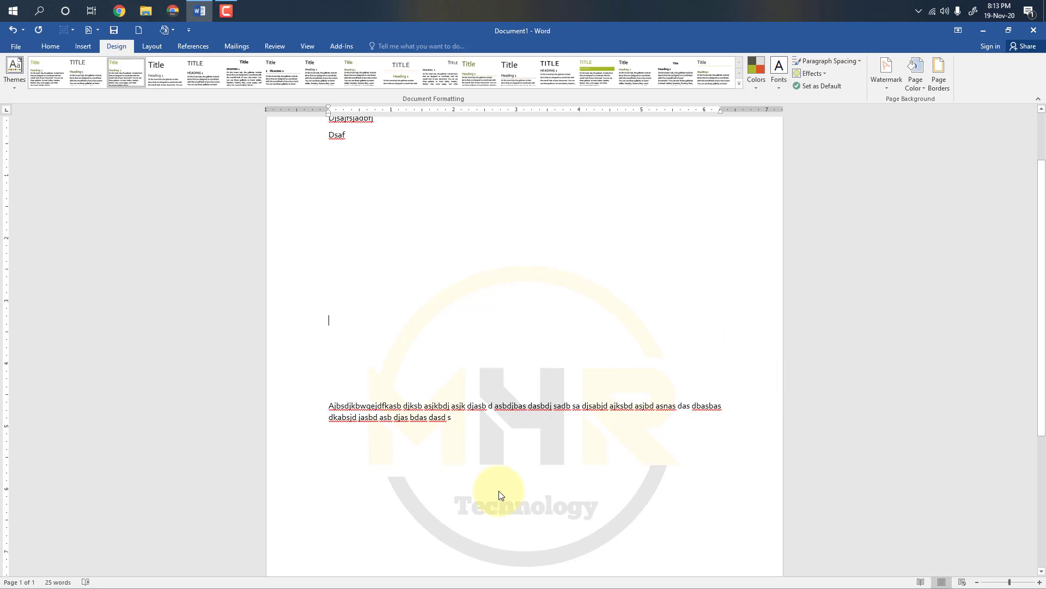
{"action": "scroll", "coordinate": [498, 490], "scroll_direction": "down", "scroll_amount": 4}
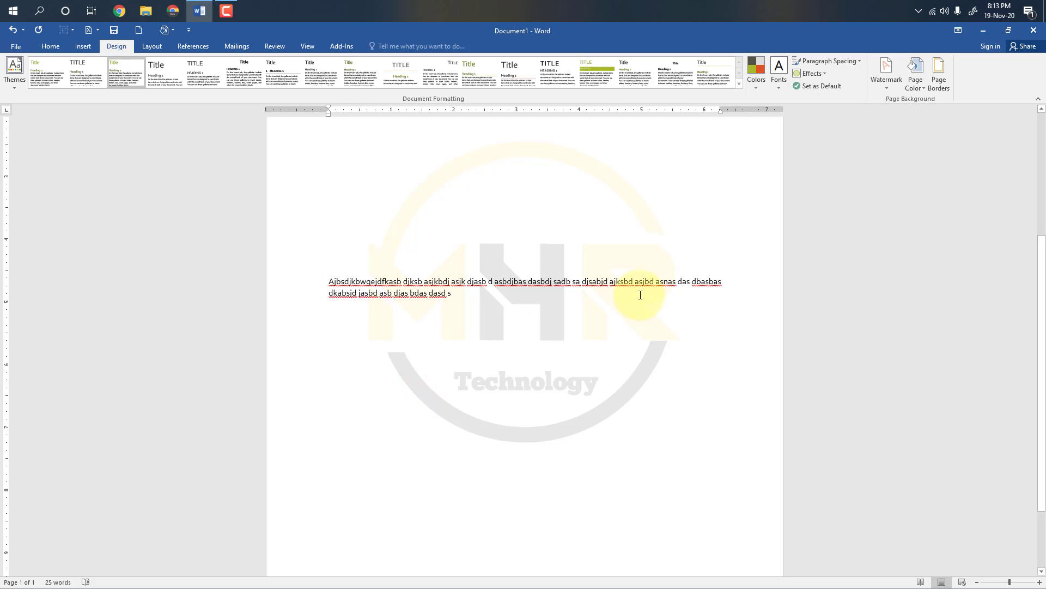
{"action": "key", "text": "super"}
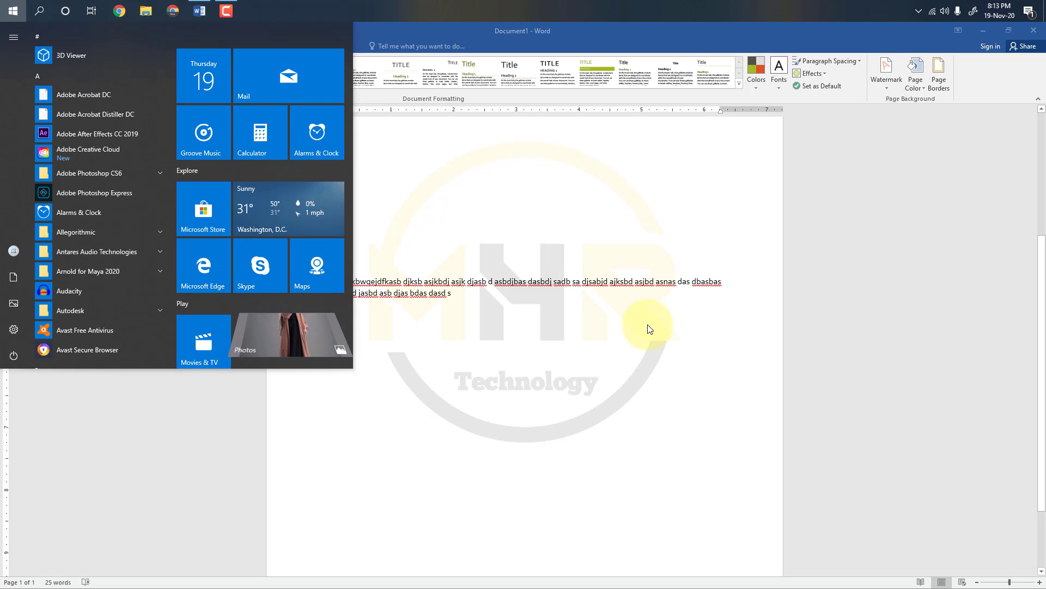
{"action": "left_click", "coordinate": [705, 321]}
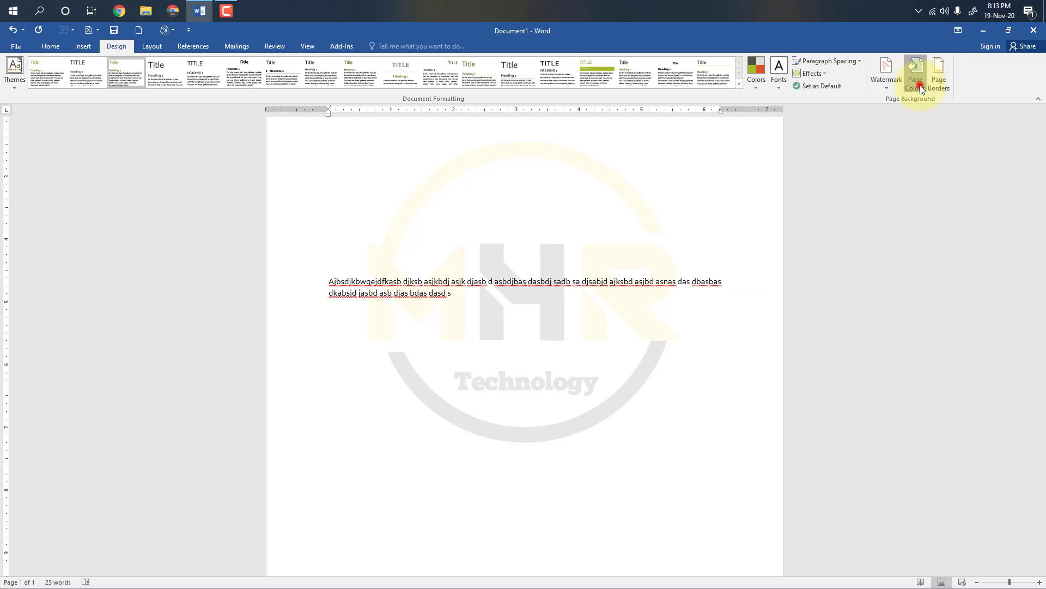
Remove the picture watermark from the document.
{"action": "left_click", "coordinate": [919, 85]}
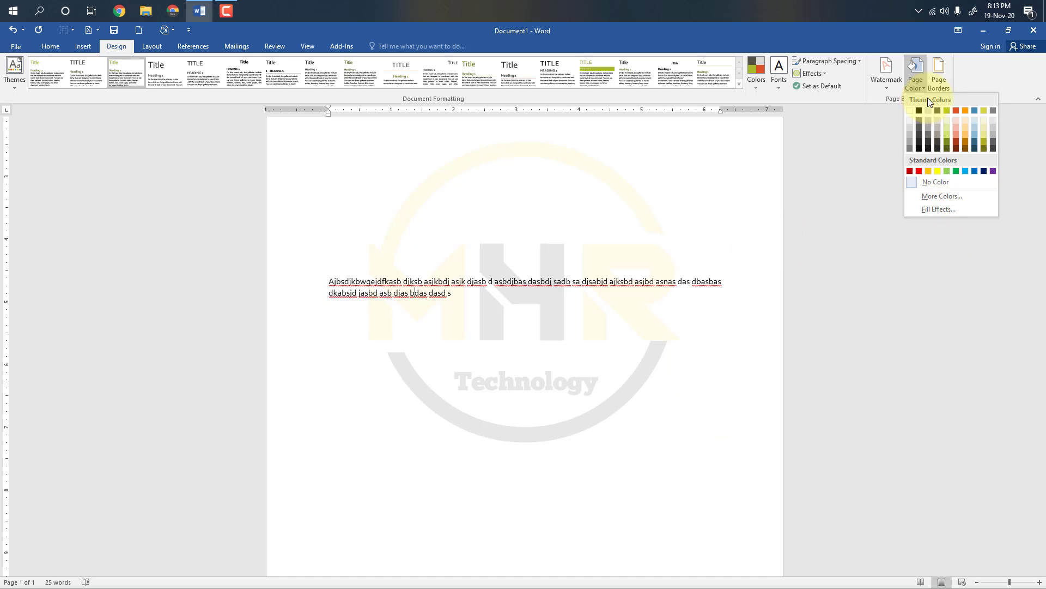
{"action": "left_click", "coordinate": [921, 77]}
{"action": "left_click", "coordinate": [888, 89]}
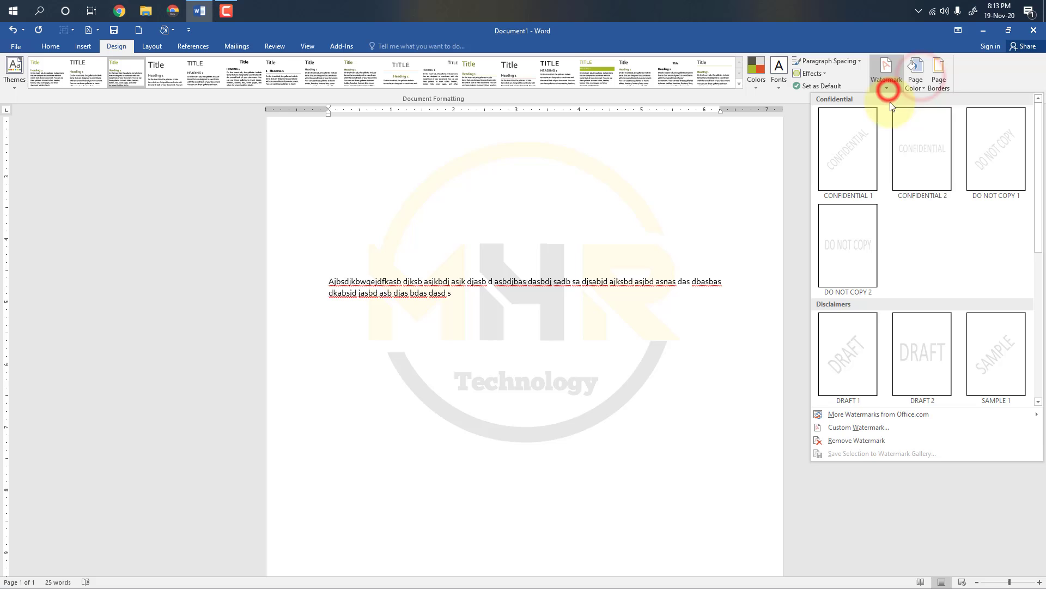
{"action": "left_click", "coordinate": [847, 444]}
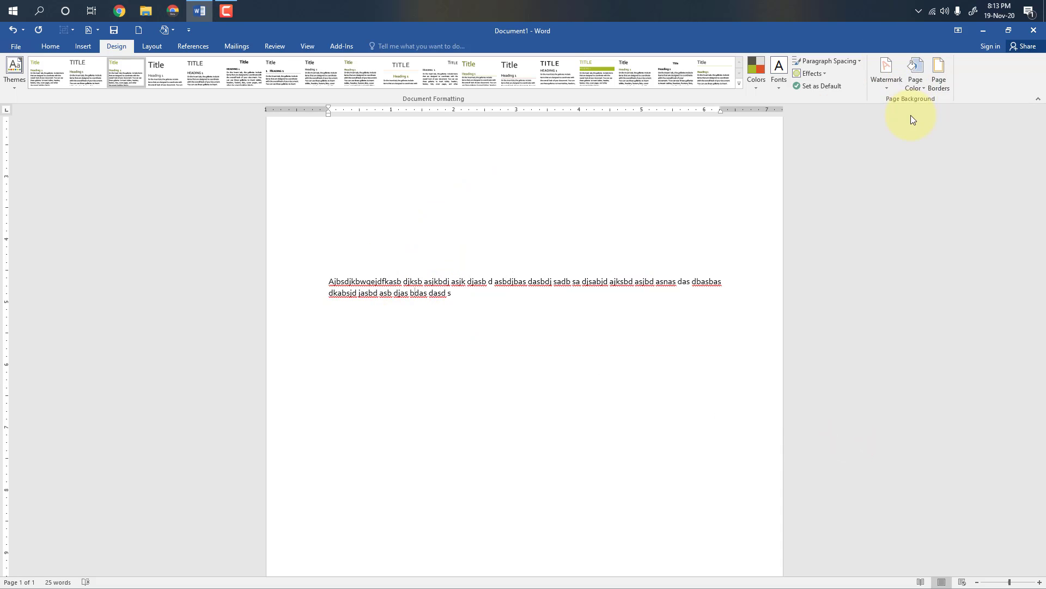
Set the page color to the standard orange and check it over the whole page.
{"action": "left_click", "coordinate": [915, 82]}
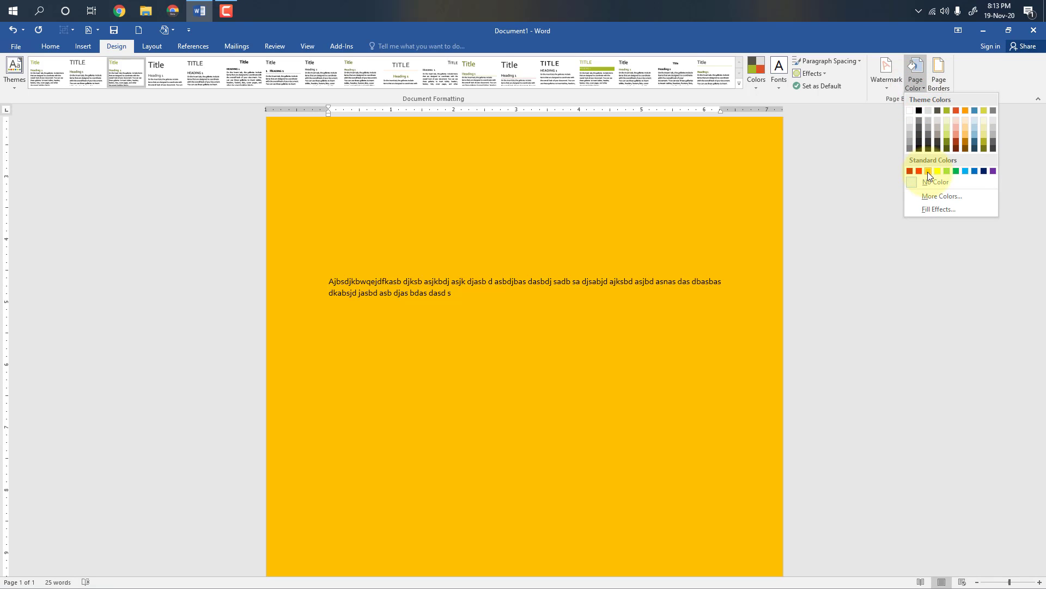
{"action": "left_click", "coordinate": [931, 174]}
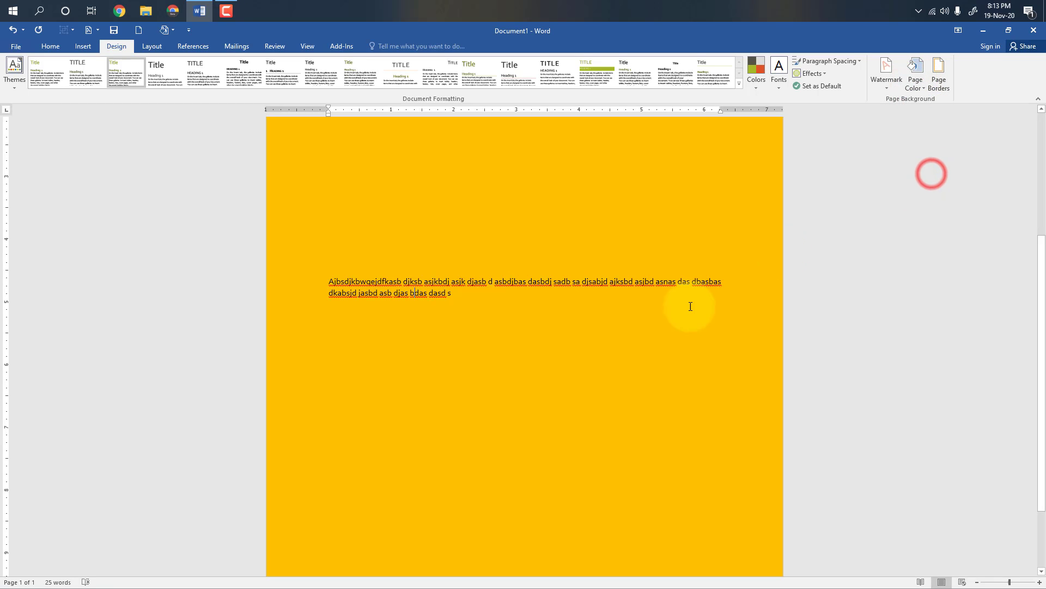
{"action": "scroll", "coordinate": [691, 306], "scroll_direction": "up", "scroll_amount": 3}
{"action": "left_click", "coordinate": [468, 253]}
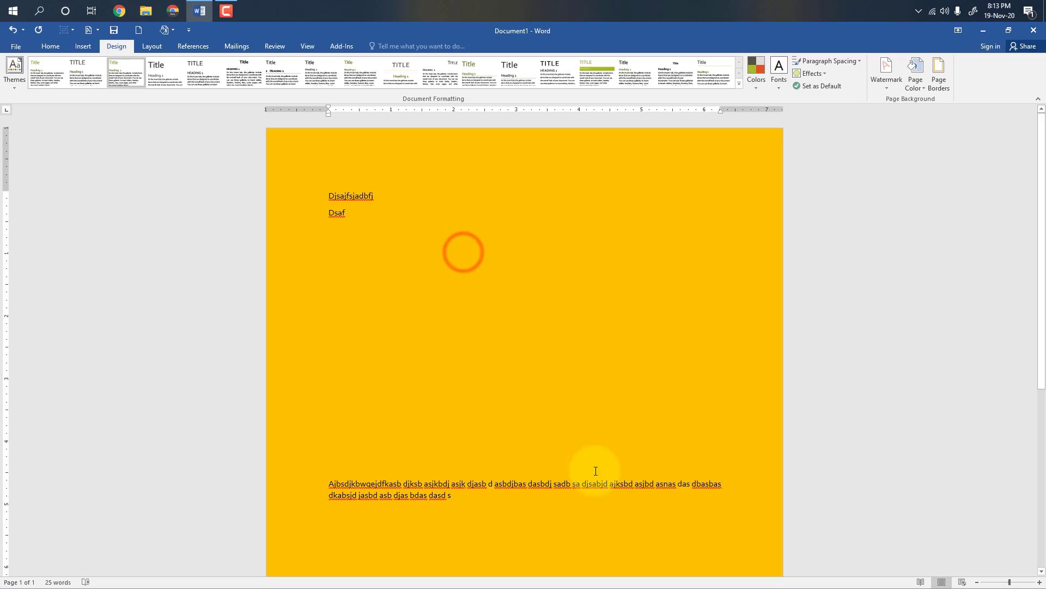
{"action": "scroll", "coordinate": [600, 466], "scroll_direction": "down", "scroll_amount": 5}
{"action": "scroll", "coordinate": [602, 464], "scroll_direction": "up", "scroll_amount": 5}
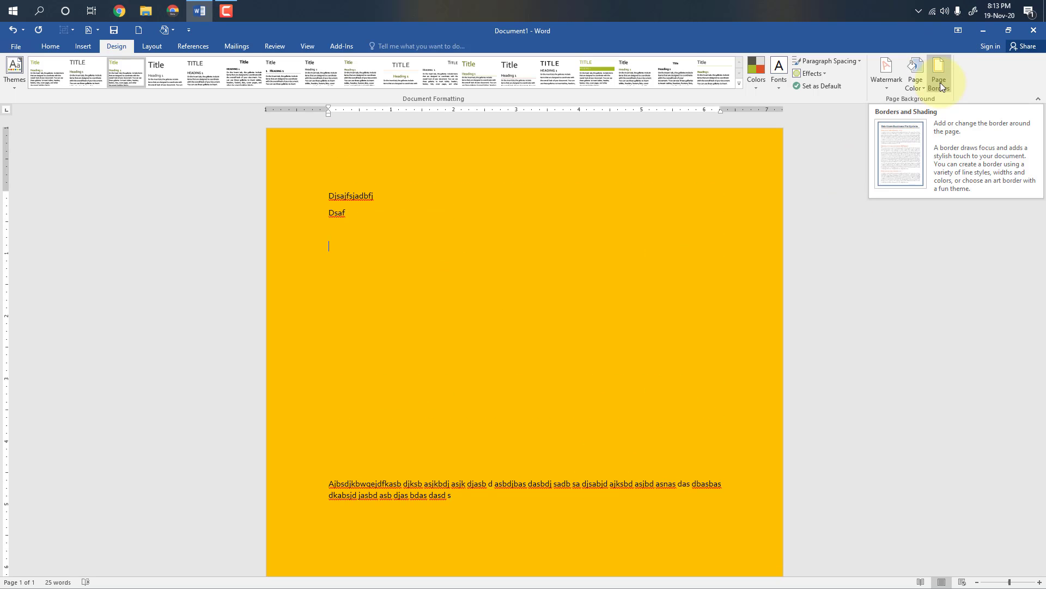
Apply a one-color orange gradient fill effect to the page background with horizontal shading and the dark-center variant.
{"action": "left_click", "coordinate": [917, 73]}
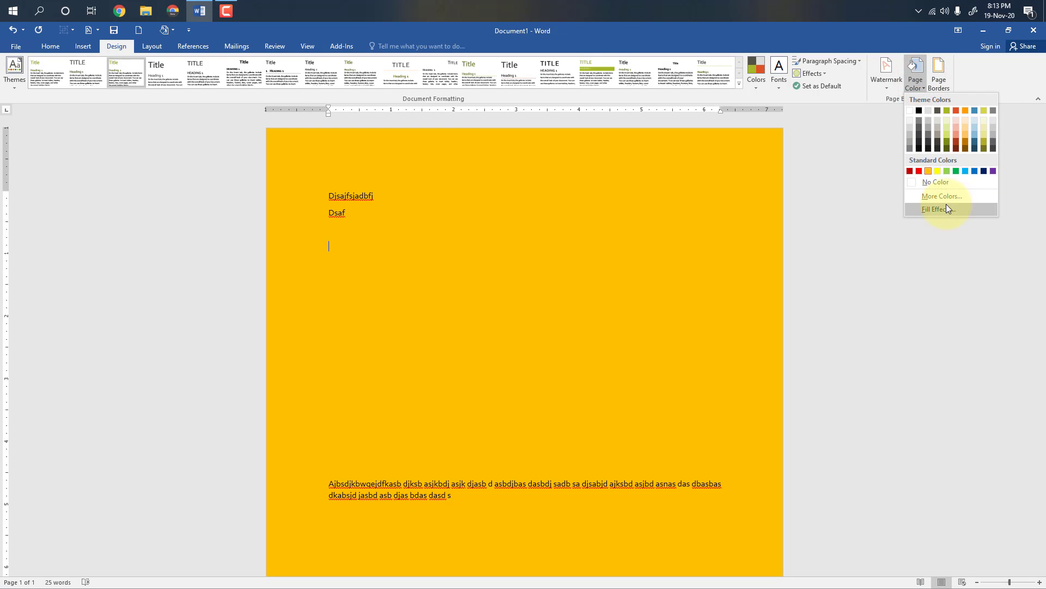
{"action": "left_click", "coordinate": [946, 207]}
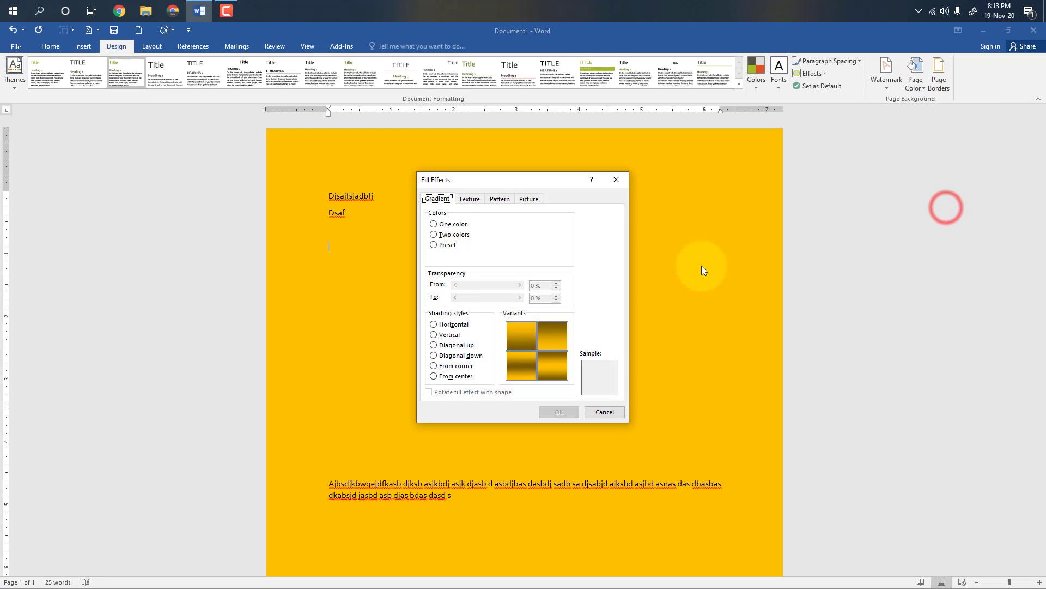
{"action": "left_click", "coordinate": [534, 368]}
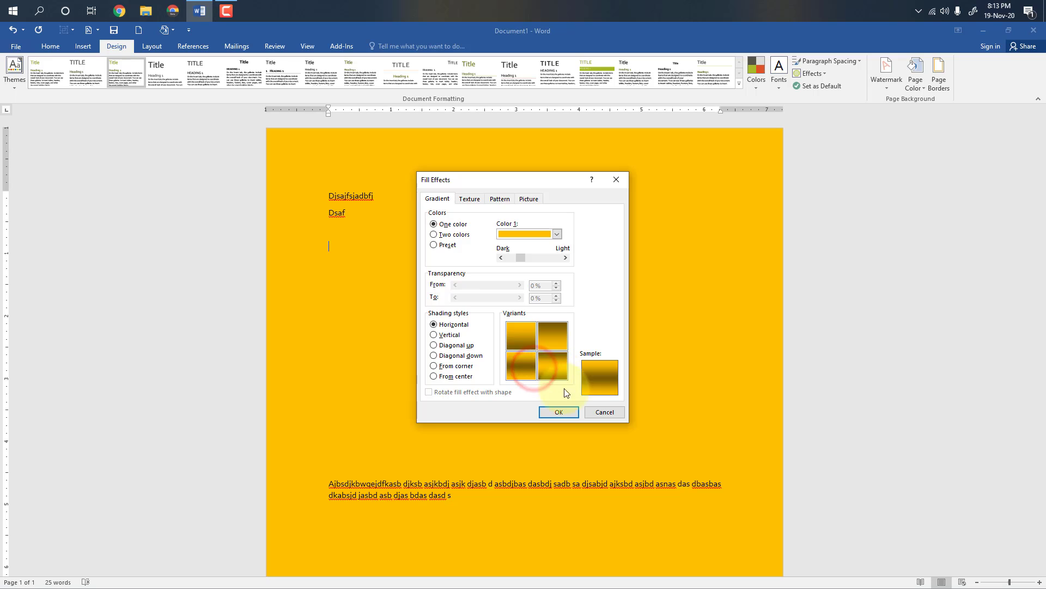
{"action": "left_click", "coordinate": [559, 412]}
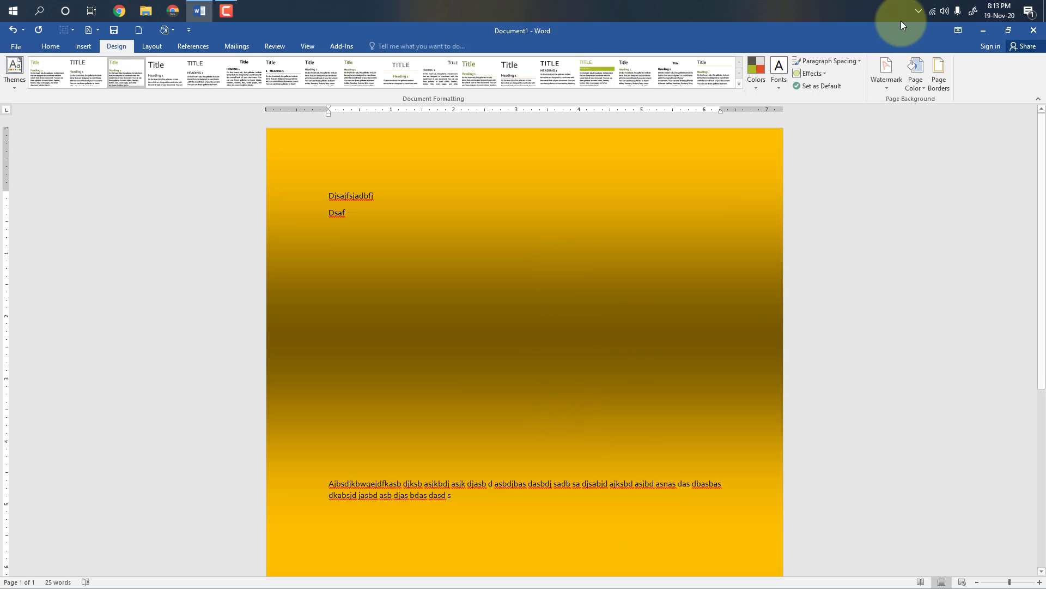
View the custom page color options without changing them and reset the page background to No Color.
{"action": "left_click", "coordinate": [915, 79]}
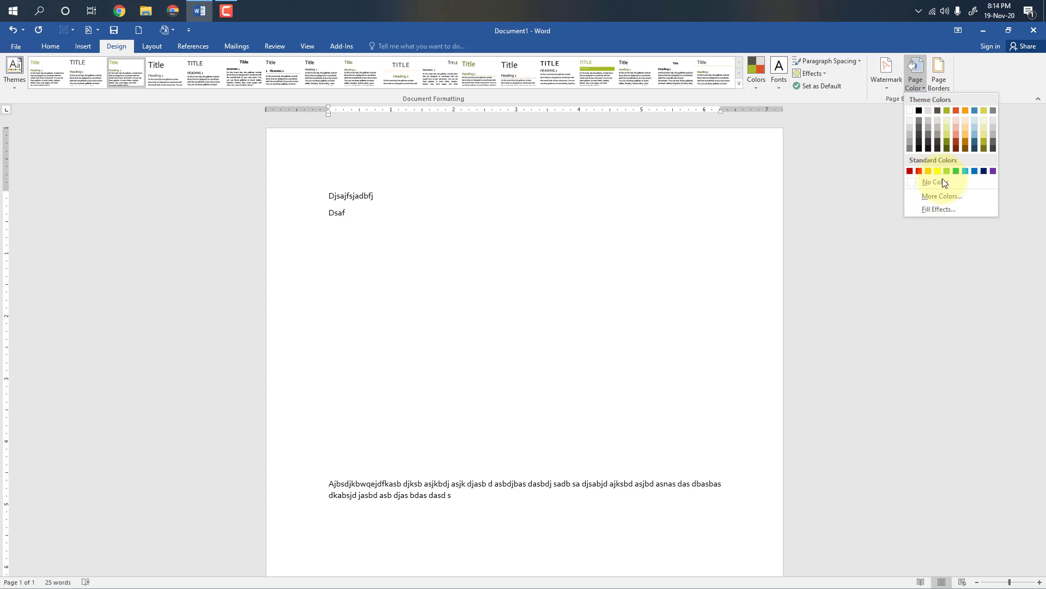
{"action": "left_click", "coordinate": [942, 196]}
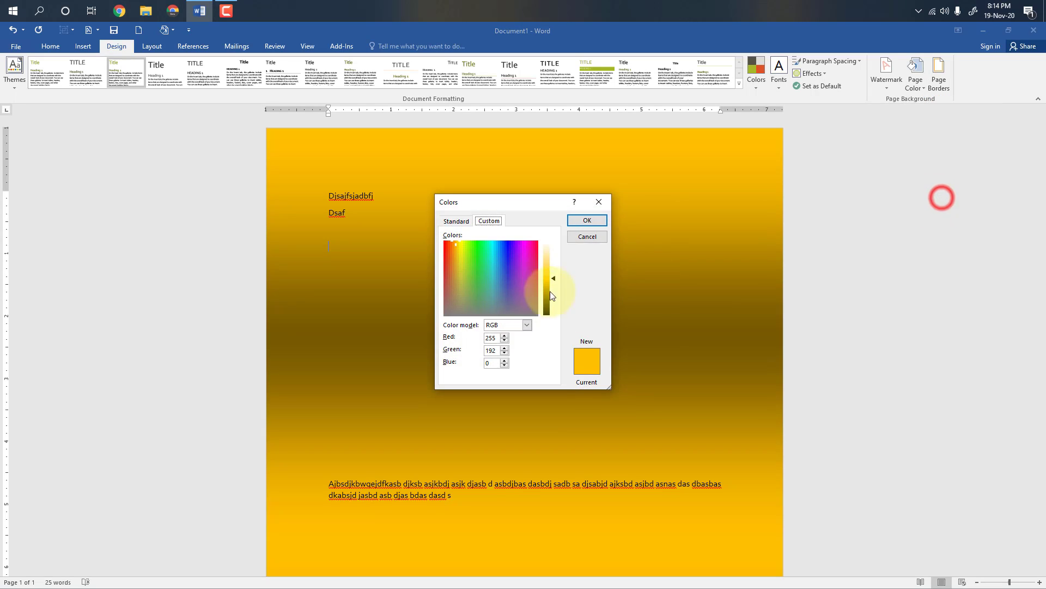
{"action": "left_click", "coordinate": [583, 236]}
{"action": "left_click", "coordinate": [908, 82]}
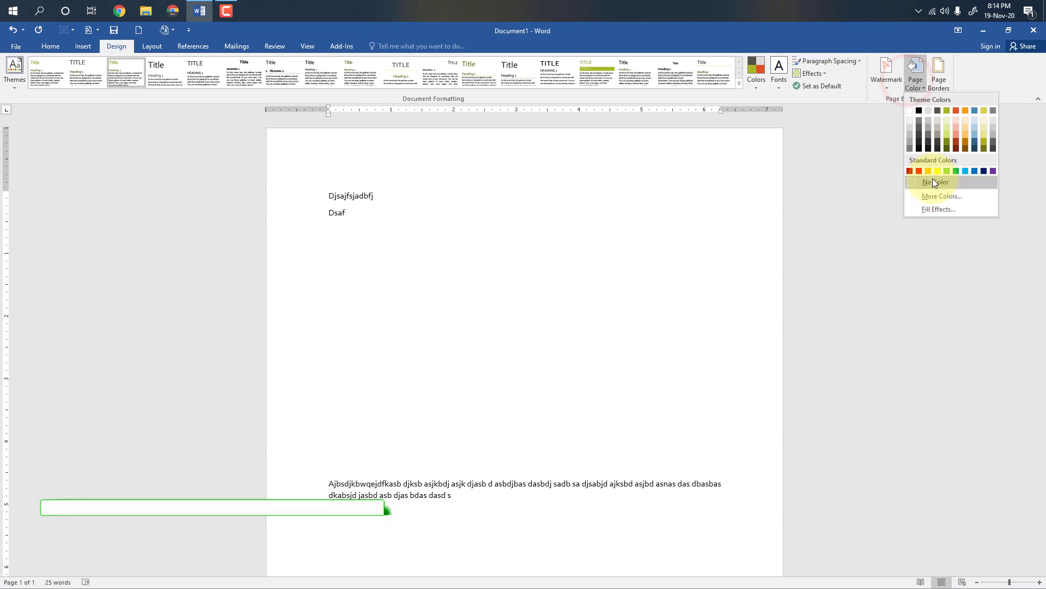
{"action": "left_click", "coordinate": [933, 180]}
Add a 3-D page border with a dashed line style, ½ pt wide, to the whole document.
{"action": "left_click", "coordinate": [941, 76]}
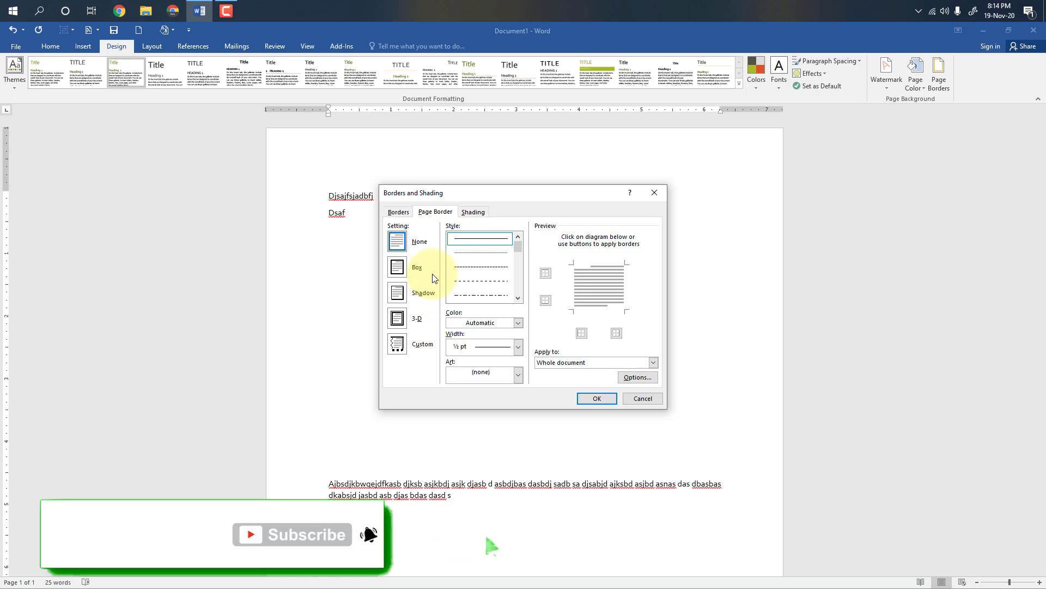
{"action": "left_click", "coordinate": [396, 316]}
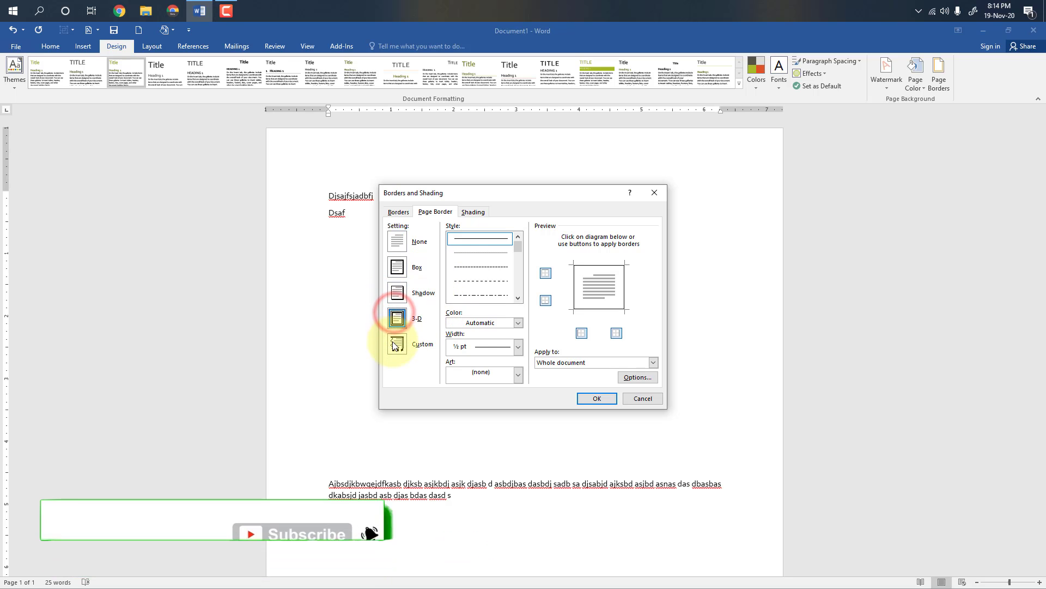
{"action": "left_click", "coordinate": [487, 371]}
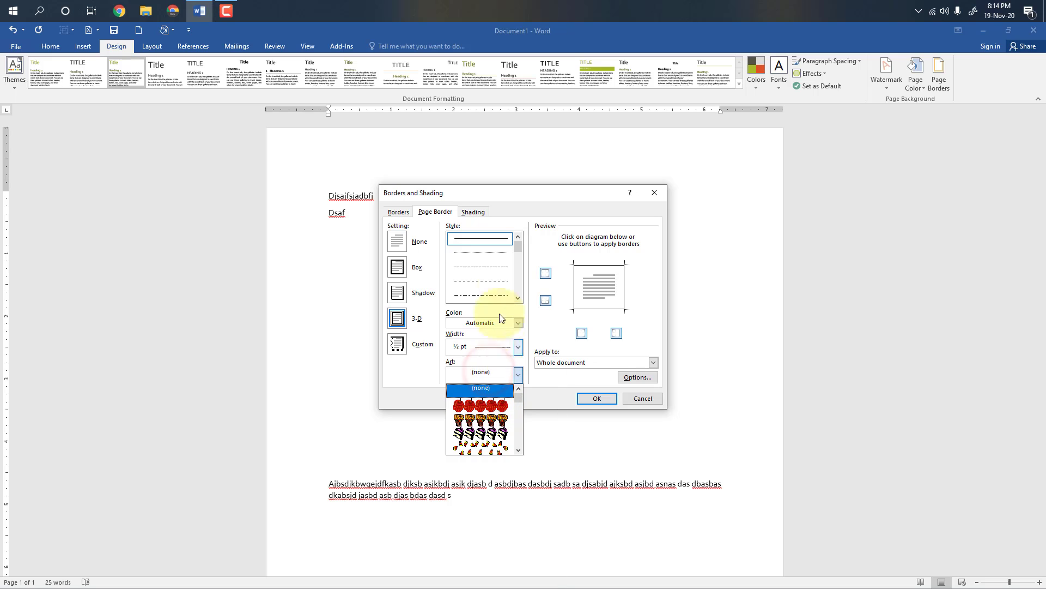
{"action": "left_click", "coordinate": [520, 300]}
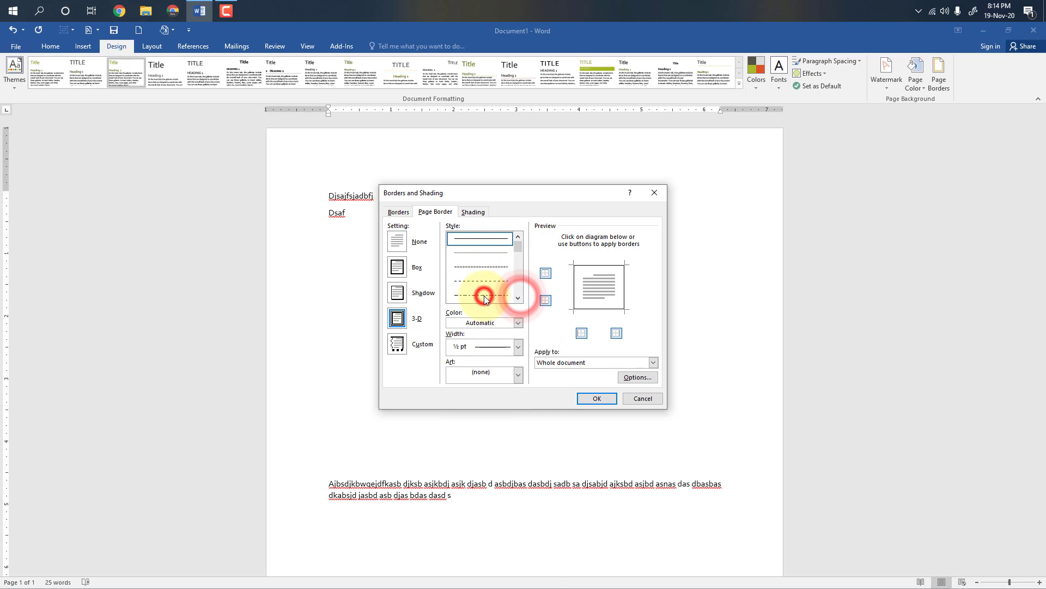
{"action": "left_click", "coordinate": [483, 295]}
{"action": "left_click", "coordinate": [480, 281]}
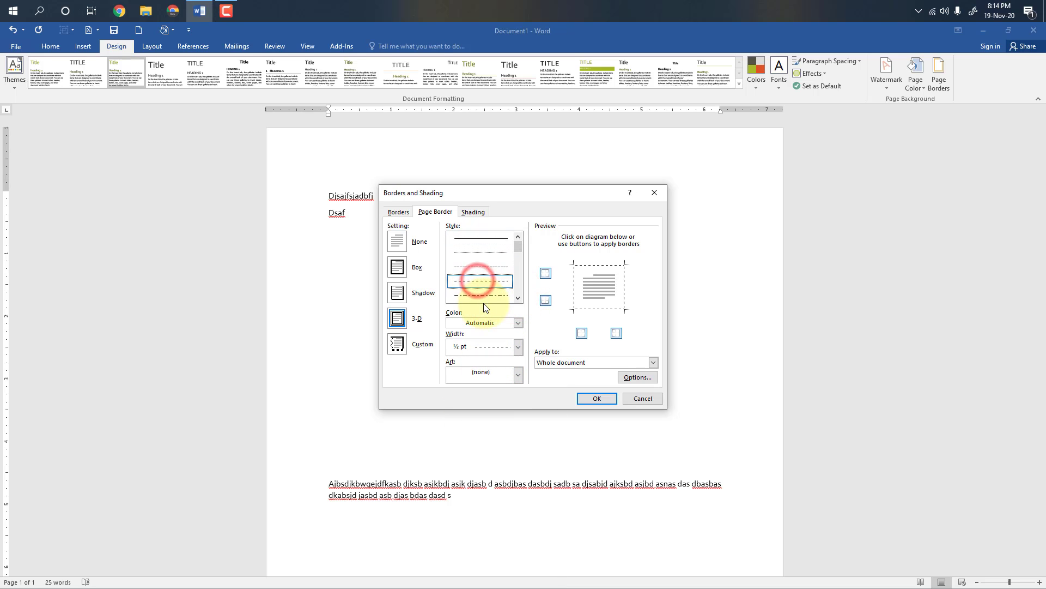
{"action": "left_click", "coordinate": [588, 396]}
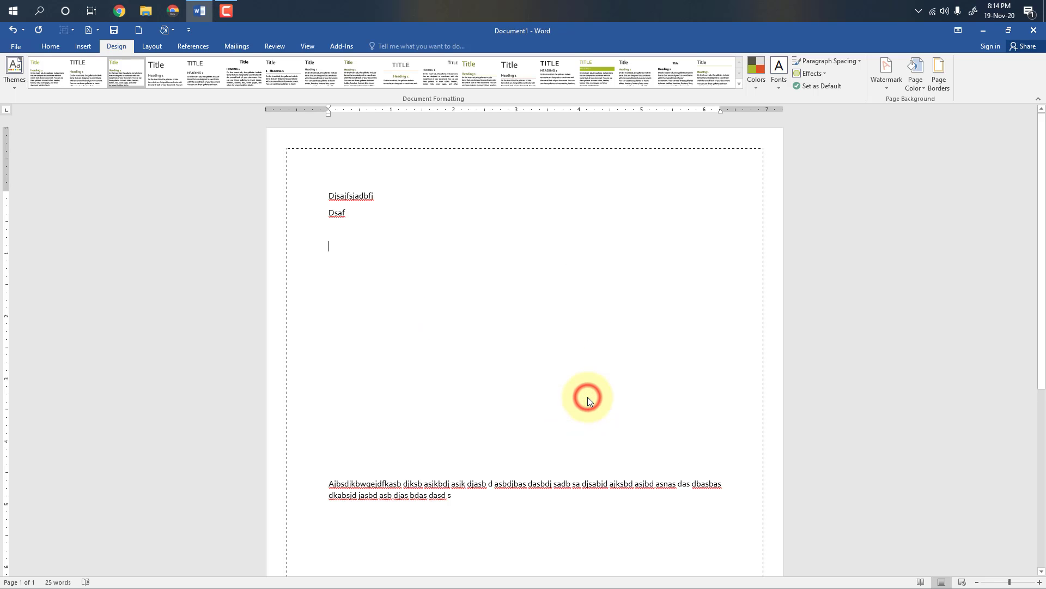
{"action": "scroll", "coordinate": [423, 379], "scroll_direction": "down", "scroll_amount": 5}
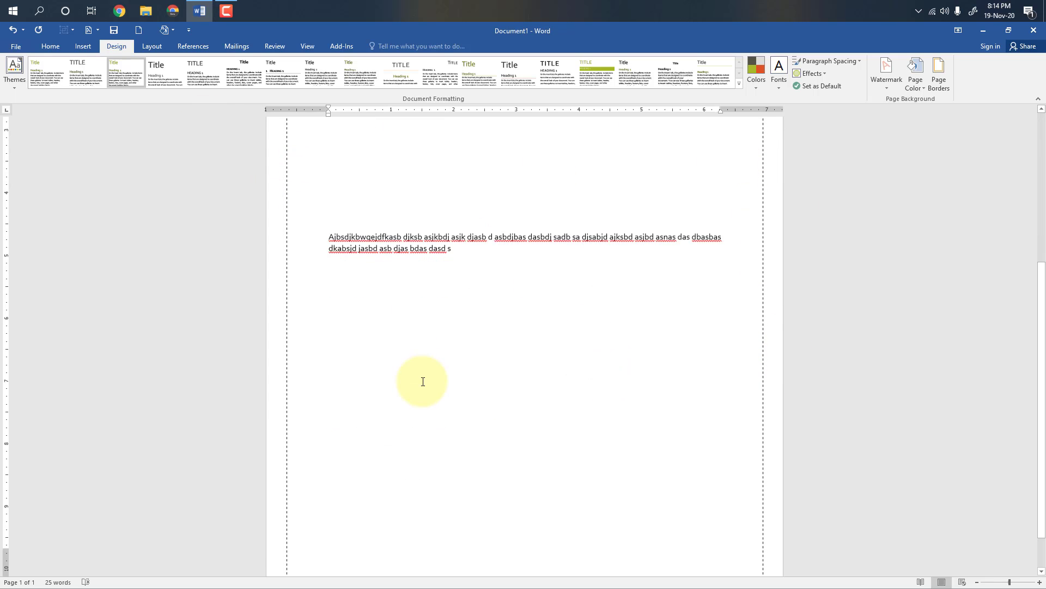
{"action": "scroll", "coordinate": [423, 379], "scroll_direction": "up", "scroll_amount": 5}
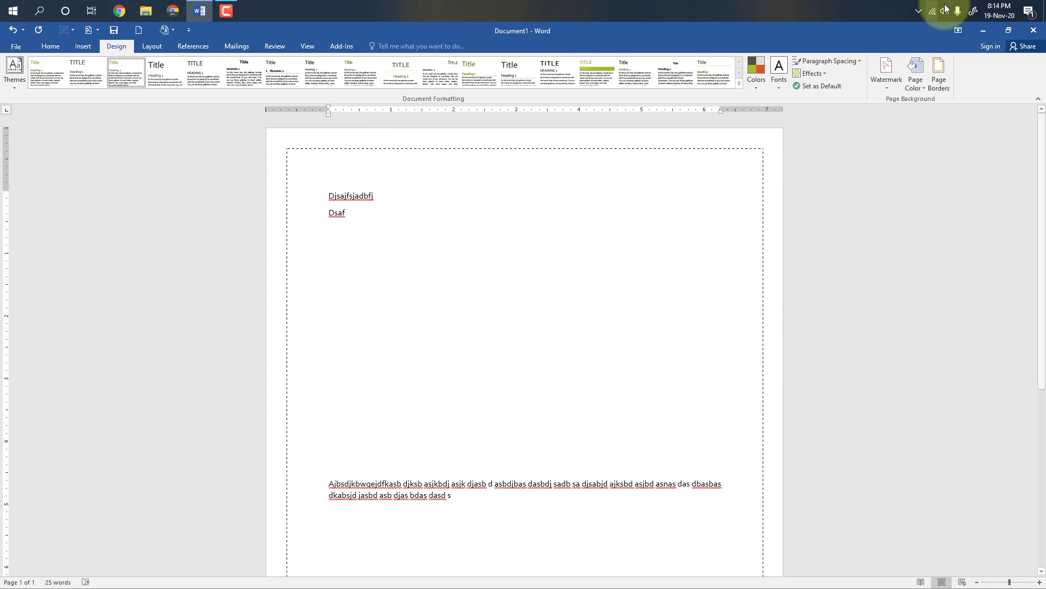
Replace the dashed page border with the outlined yellow star art on the whole document and check it down the page.
{"action": "left_click", "coordinate": [938, 85]}
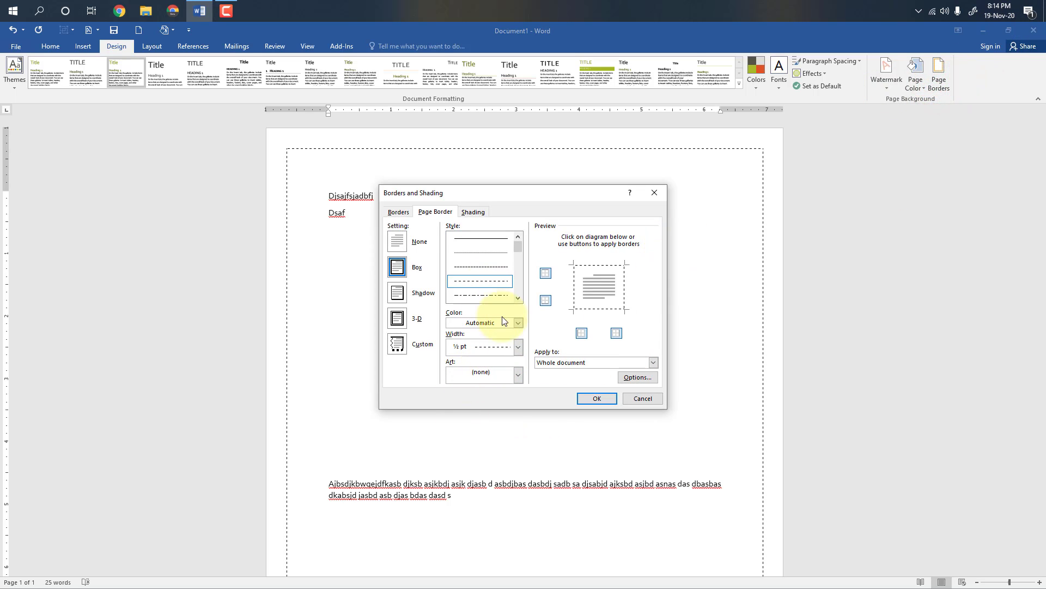
{"action": "left_click", "coordinate": [520, 374]}
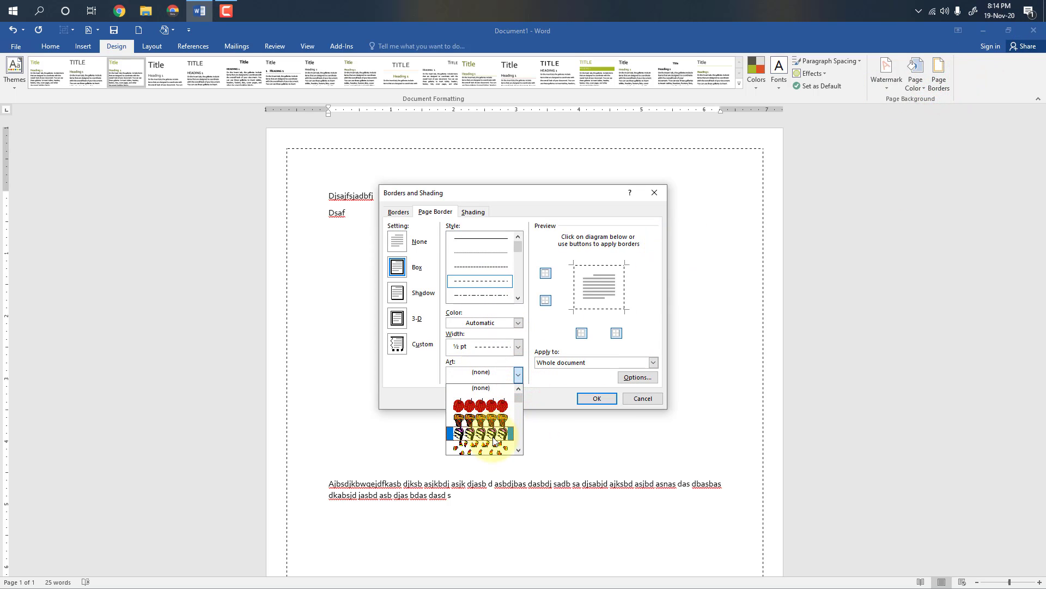
{"action": "scroll", "coordinate": [493, 439], "scroll_direction": "down", "scroll_amount": 5}
{"action": "scroll", "coordinate": [493, 436], "scroll_direction": "down", "scroll_amount": 6}
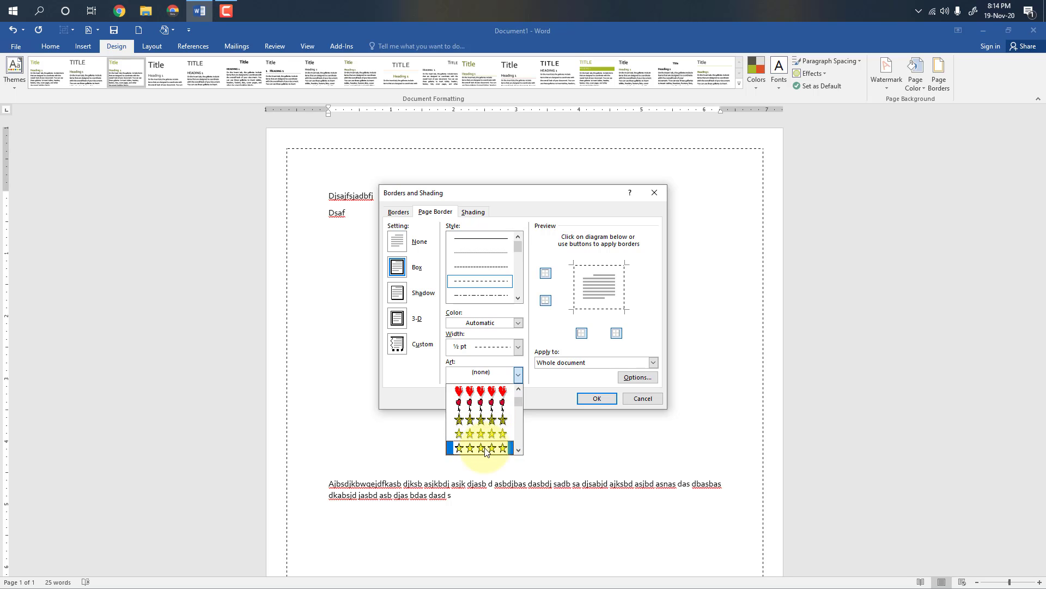
{"action": "left_click", "coordinate": [484, 448]}
{"action": "left_click", "coordinate": [589, 399]}
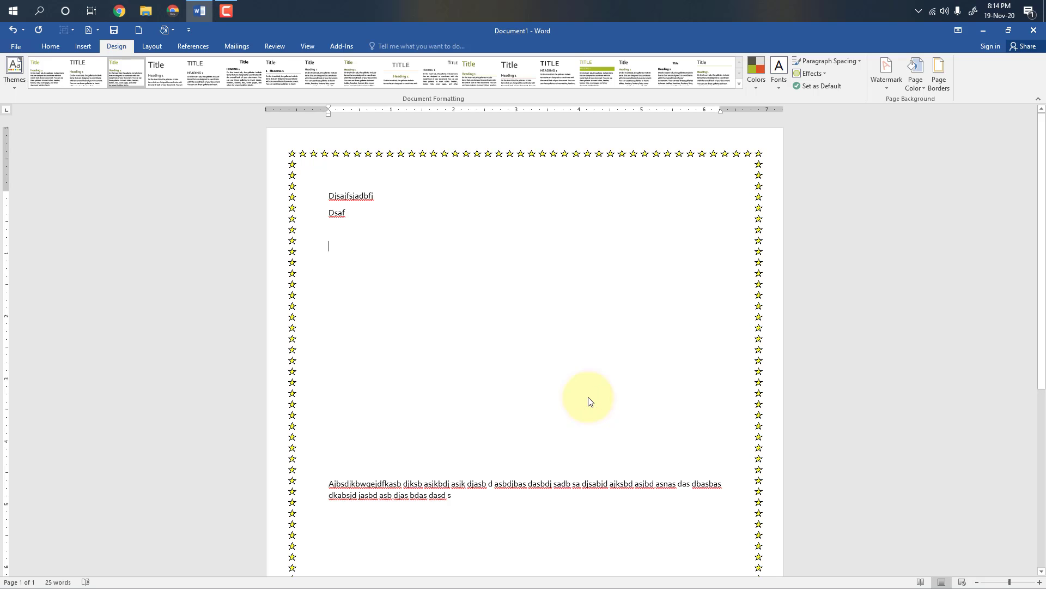
{"action": "scroll", "coordinate": [703, 354], "scroll_direction": "down", "scroll_amount": 5}
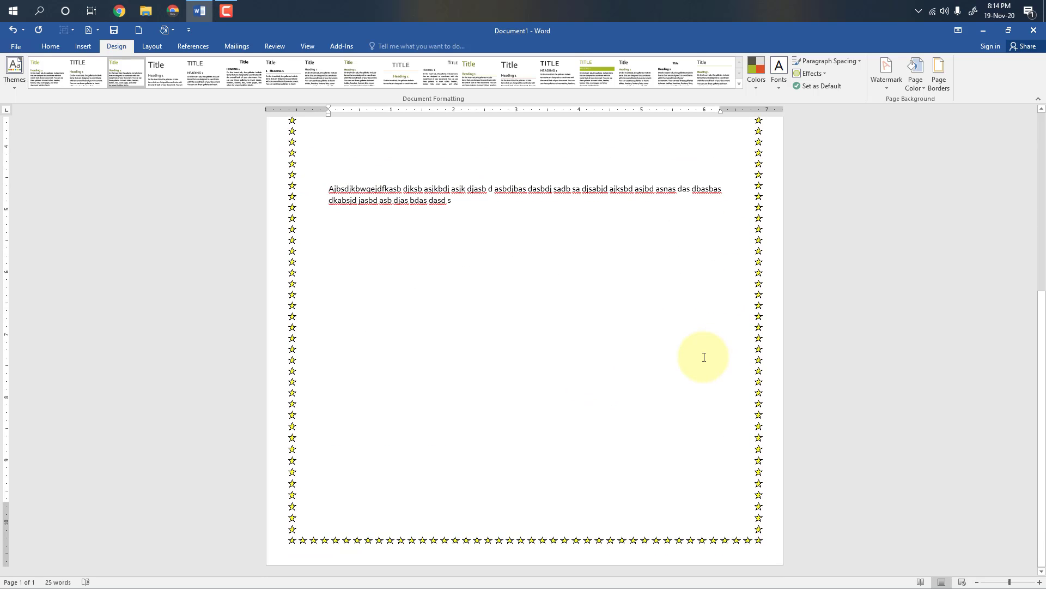
{"action": "scroll", "coordinate": [704, 357], "scroll_direction": "up", "scroll_amount": 5}
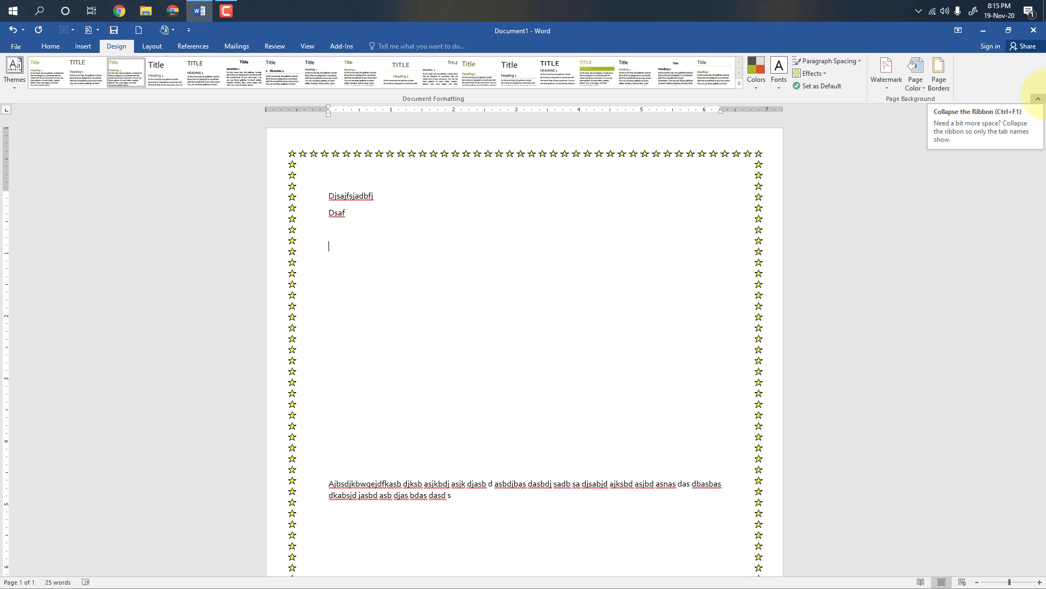
{"action": "left_click", "coordinate": [941, 85]}
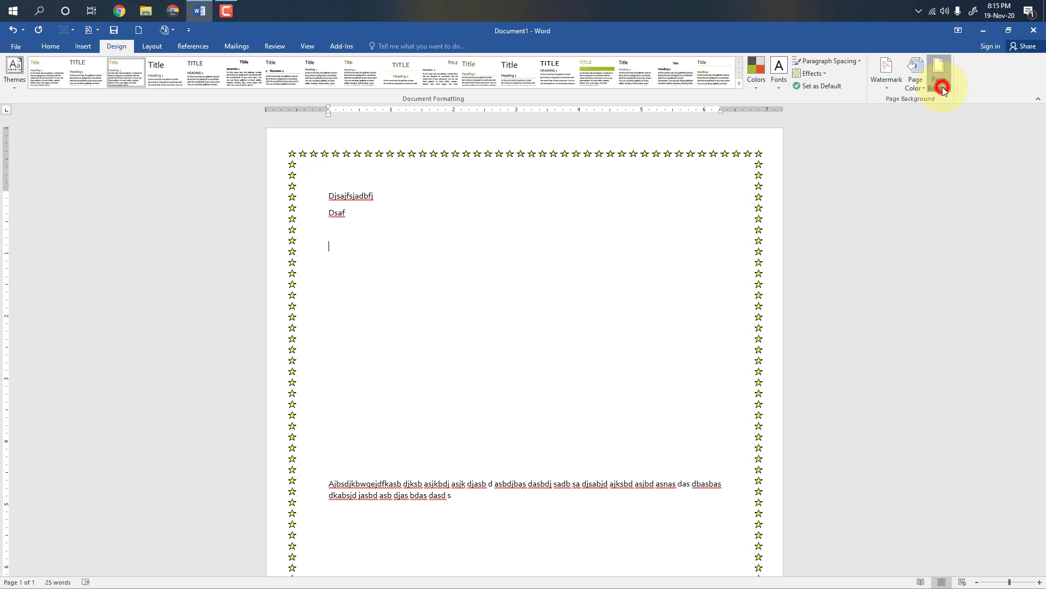
{"action": "left_click", "coordinate": [396, 212]}
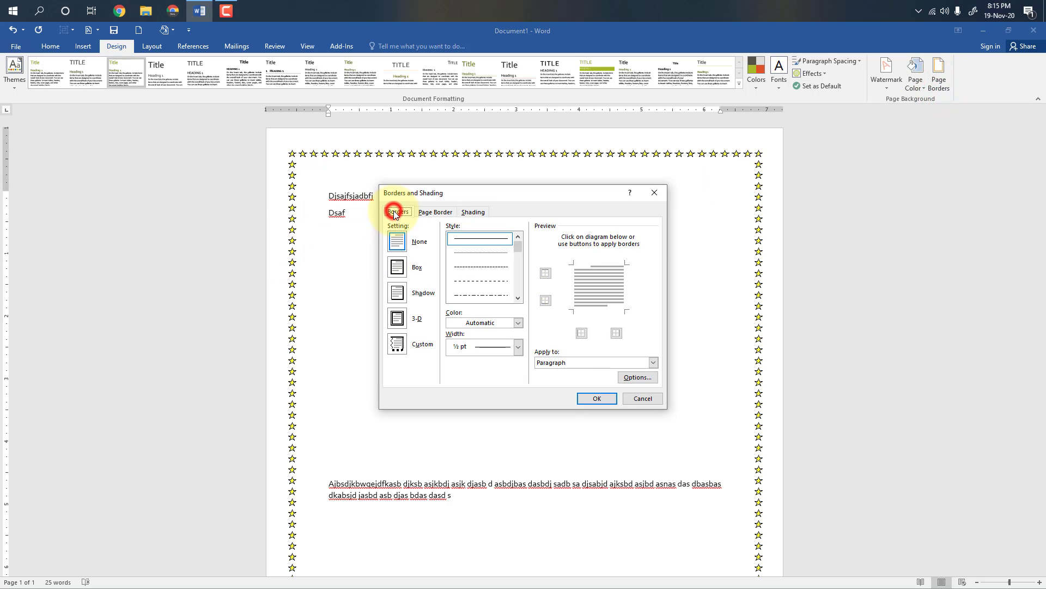
{"action": "left_click", "coordinate": [652, 194]}
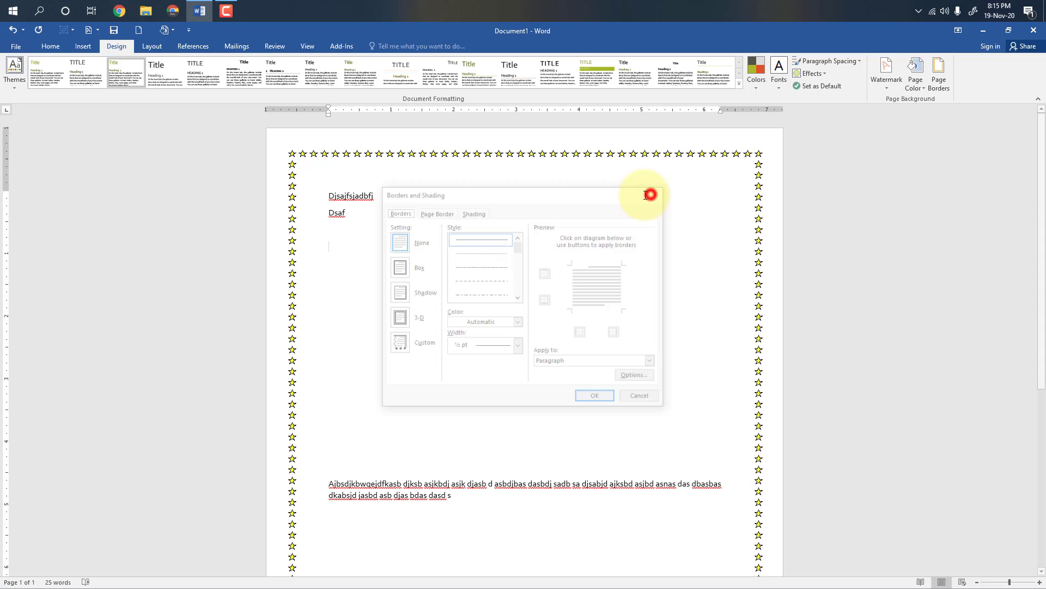
Add a fine ½ pt box border to the first two paragraphs, including a horizontal line between them.
{"action": "left_click", "coordinate": [356, 213]}
{"action": "left_click_drag", "start_coordinate": [335, 204], "coordinate": [316, 193]}
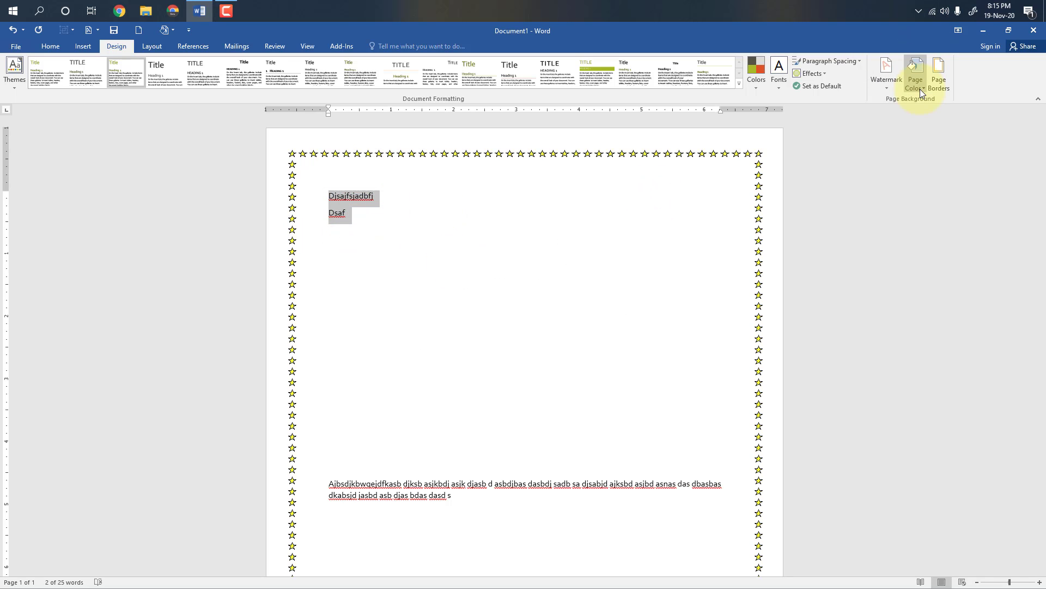
{"action": "left_click", "coordinate": [940, 84]}
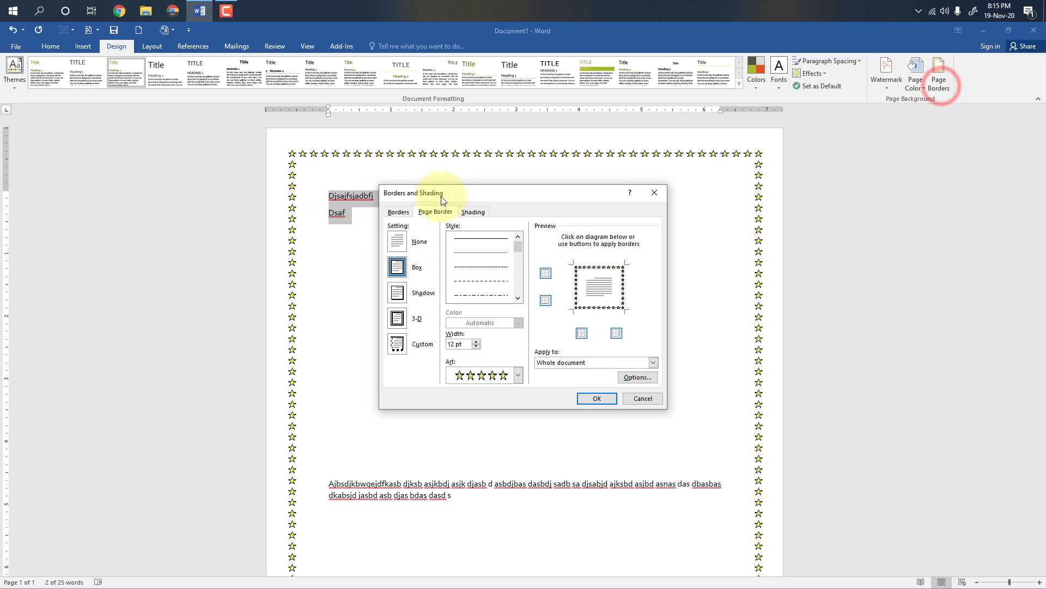
{"action": "left_click", "coordinate": [410, 212]}
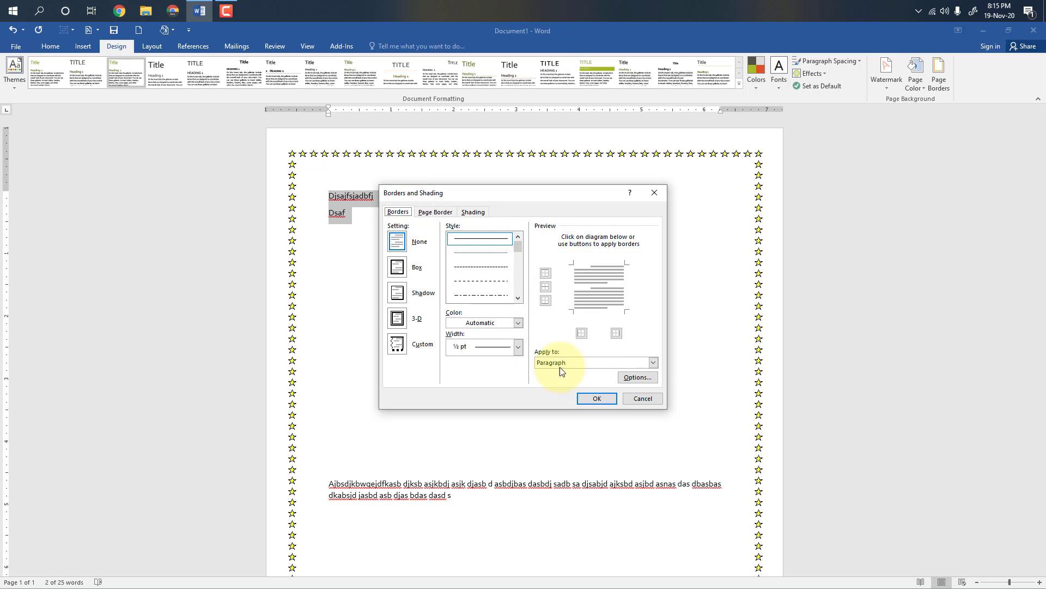
{"action": "left_click", "coordinate": [473, 281]}
{"action": "left_click", "coordinate": [478, 251]}
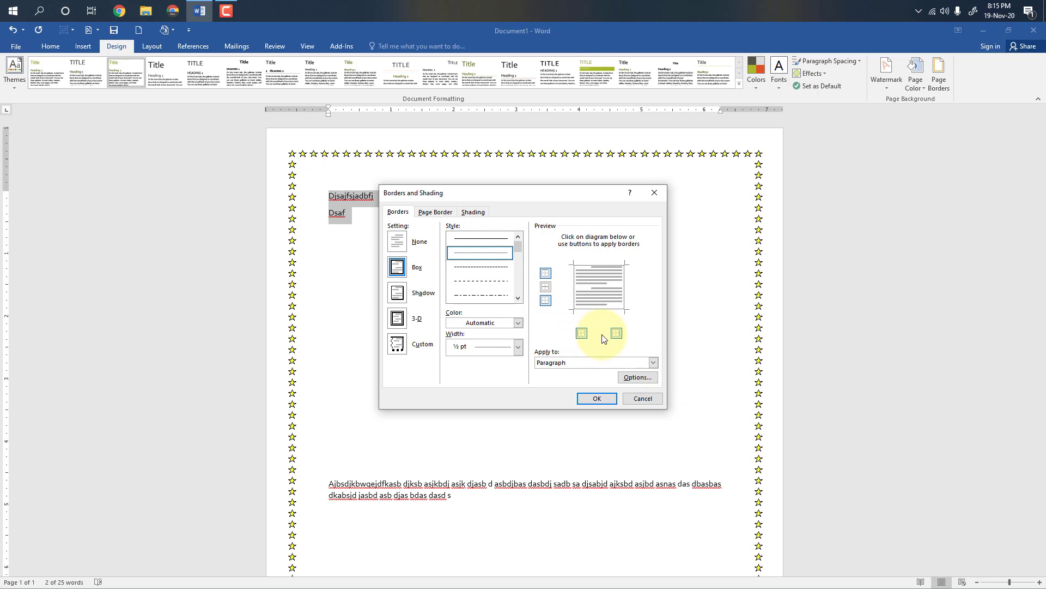
{"action": "left_click", "coordinate": [550, 289]}
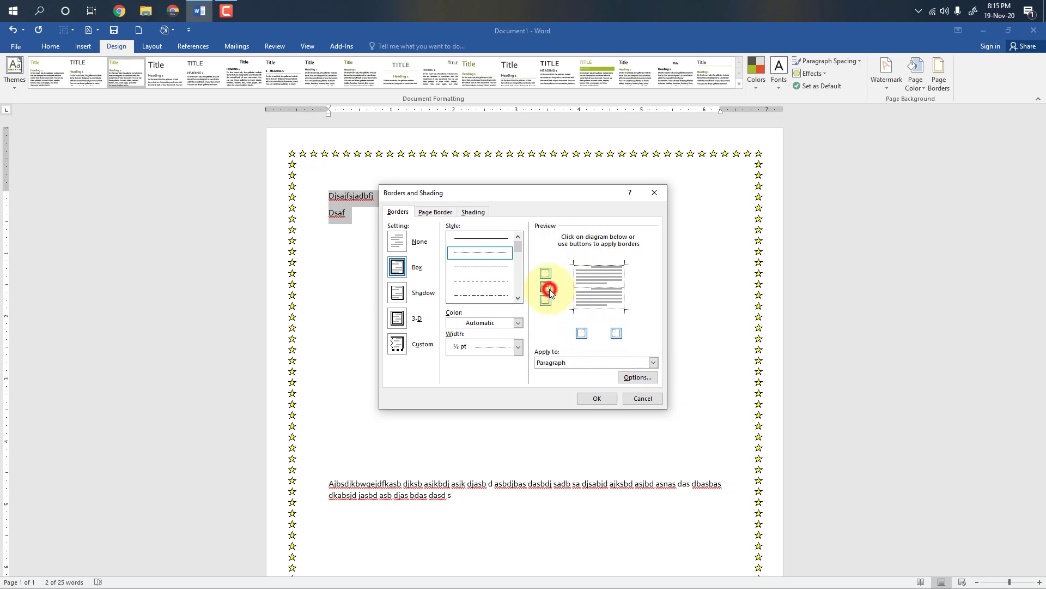
{"action": "left_click", "coordinate": [594, 399]}
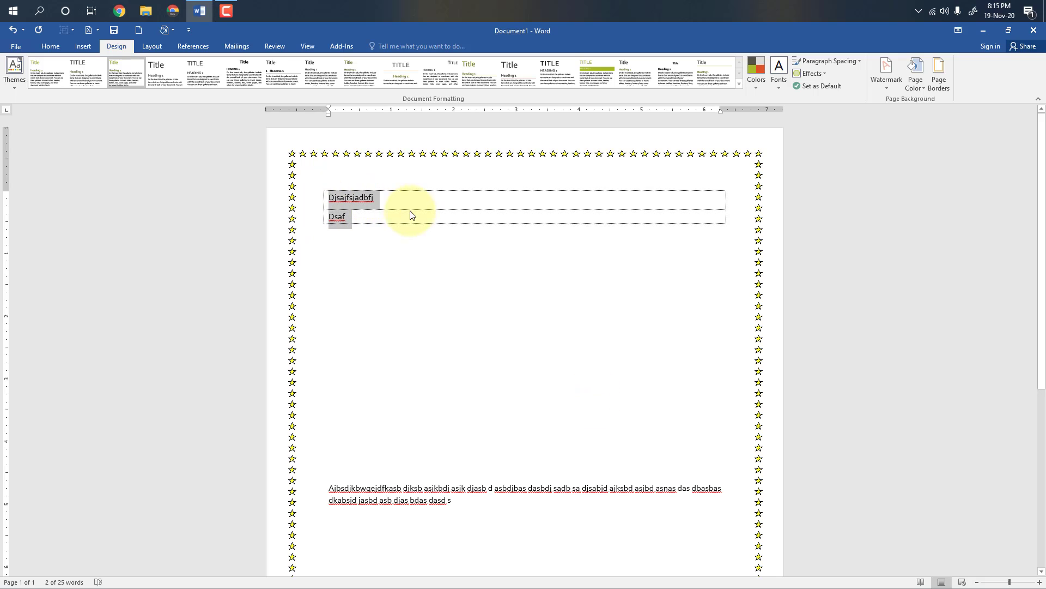
Remove the horizontal border line between the two boxed paragraphs, keeping the outer box.
{"action": "left_click", "coordinate": [938, 82]}
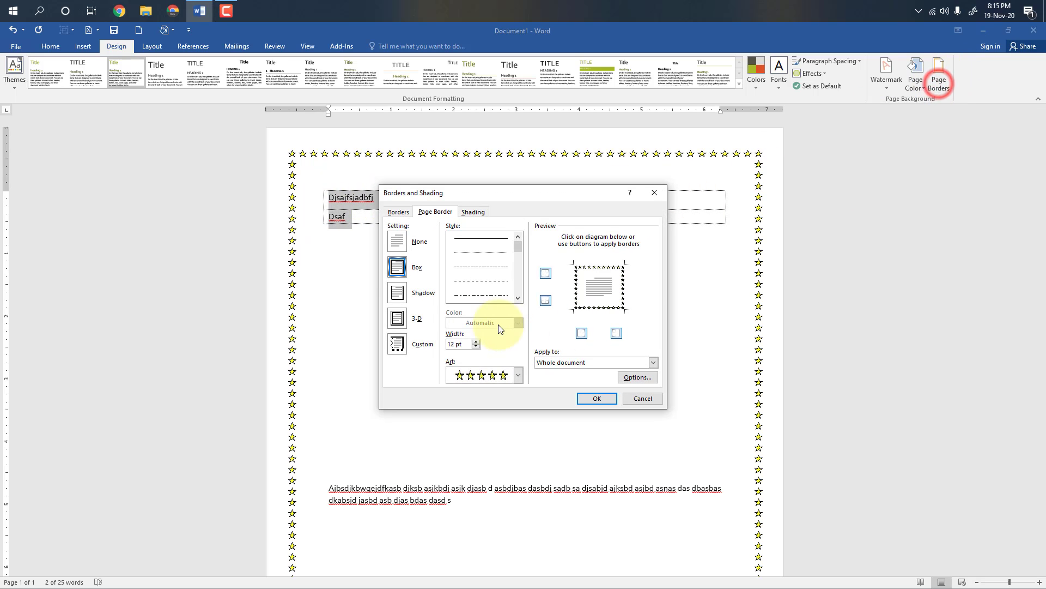
{"action": "left_click", "coordinate": [392, 213]}
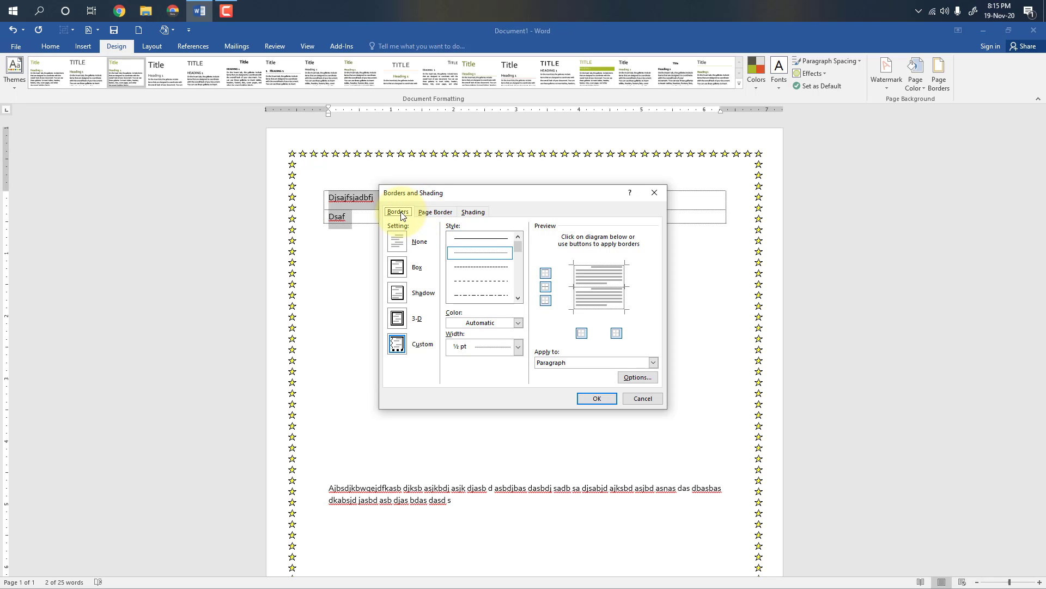
{"action": "left_click", "coordinate": [547, 286]}
{"action": "left_click", "coordinate": [587, 398]}
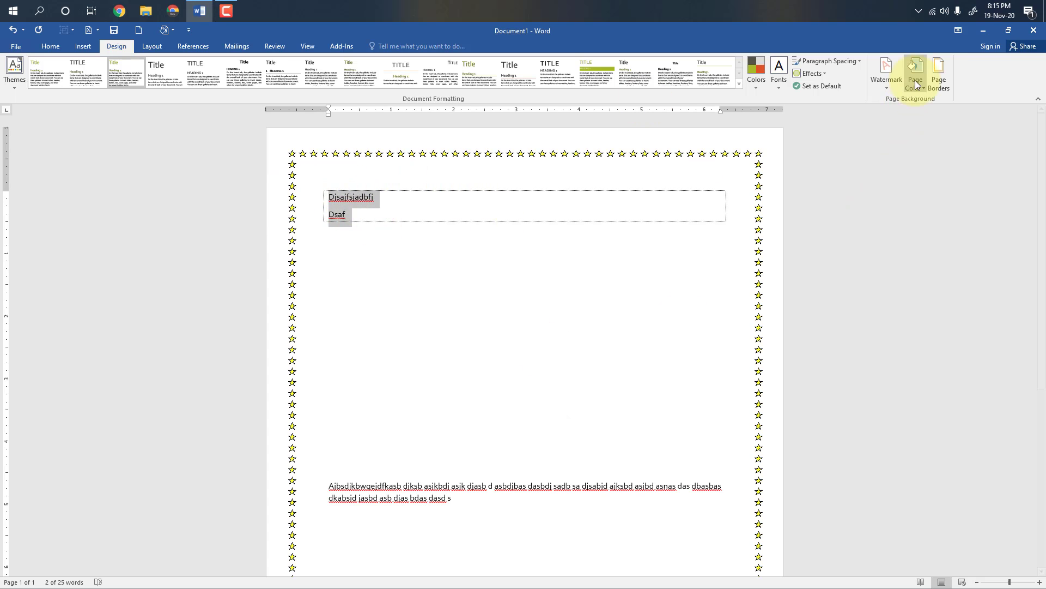
View the page border's scope options and try to apply the box border to the selected text of the two boxed lines.
{"action": "left_click", "coordinate": [929, 86]}
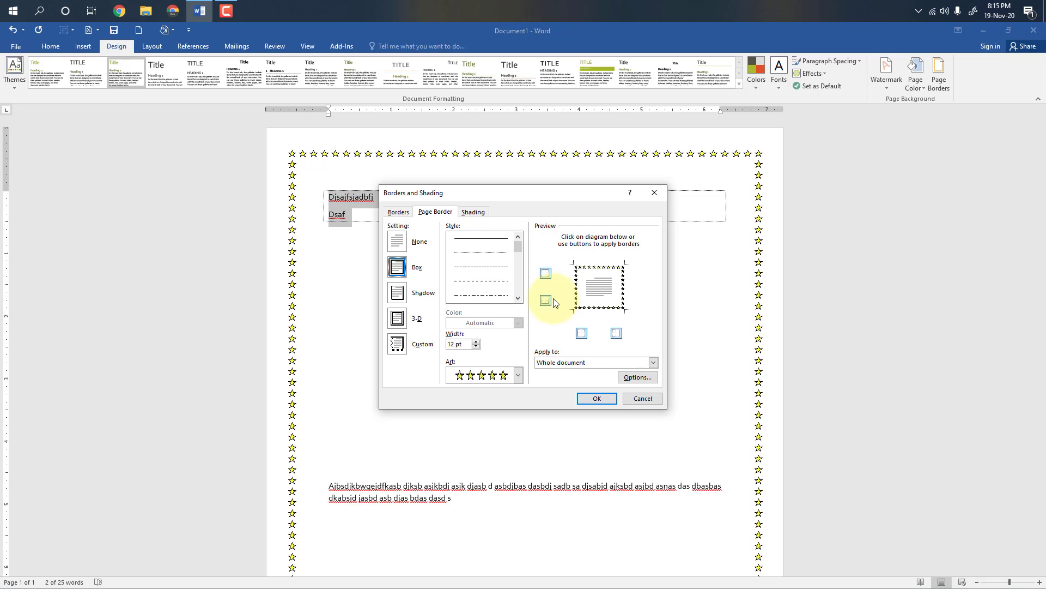
{"action": "left_click", "coordinate": [602, 362]}
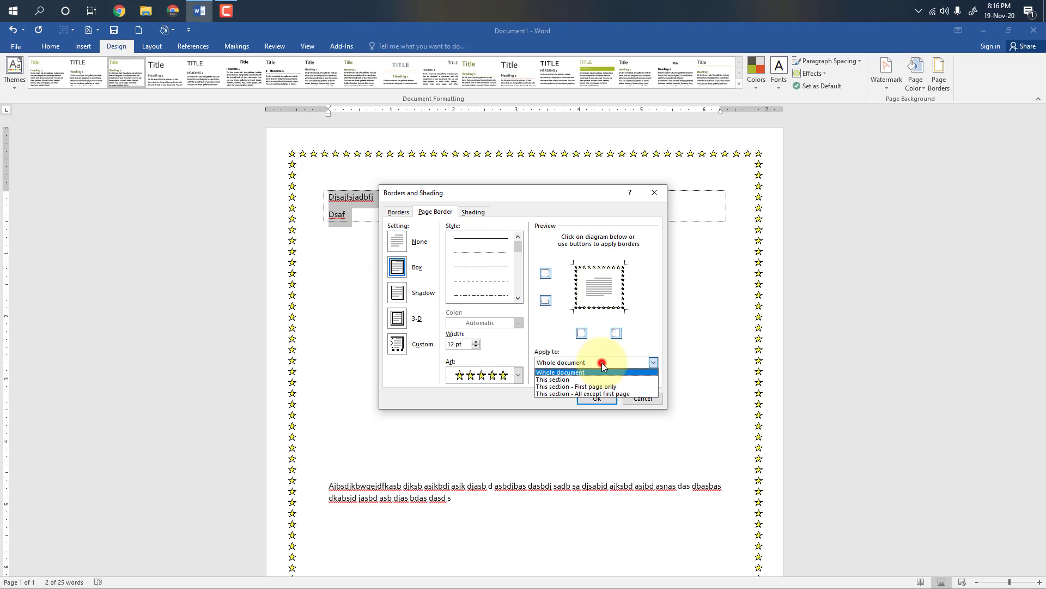
{"action": "left_click", "coordinate": [408, 212]}
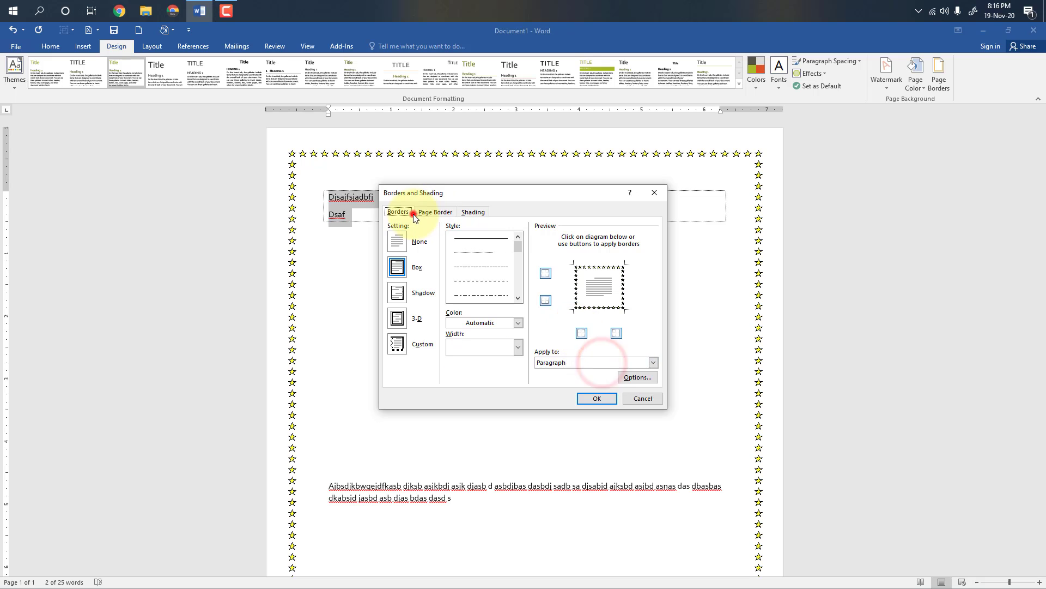
{"action": "left_click", "coordinate": [564, 362]}
{"action": "left_click", "coordinate": [564, 371]}
{"action": "left_click", "coordinate": [595, 399]}
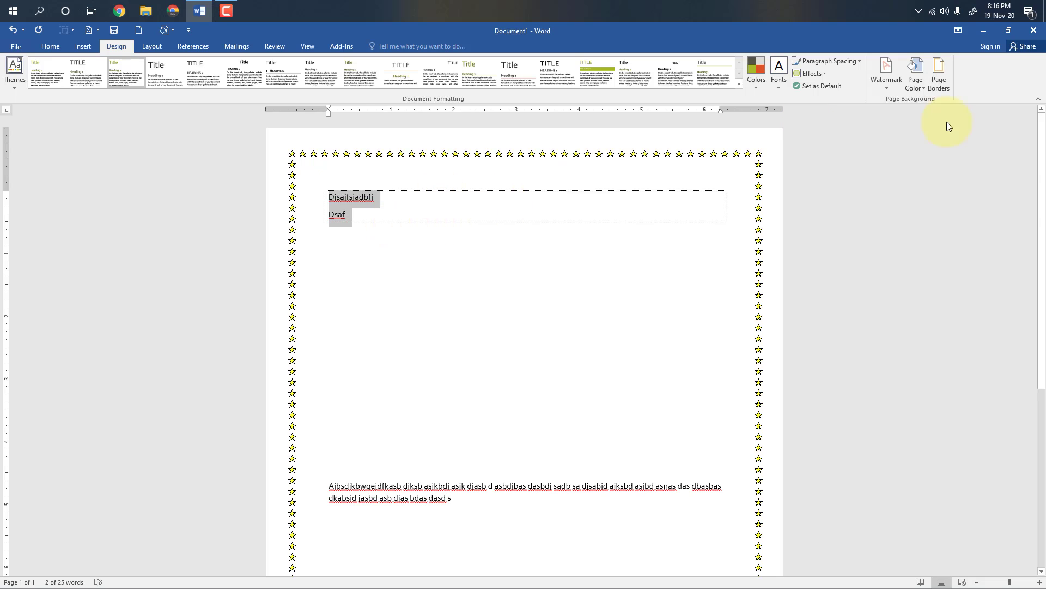
Apply a ½ pt box border to the text of the two boxed lines and inspect it up close.
{"action": "left_click", "coordinate": [938, 76]}
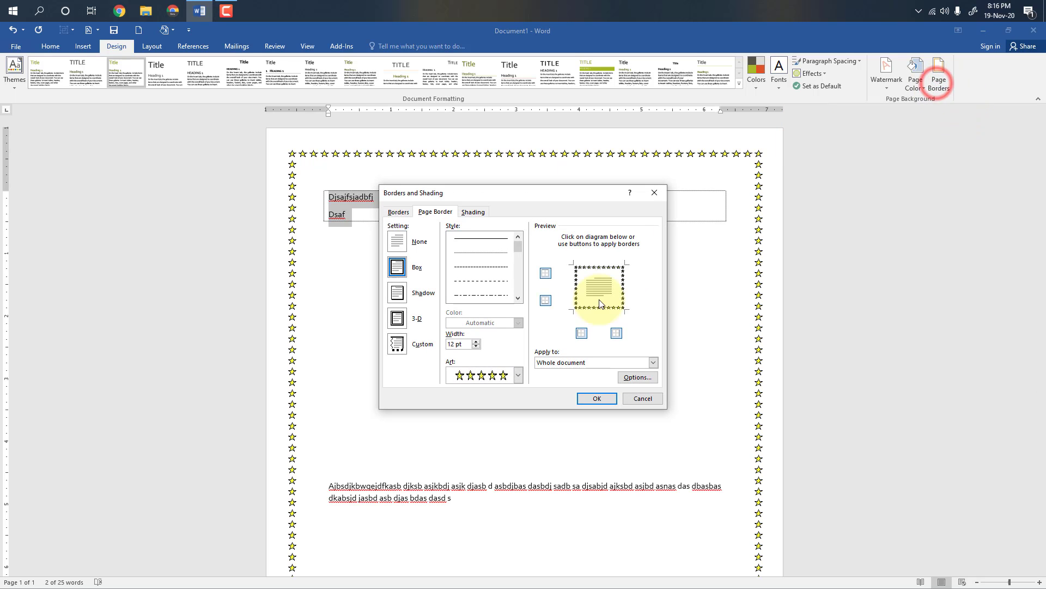
{"action": "left_click", "coordinate": [398, 211]}
{"action": "left_click", "coordinate": [583, 362]}
{"action": "left_click", "coordinate": [579, 373]}
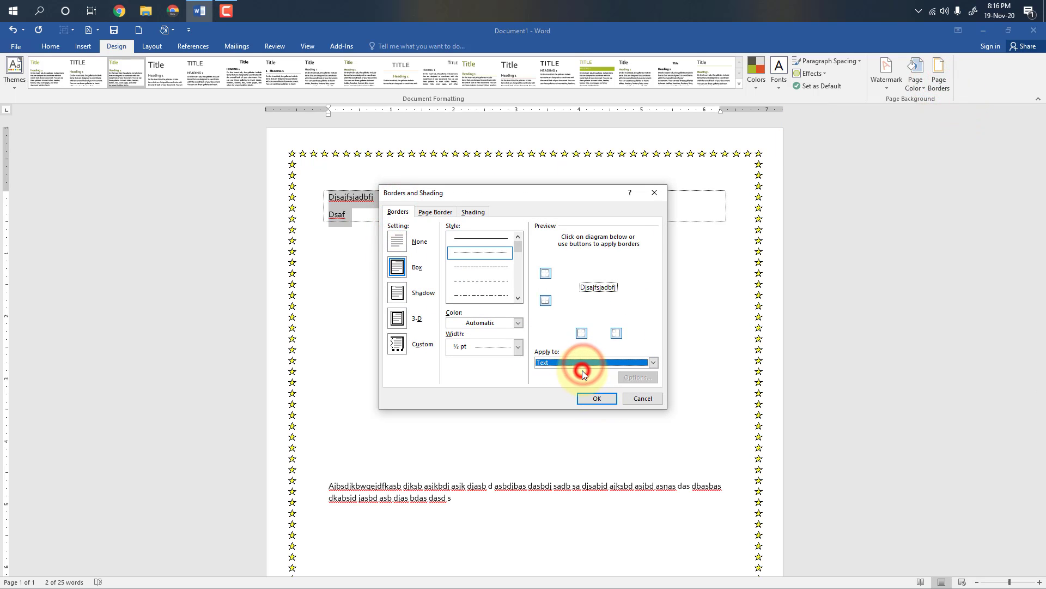
{"action": "left_click", "coordinate": [596, 398]}
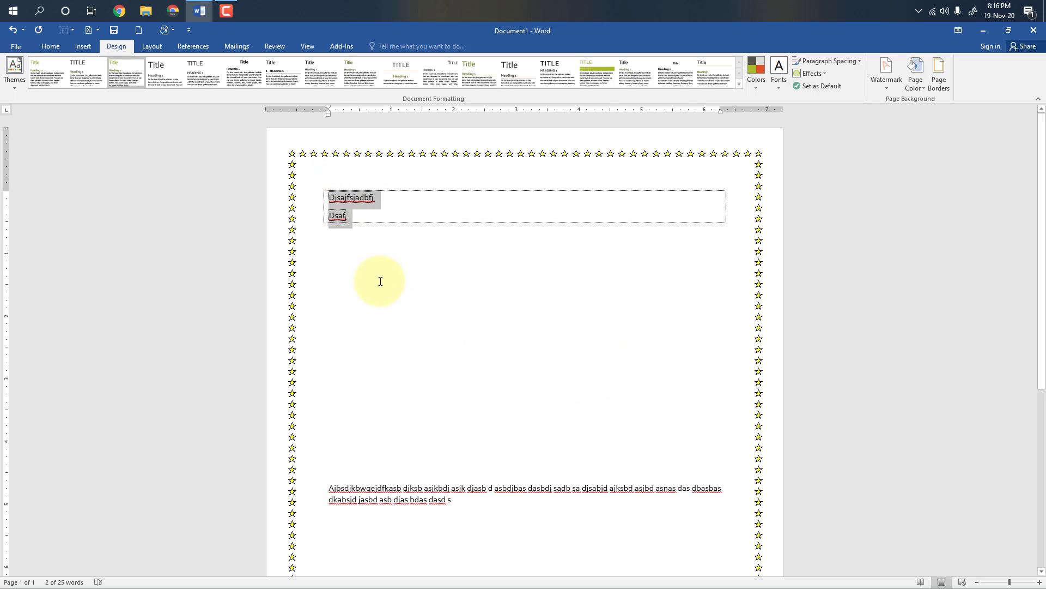
{"action": "scroll", "coordinate": [381, 281], "scroll_direction": "up", "scroll_amount": 3}
{"action": "left_click", "coordinate": [317, 306]}
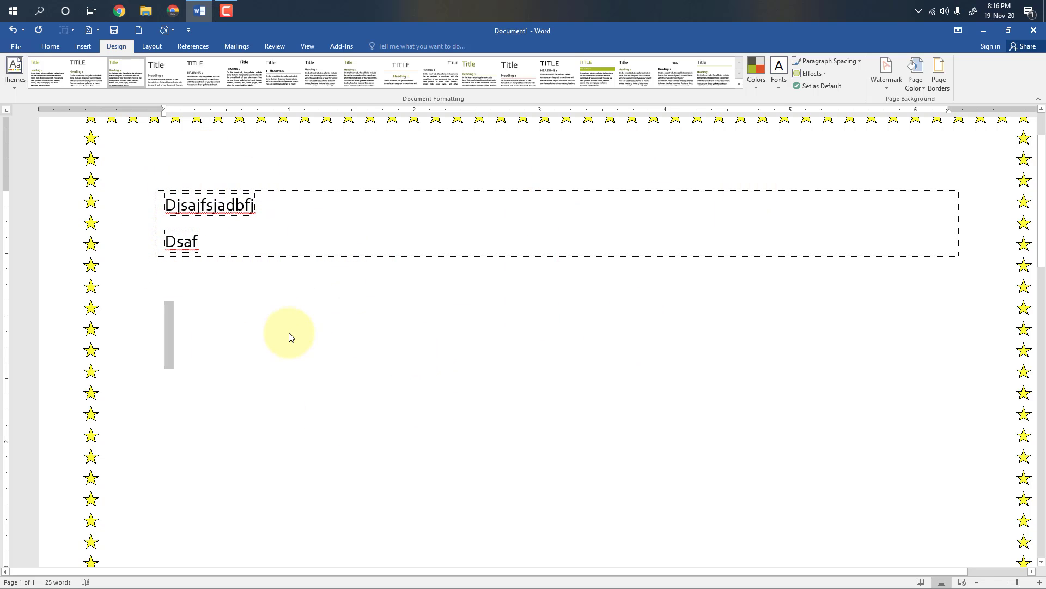
Add a solid ½ pt box border around the text "bdas dasd s" at the end of the lower paragraph.
{"action": "scroll", "coordinate": [289, 334], "scroll_direction": "down", "scroll_amount": 8}
{"action": "scroll", "coordinate": [400, 297], "scroll_direction": "up", "scroll_amount": 4}
{"action": "left_click", "coordinate": [418, 439]}
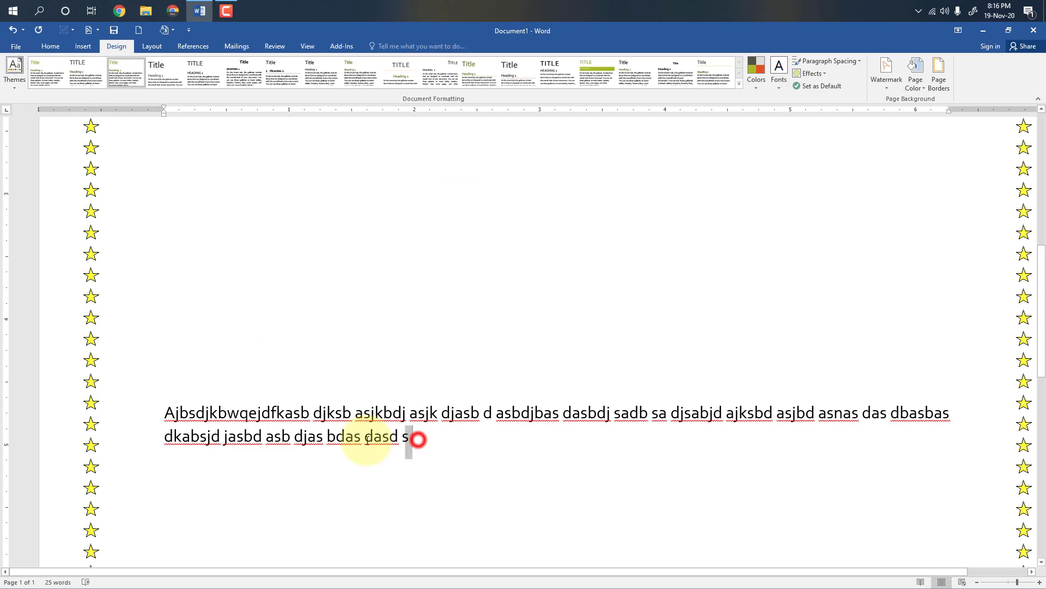
{"action": "left_click_drag", "start_coordinate": [368, 439], "coordinate": [328, 438]}
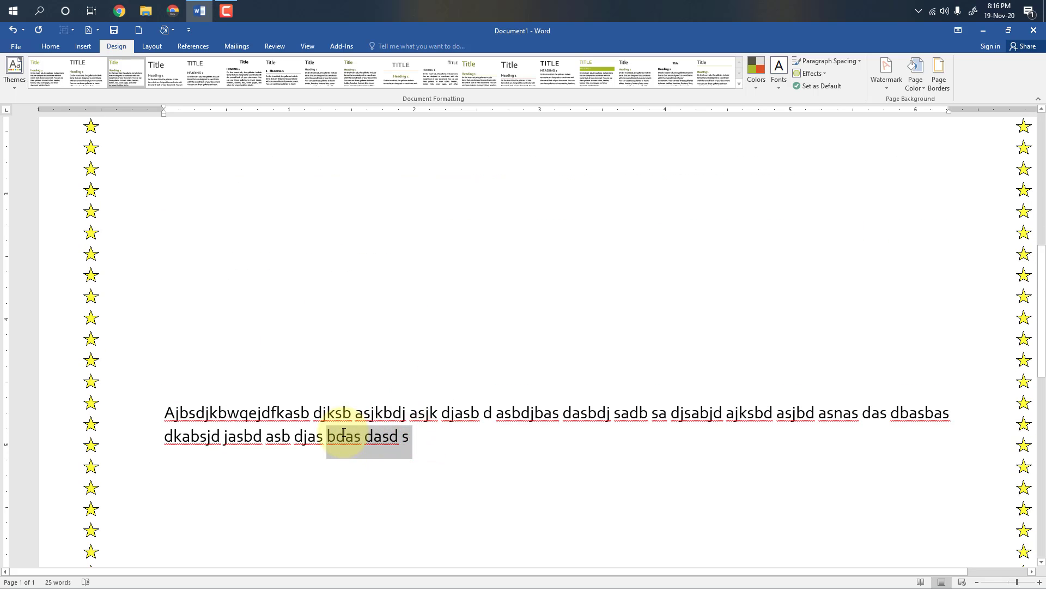
{"action": "left_click", "coordinate": [934, 79]}
{"action": "left_click", "coordinate": [398, 212]}
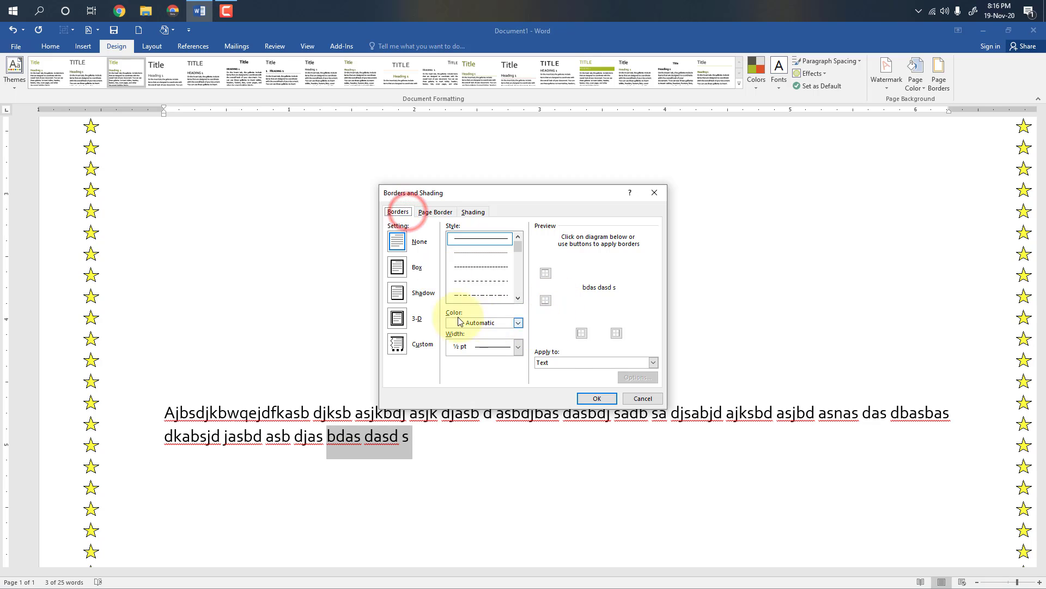
{"action": "left_click", "coordinate": [545, 273]}
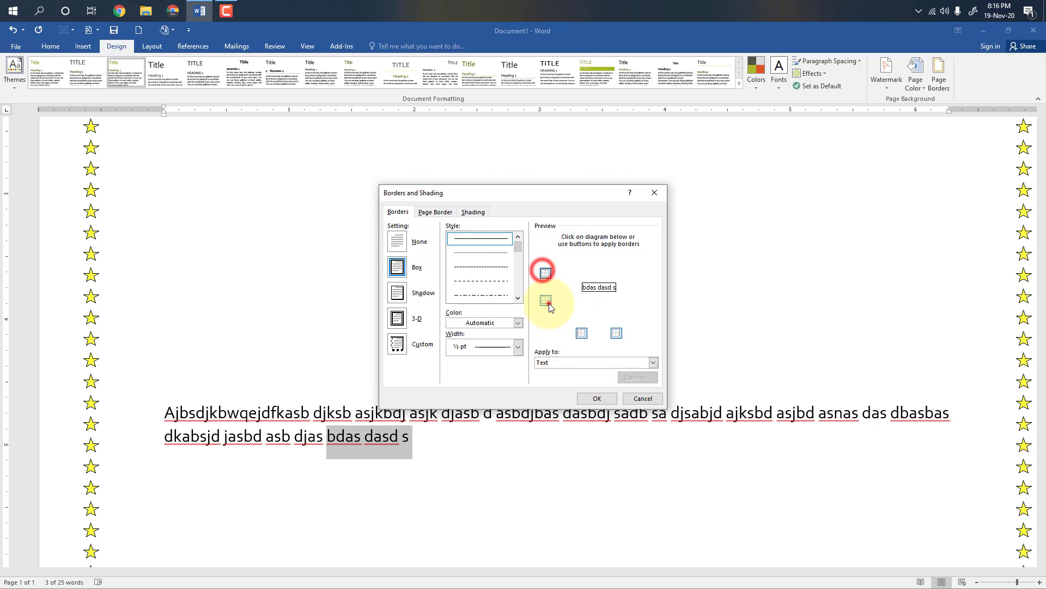
{"action": "left_click", "coordinate": [546, 299]}
{"action": "left_click", "coordinate": [542, 273]}
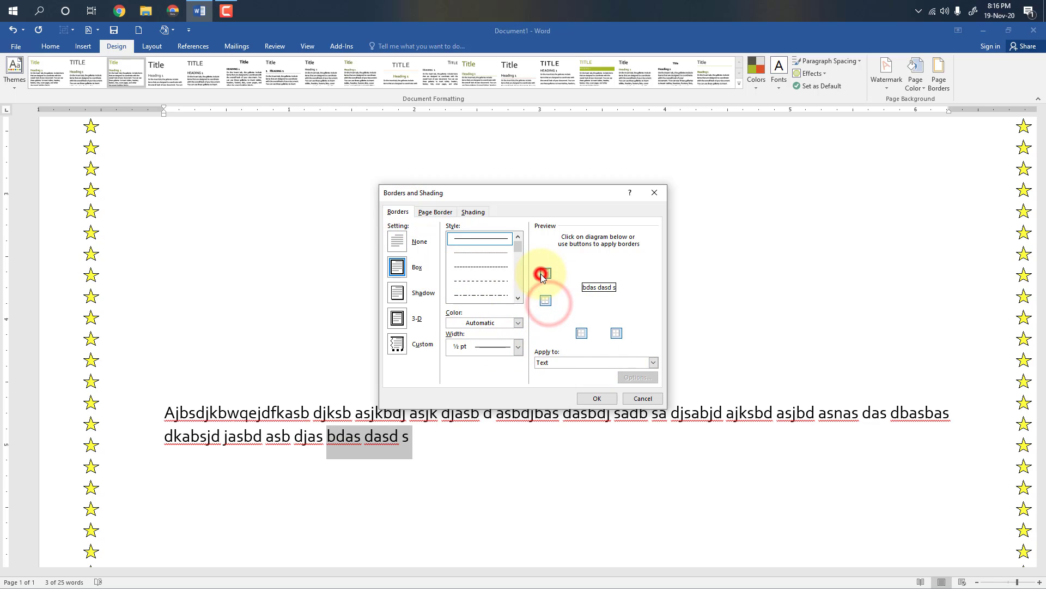
{"action": "left_click", "coordinate": [597, 399]}
{"action": "left_click", "coordinate": [527, 455]}
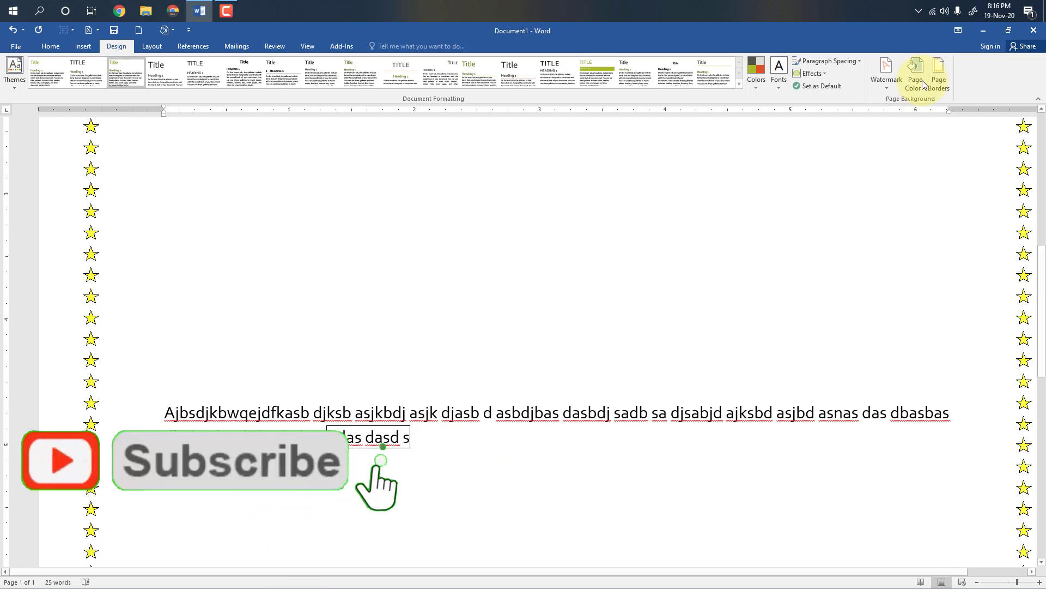
{"action": "left_click", "coordinate": [152, 46]}
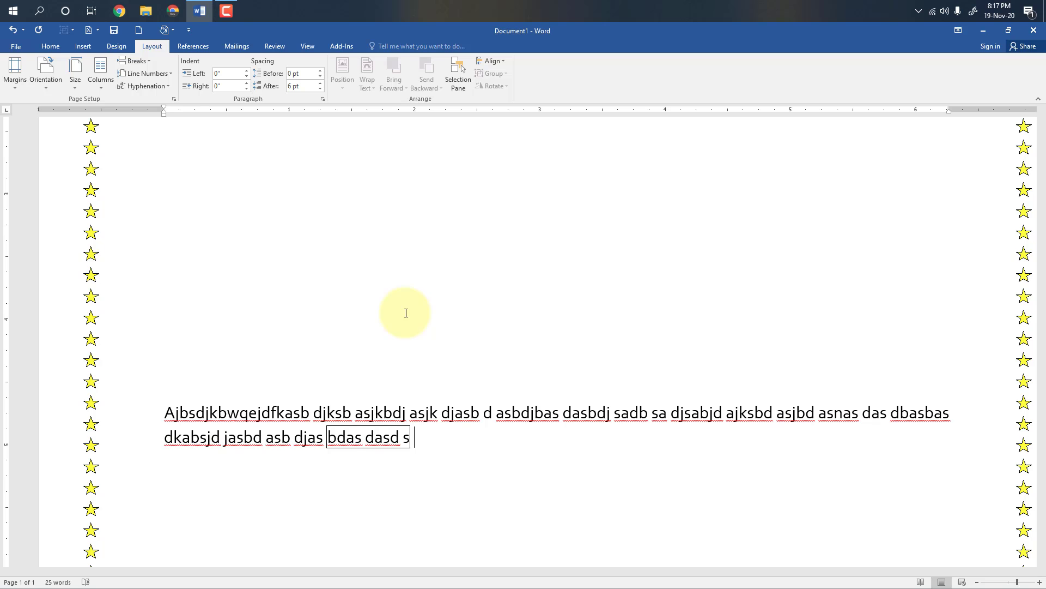
{"action": "scroll", "coordinate": [406, 313], "scroll_direction": "up", "scroll_amount": 5}
{"action": "scroll", "coordinate": [406, 313], "scroll_direction": "down", "scroll_amount": 10}
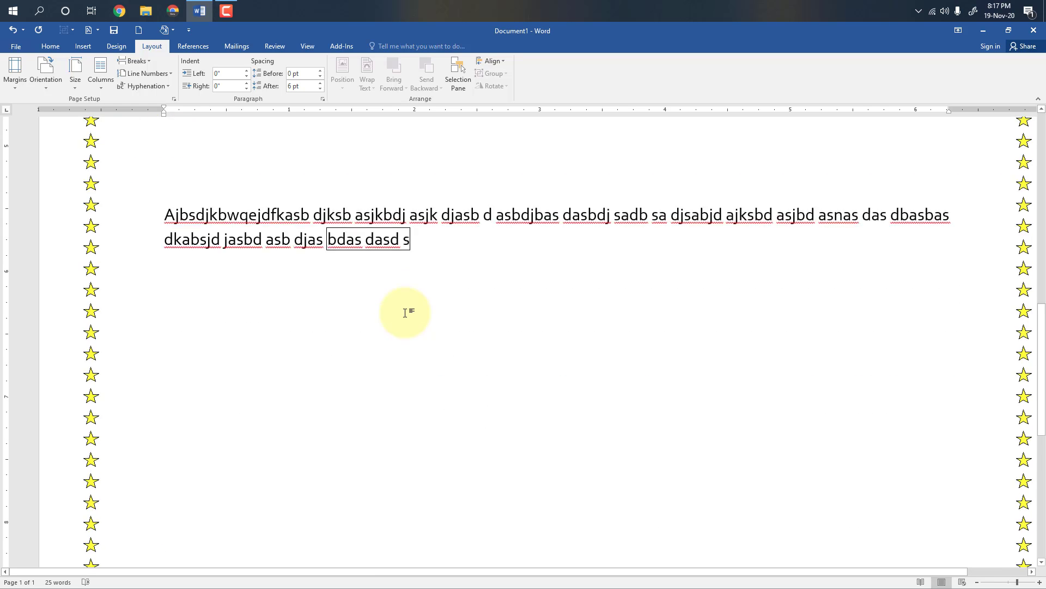
{"action": "scroll", "coordinate": [406, 313], "scroll_direction": "up", "scroll_amount": 5}
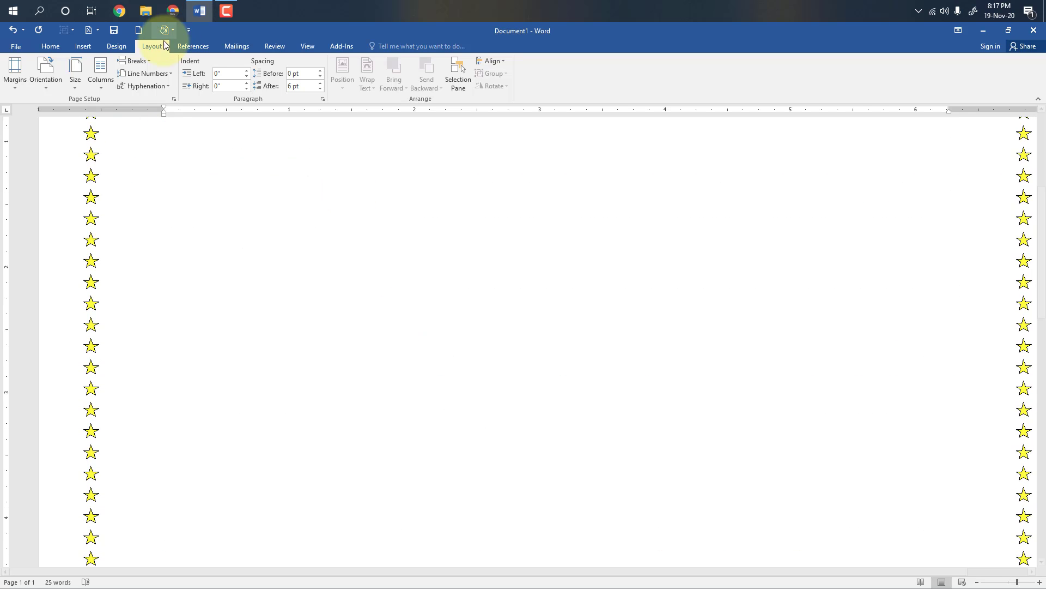
Switch the page margins to the Narrow preset and back to the Normal preset.
{"action": "left_click", "coordinate": [16, 85]}
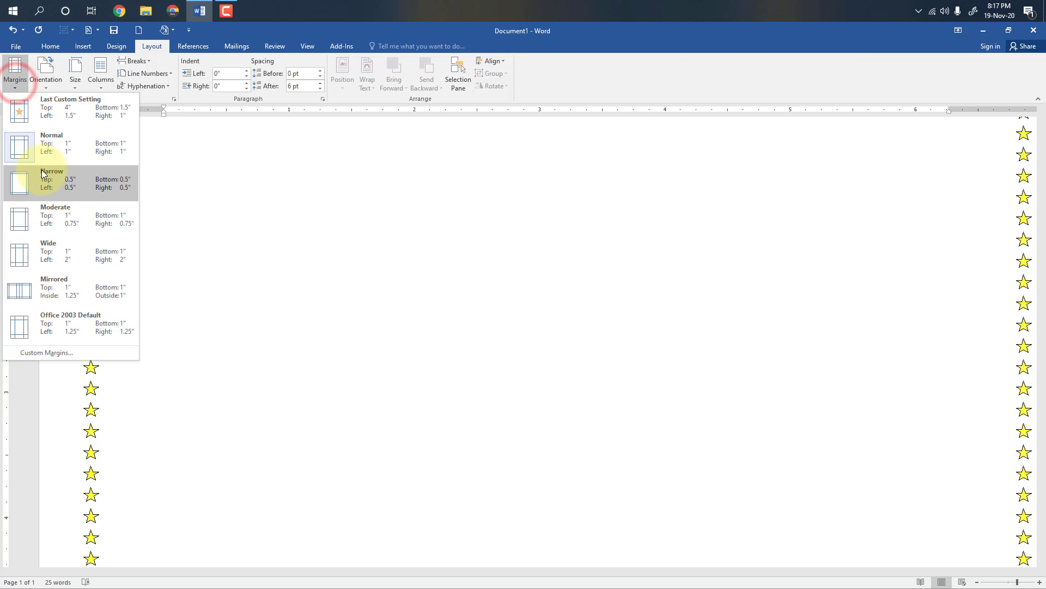
{"action": "left_click", "coordinate": [16, 79]}
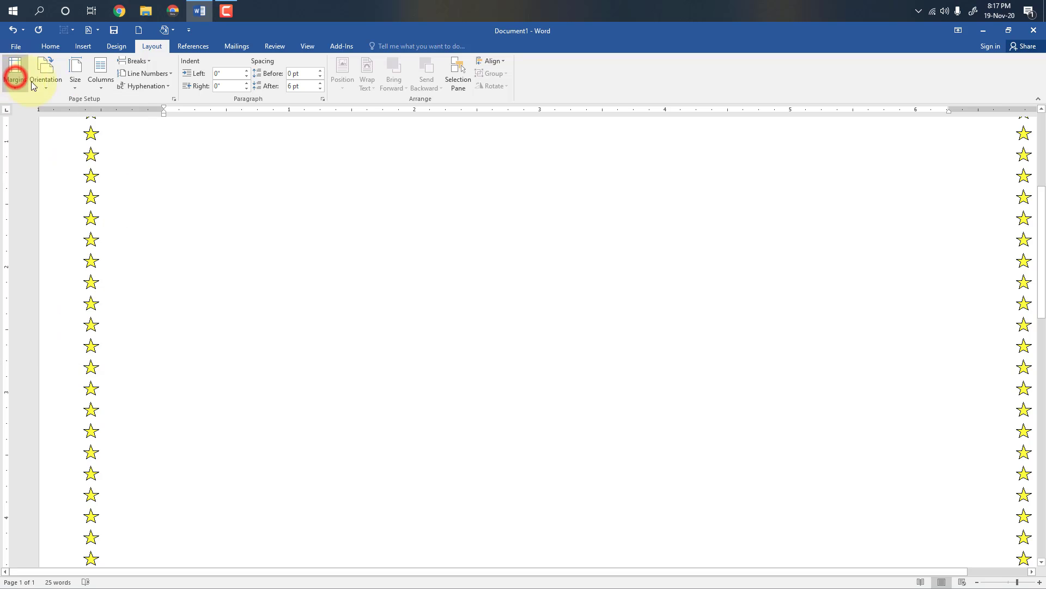
{"action": "left_click", "coordinate": [23, 84]}
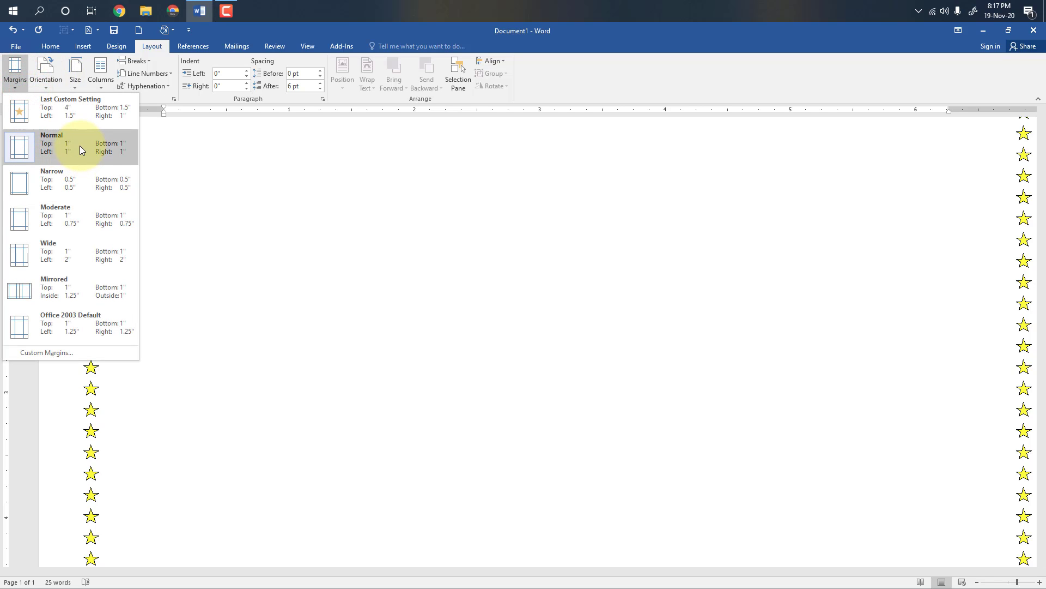
{"action": "left_click", "coordinate": [80, 185]}
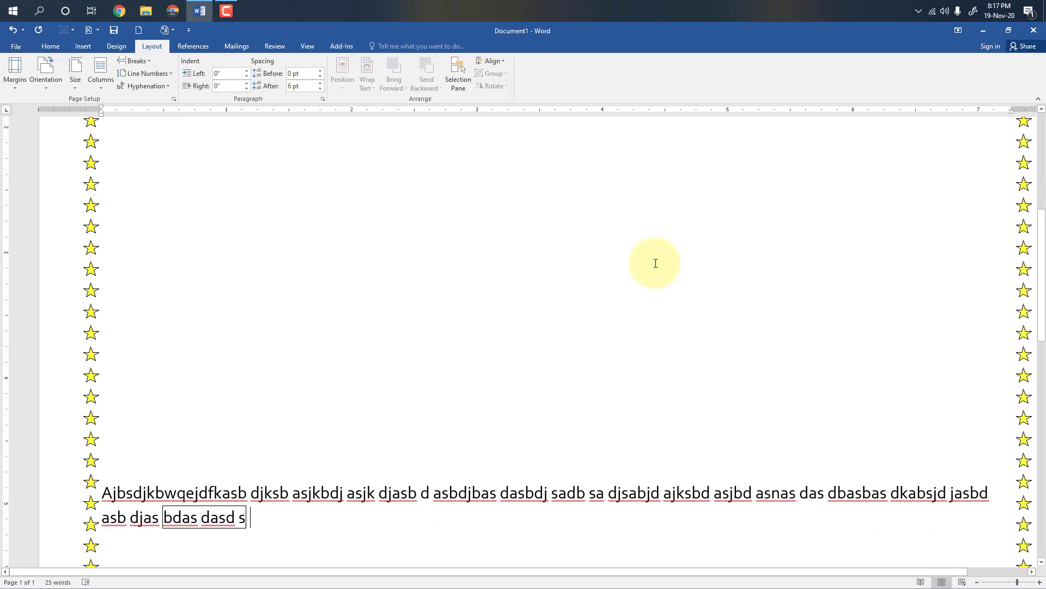
{"action": "scroll", "coordinate": [656, 263], "scroll_direction": "down", "scroll_amount": 2}
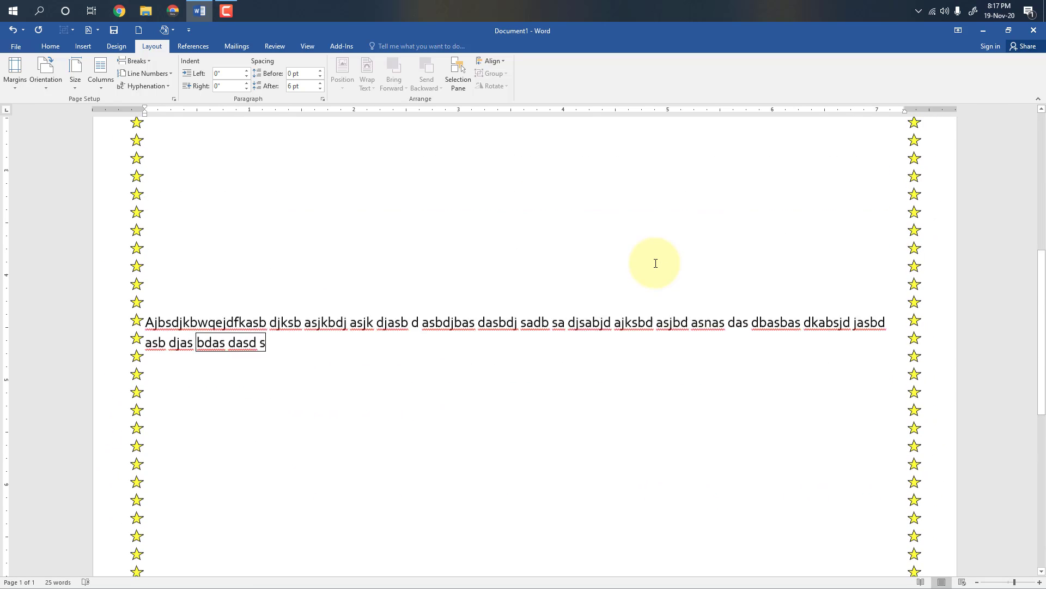
{"action": "scroll", "coordinate": [656, 263], "scroll_direction": "up", "scroll_amount": 1}
{"action": "left_click", "coordinate": [11, 89]}
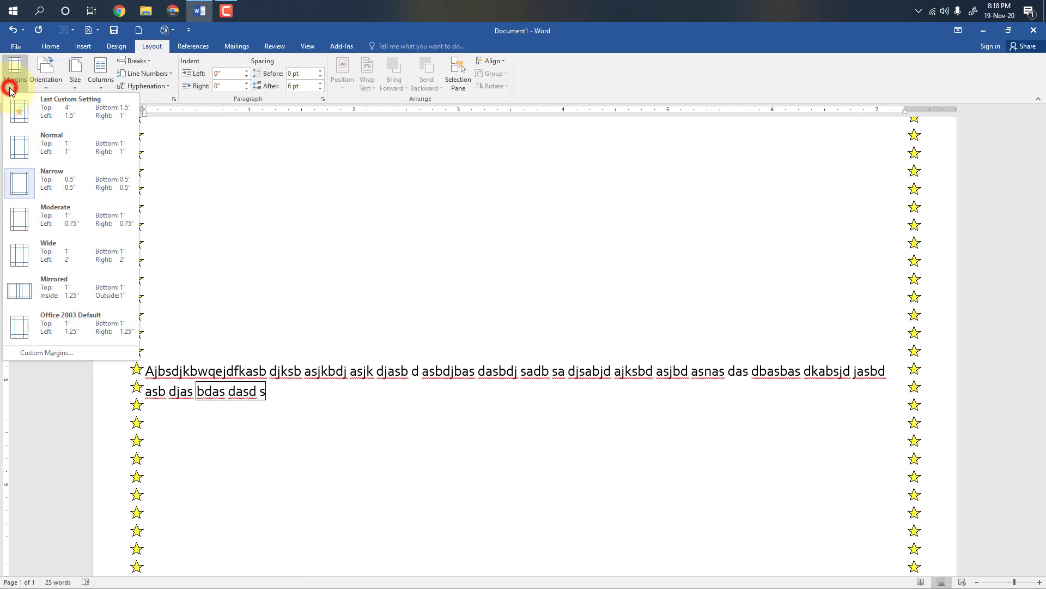
{"action": "left_click", "coordinate": [35, 149]}
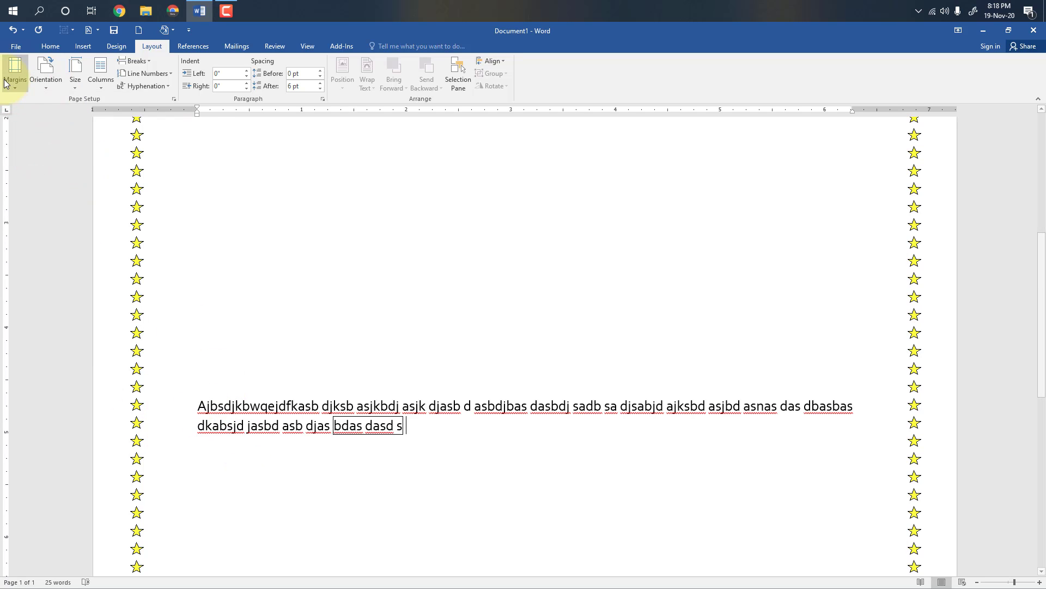
Set custom margins for the whole document: top 1.5", bottom 0.5" and right 0.6", and review the page.
{"action": "left_click", "coordinate": [6, 83]}
{"action": "left_click", "coordinate": [37, 352]}
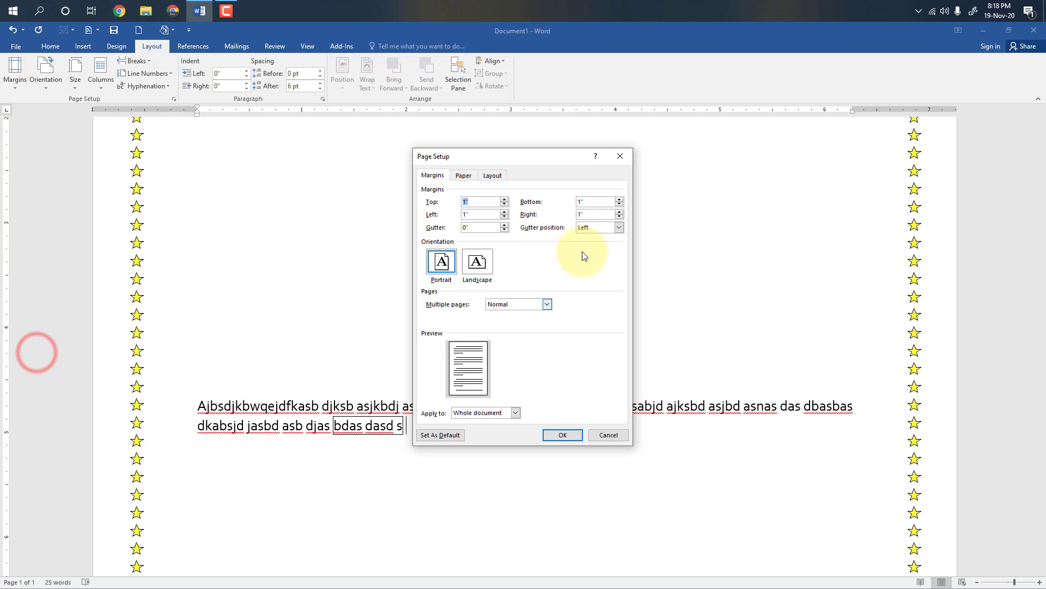
{"action": "left_click", "coordinate": [504, 199]}
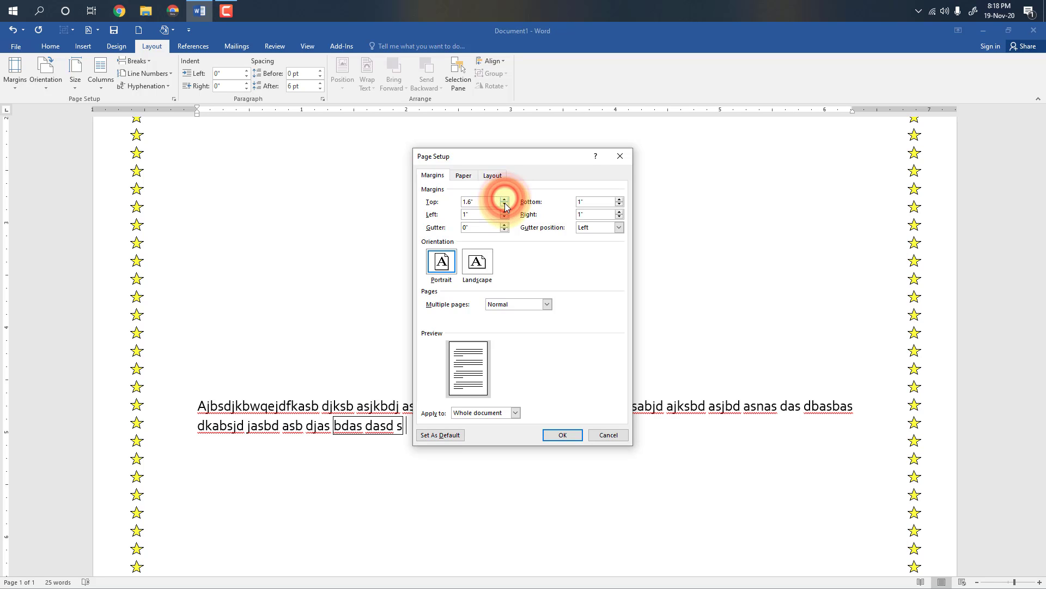
{"action": "left_click", "coordinate": [505, 204]}
{"action": "left_click", "coordinate": [620, 204]}
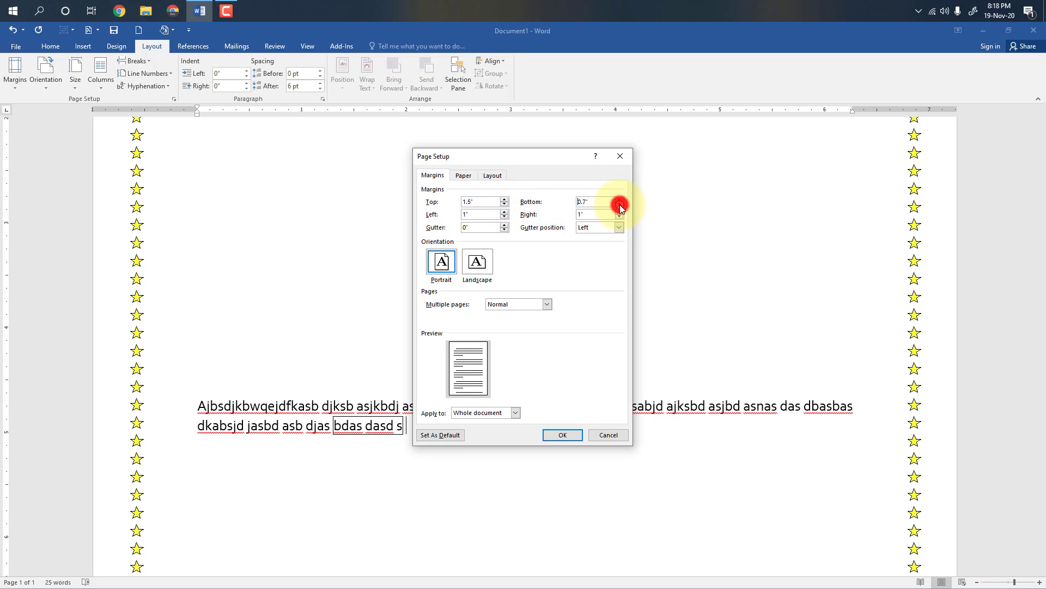
{"action": "left_click", "coordinate": [620, 205]}
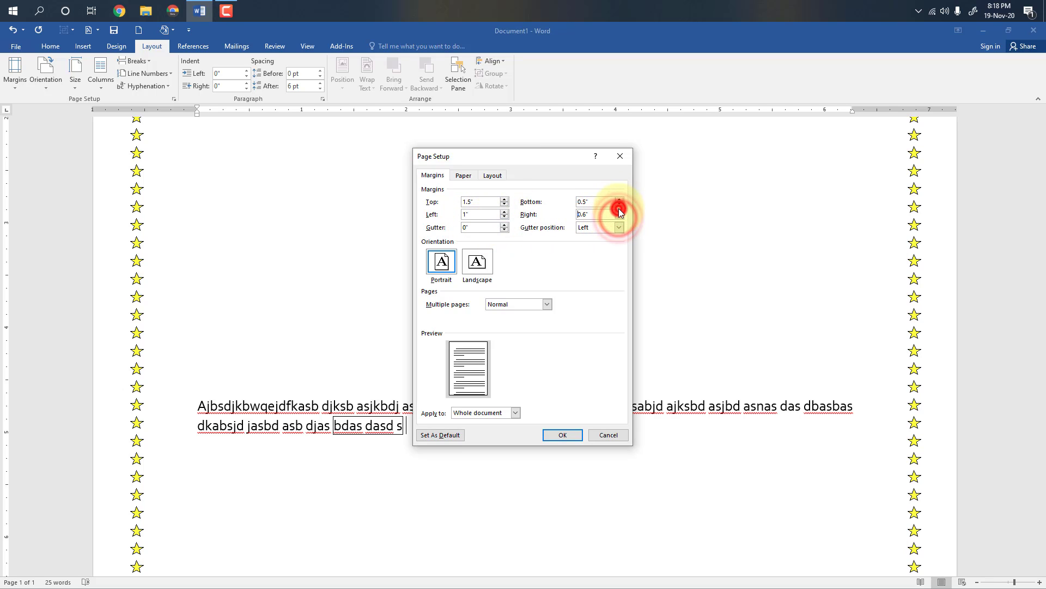
{"action": "left_click", "coordinate": [562, 435]}
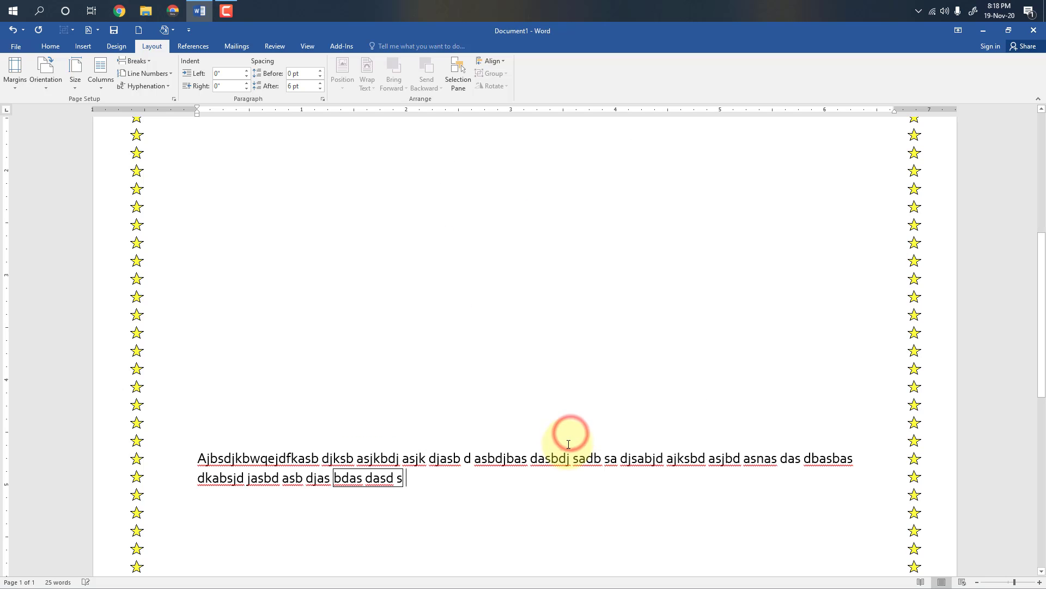
{"action": "scroll", "coordinate": [568, 444], "scroll_direction": "up", "scroll_amount": 10}
{"action": "scroll", "coordinate": [565, 426], "scroll_direction": "down", "scroll_amount": 15}
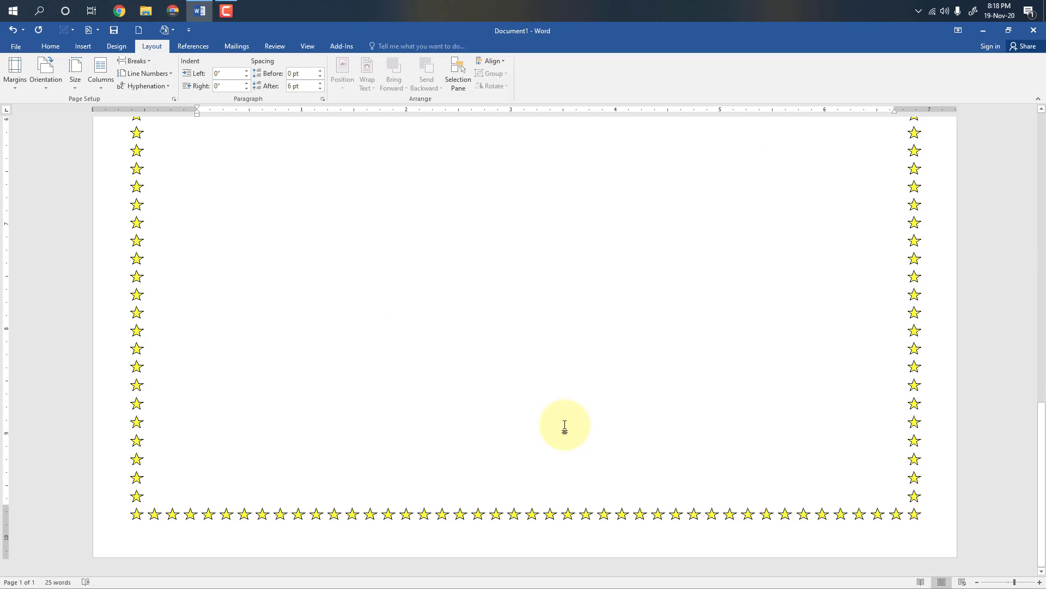
{"action": "scroll", "coordinate": [565, 426], "scroll_direction": "up", "scroll_amount": 10}
{"action": "scroll", "coordinate": [246, 425], "scroll_direction": "down", "scroll_amount": 5}
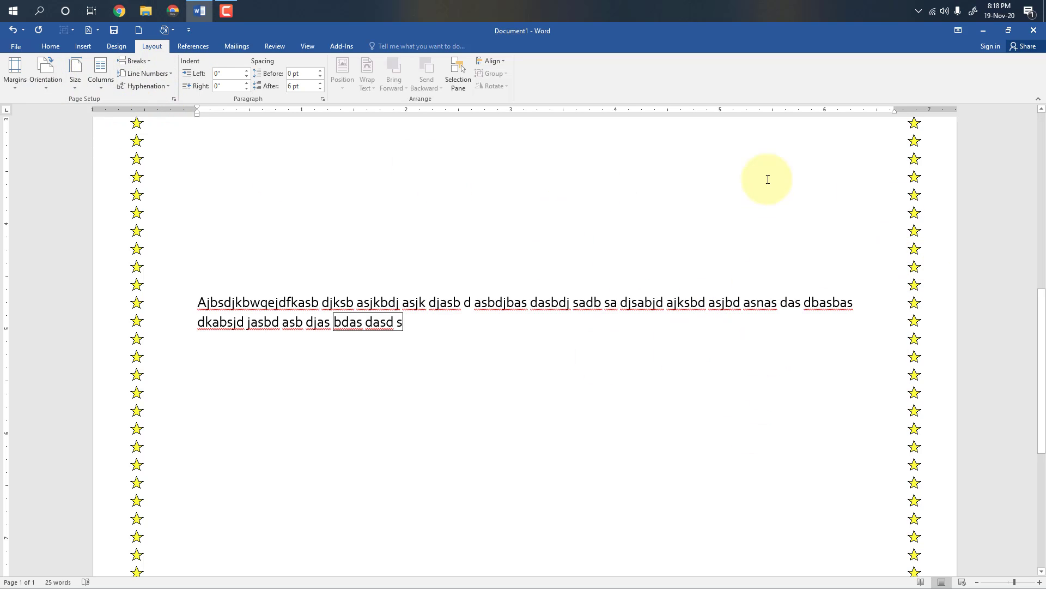
Switch the page orientation to landscape, view the whole page, and return it to portrait.
{"action": "left_click", "coordinate": [45, 79]}
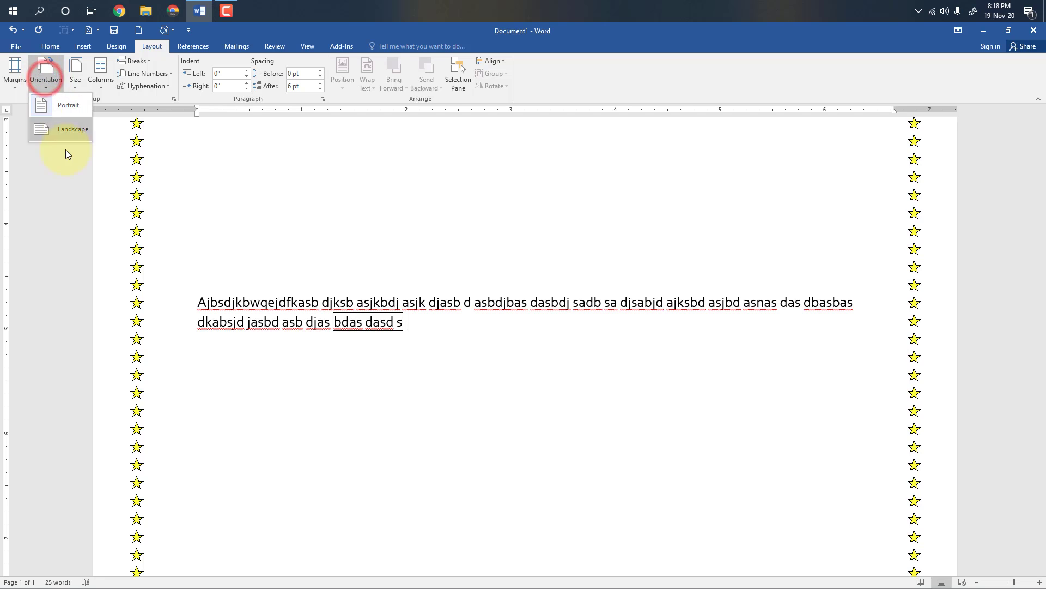
{"action": "left_click", "coordinate": [67, 126]}
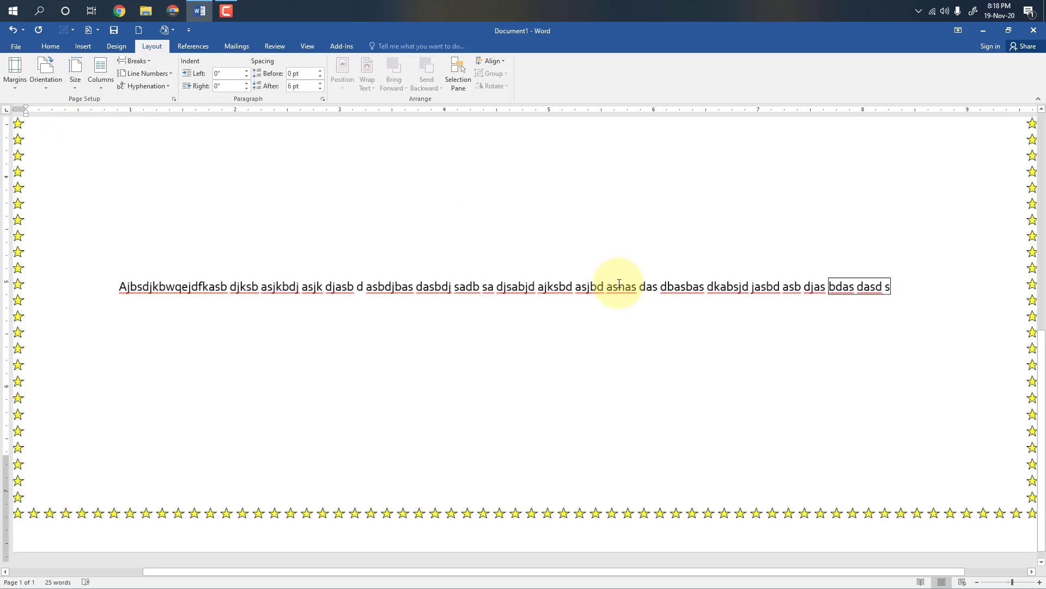
{"action": "scroll", "coordinate": [619, 284], "scroll_direction": "down", "scroll_amount": 10}
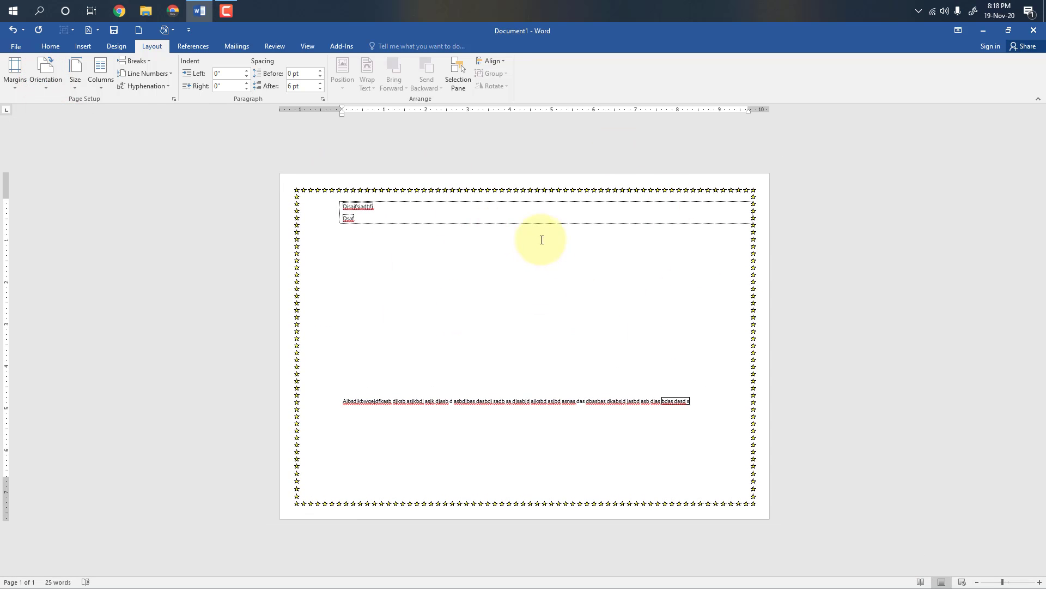
{"action": "left_click", "coordinate": [52, 83]}
{"action": "left_click", "coordinate": [61, 105]}
Change the paper size to Legal and set it back to A4.
{"action": "left_click", "coordinate": [77, 82]}
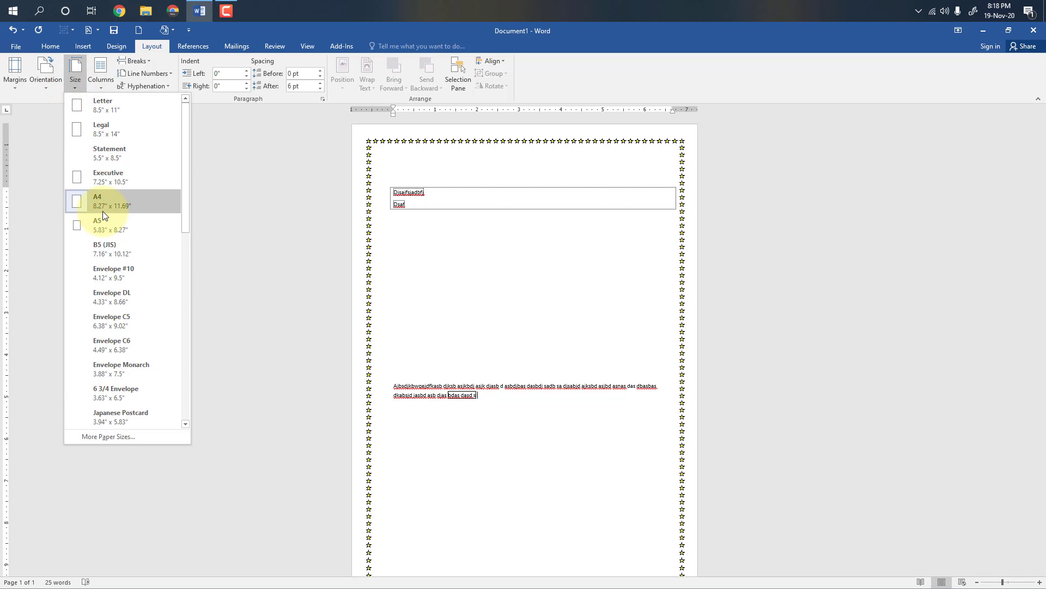
{"action": "left_click", "coordinate": [97, 123]}
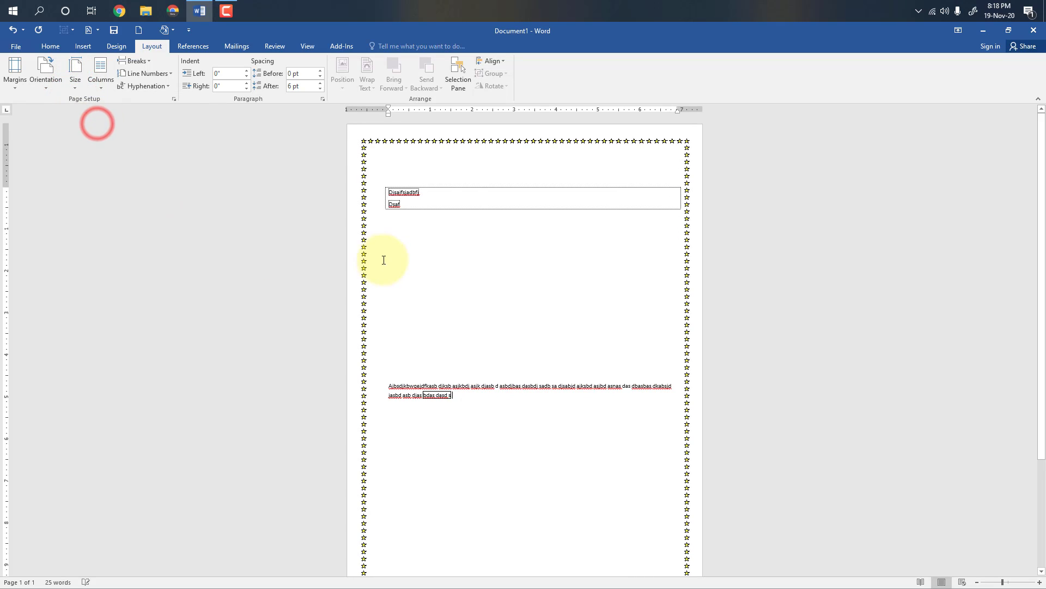
{"action": "scroll", "coordinate": [388, 260], "scroll_direction": "down", "scroll_amount": 2}
{"action": "scroll", "coordinate": [388, 261], "scroll_direction": "up", "scroll_amount": 3}
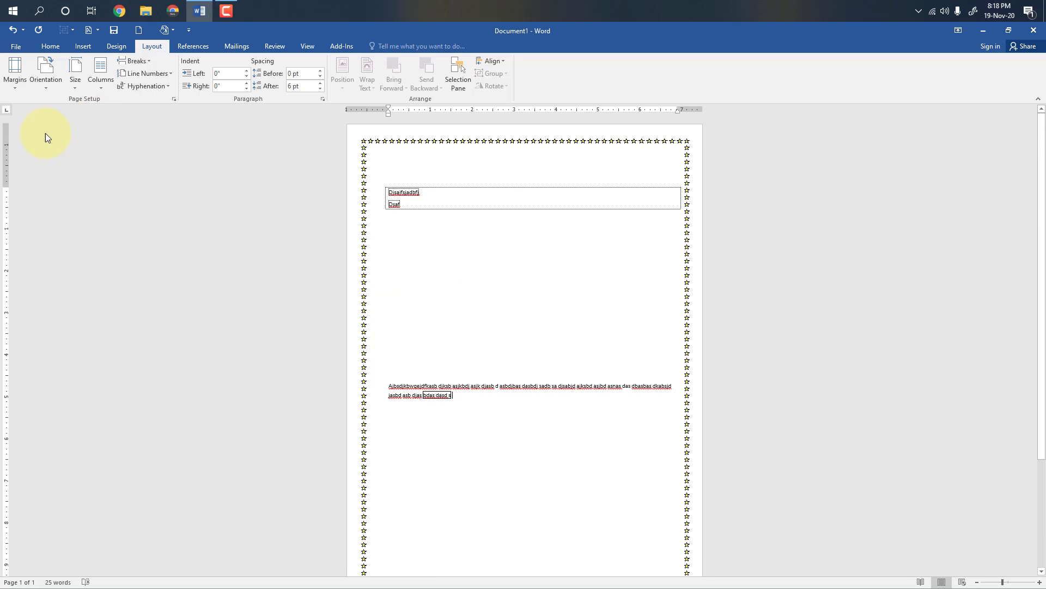
{"action": "left_click", "coordinate": [76, 84]}
{"action": "left_click", "coordinate": [106, 195]}
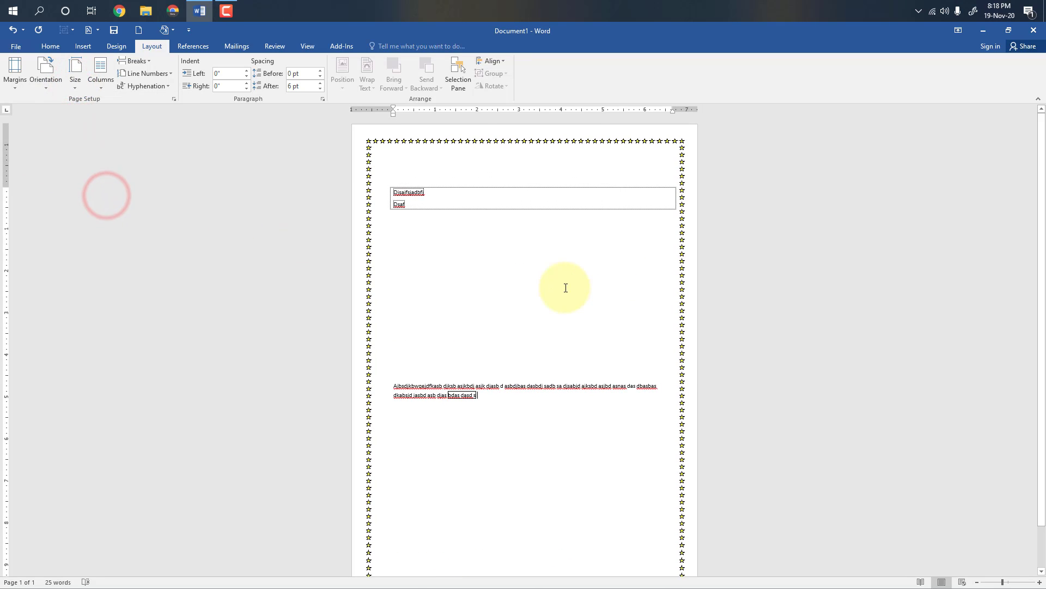
{"action": "scroll", "coordinate": [565, 288], "scroll_direction": "down", "scroll_amount": 1}
{"action": "scroll", "coordinate": [566, 288], "scroll_direction": "up", "scroll_amount": 1}
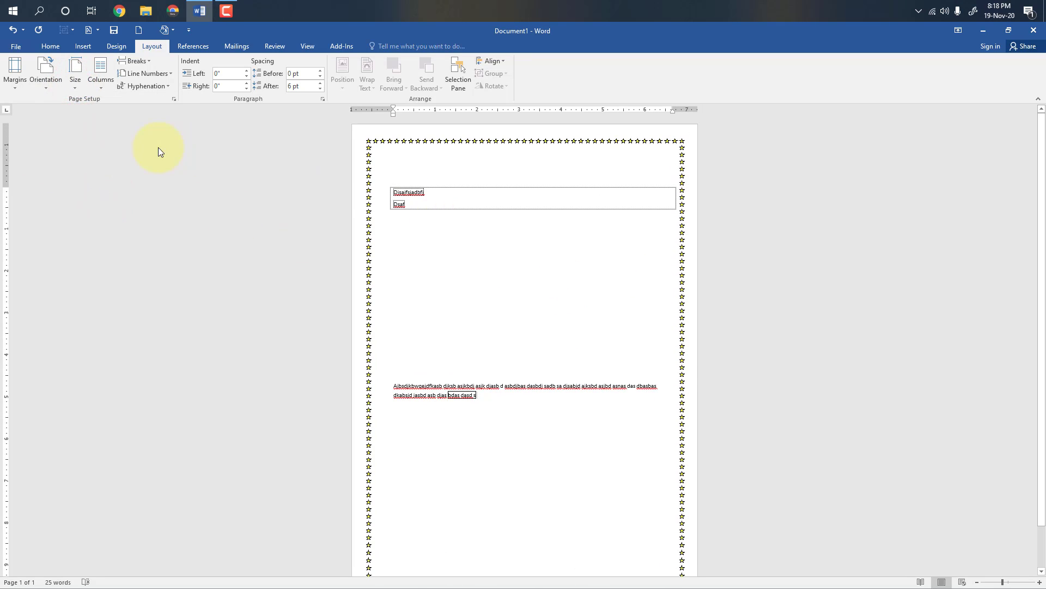
Lay the document text out in two columns.
{"action": "left_click", "coordinate": [99, 88]}
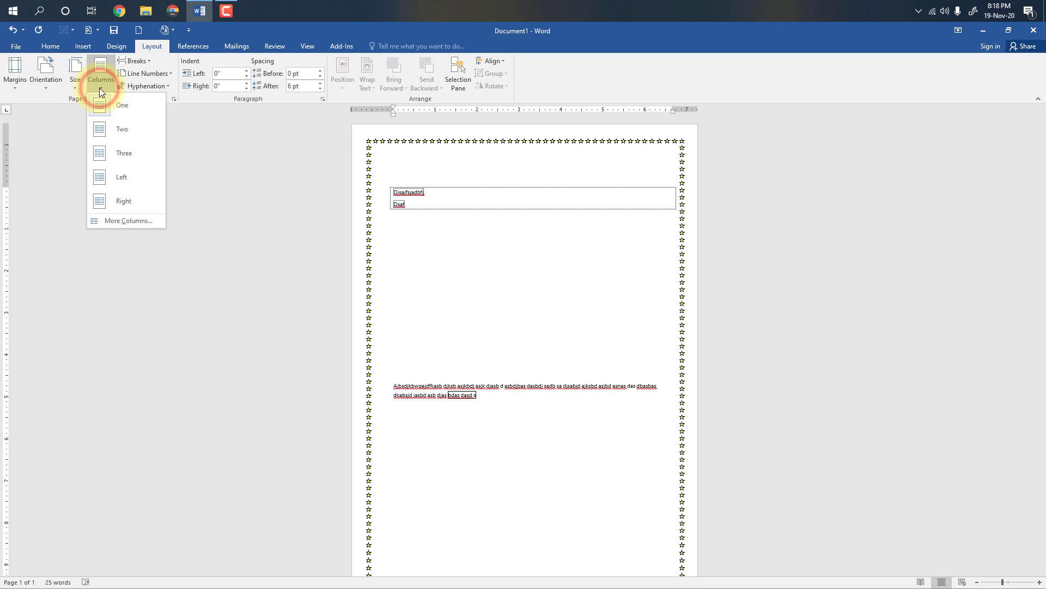
{"action": "left_click", "coordinate": [106, 136]}
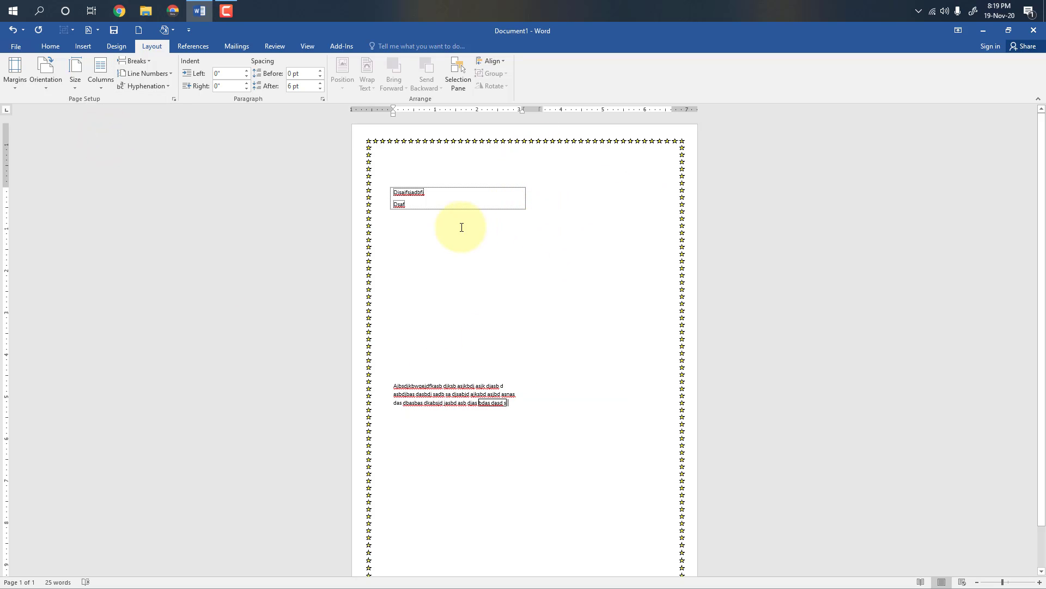
{"action": "left_click", "coordinate": [502, 439]}
{"action": "left_click", "coordinate": [515, 414]}
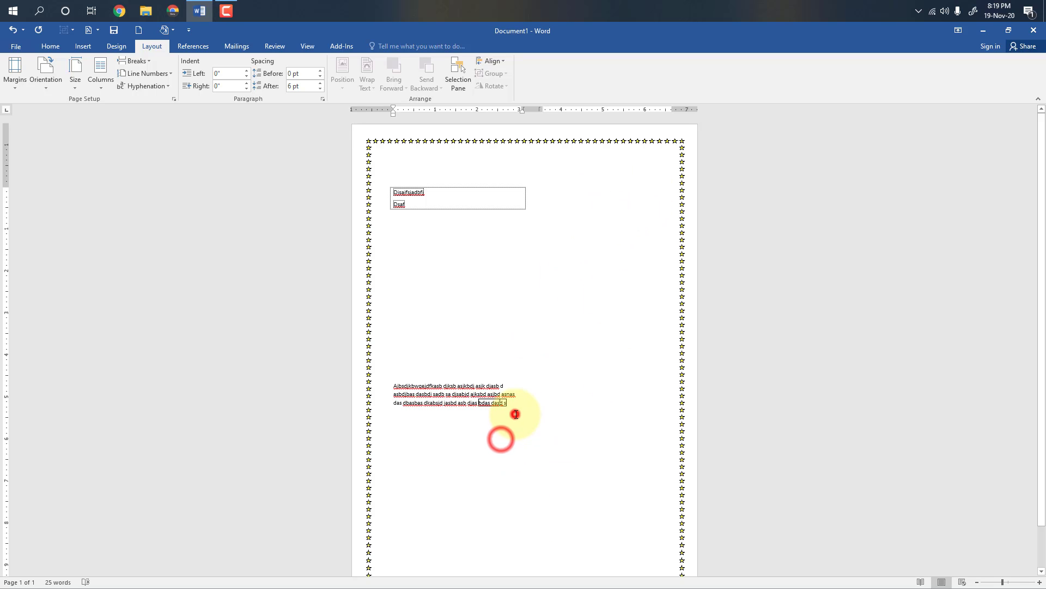
Add a blank line and a line of filler text beginning "kdsjafkadnklf" below "Dsaf" in the bordered box.
{"action": "left_click", "coordinate": [521, 208]}
{"action": "key", "text": "Return"}
{"action": "key", "text": "Return"}
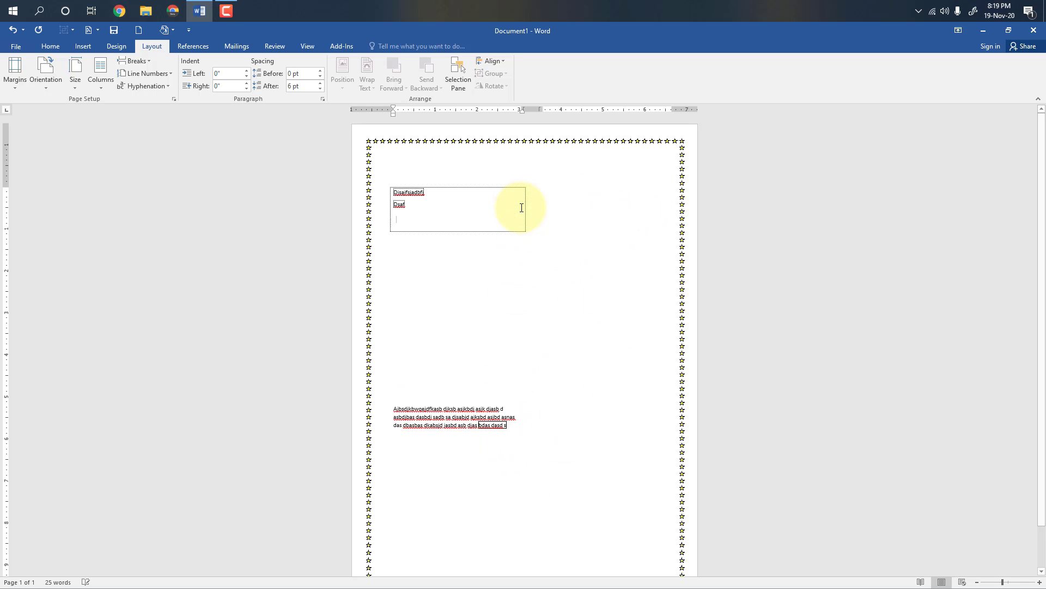
{"action": "type", "text": "kdsjafkadnklfnksdnfgm"}
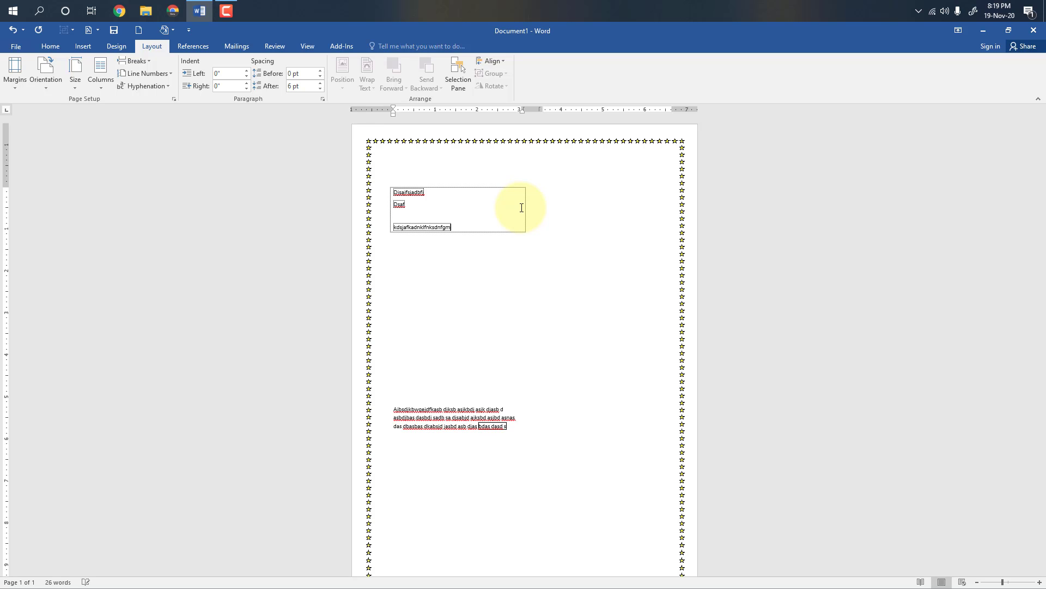
{"action": "type", "text": "kdfnmkgmnk;dfnmgknfdknmgknmkfdsngksfnk"}
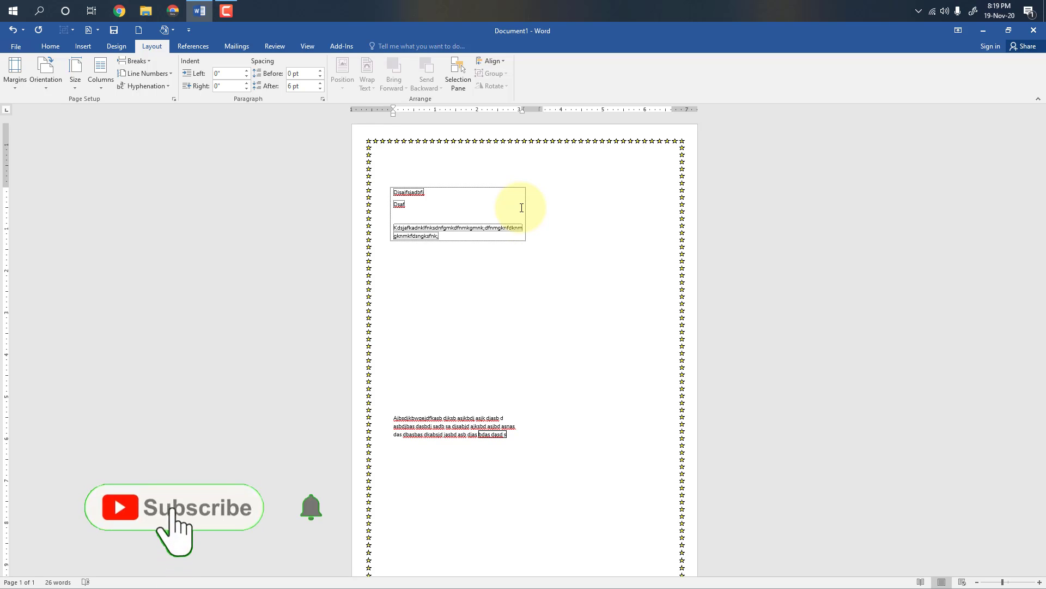
Push the lower paragraph's ending "as bdas dasd s" into the second column with blank lines and insert filler text beginning "iwqjhidehsajkldbj" before it.
{"action": "scroll", "coordinate": [475, 495], "scroll_direction": "down", "scroll_amount": 2}
{"action": "left_click", "coordinate": [471, 498]}
{"action": "type", "text": "\\"}
{"action": "key", "text": "Return"}
{"action": "key", "text": "Return"}
{"action": "key", "text": "Return"}
{"action": "key", "text": "Return"}
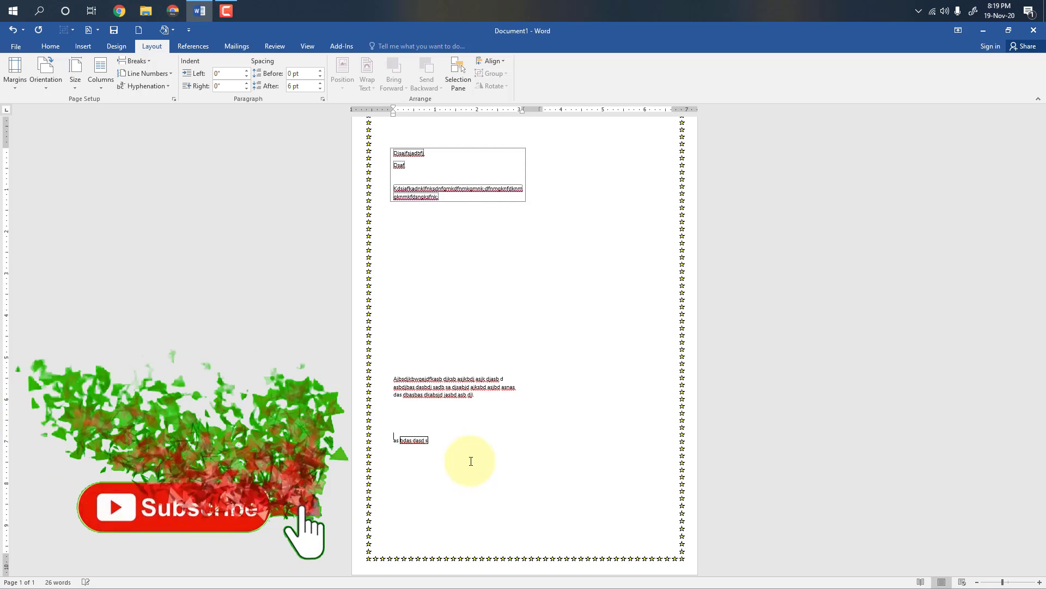
{"action": "key", "text": "Return"}
{"action": "key", "text": "Return"}
{"action": "key", "text": "Return"}
{"action": "key", "text": "Return"}
{"action": "key", "text": "Return"}
{"action": "key", "text": "Return"}
{"action": "key", "text": "Return"}
{"action": "key", "text": "Return"}
{"action": "key", "text": "Return"}
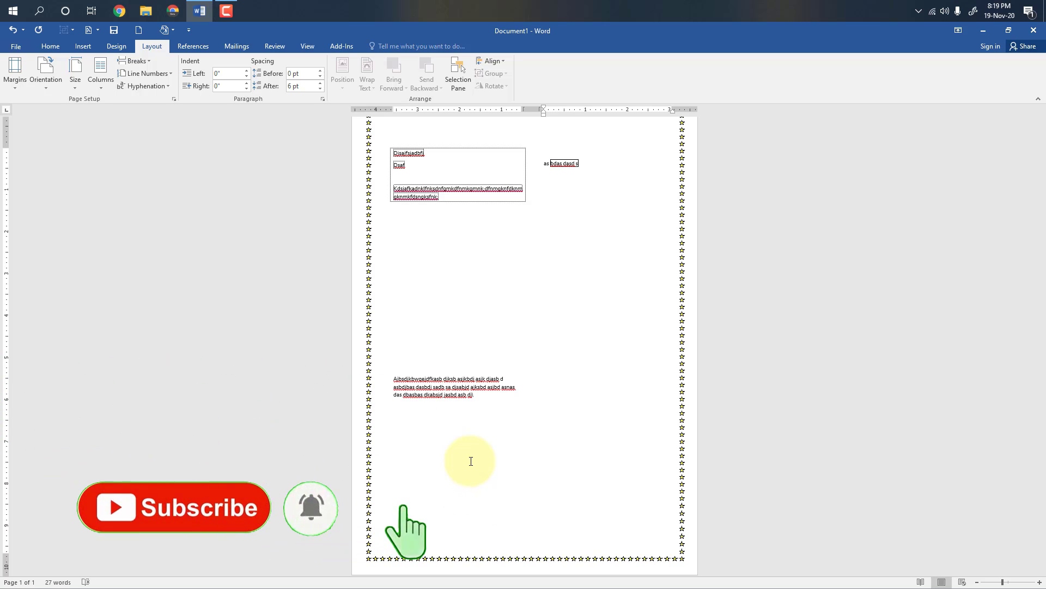
{"action": "type", "text": "iwqjhidehsajkldbjlabdjbasjkbdjbas"}
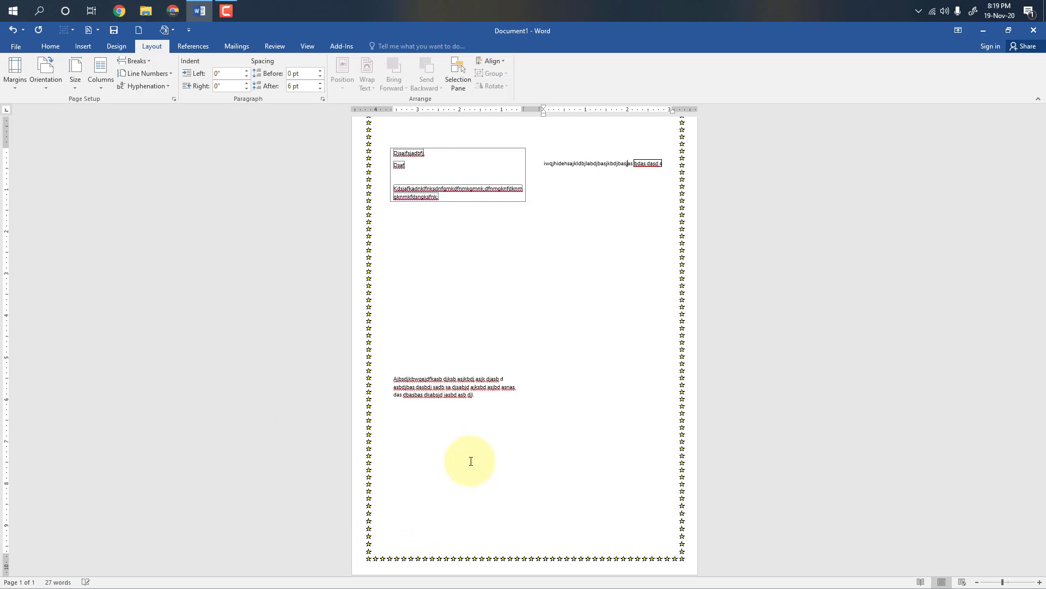
{"action": "type", "text": "jbdjkbsajkdbasbdsabdjbasjkbasdjb"}
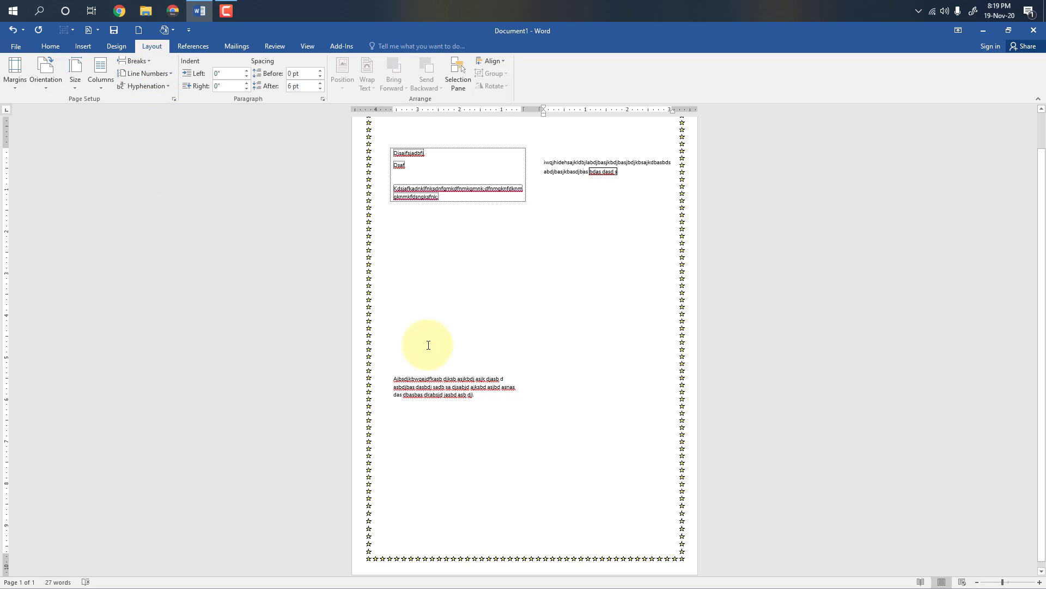
Insert a page break in the blank line directly above the "Ajbsdjkbwqejdfkasb" paragraph.
{"action": "left_click", "coordinate": [428, 373]}
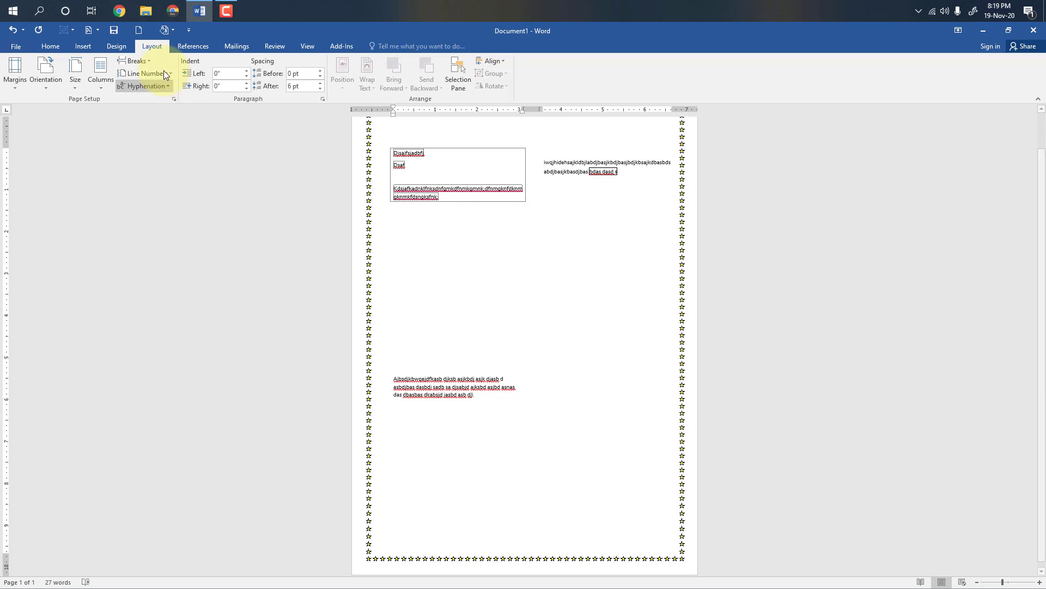
{"action": "left_click", "coordinate": [146, 60]}
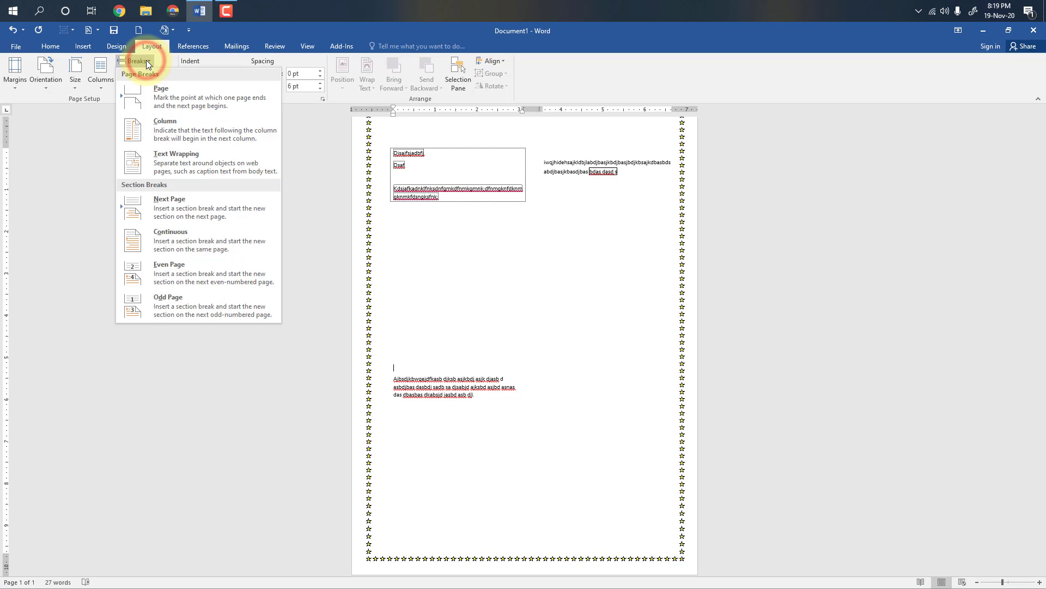
{"action": "left_click", "coordinate": [156, 96]}
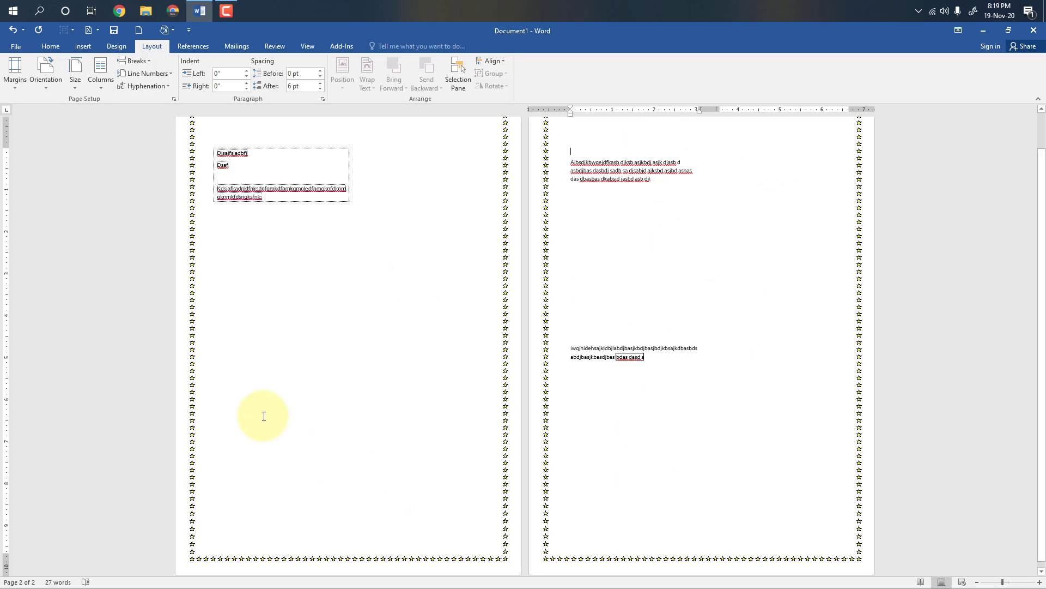
{"action": "left_click", "coordinate": [145, 73]}
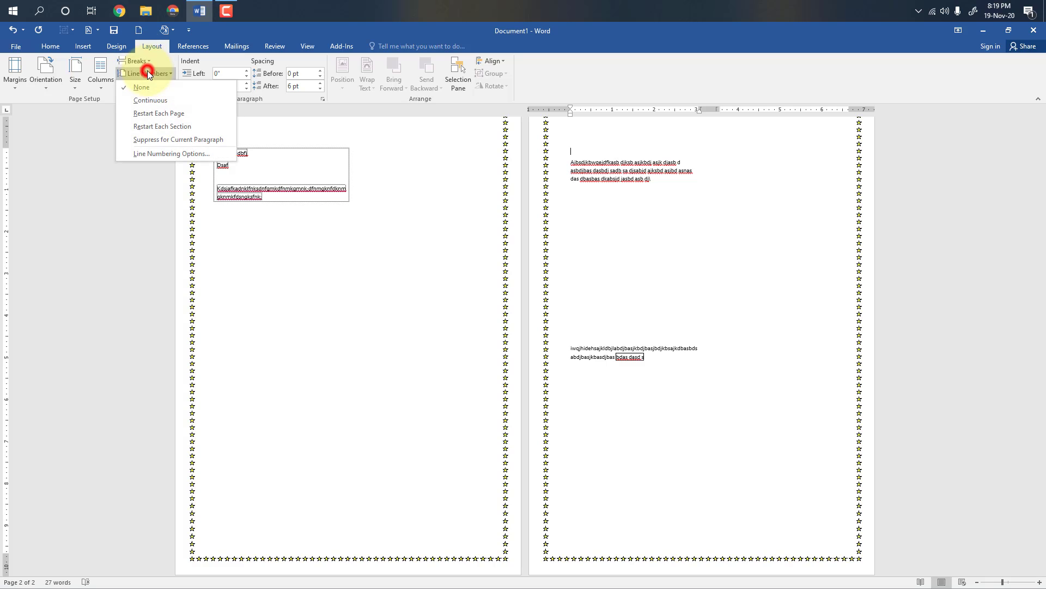
{"action": "left_click", "coordinate": [147, 75]}
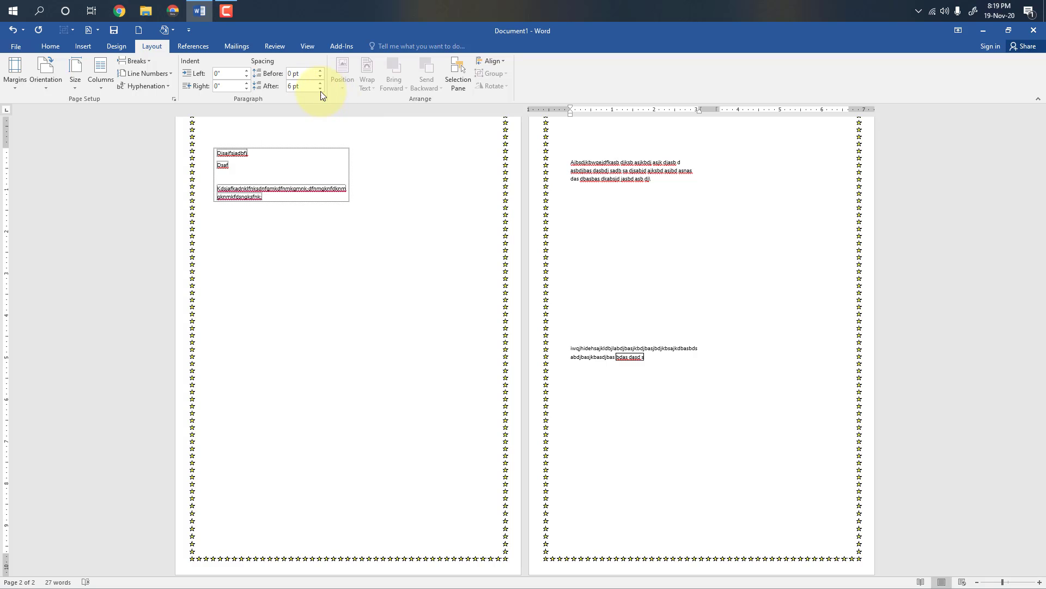
{"action": "scroll", "coordinate": [491, 168], "scroll_direction": "up", "scroll_amount": 1}
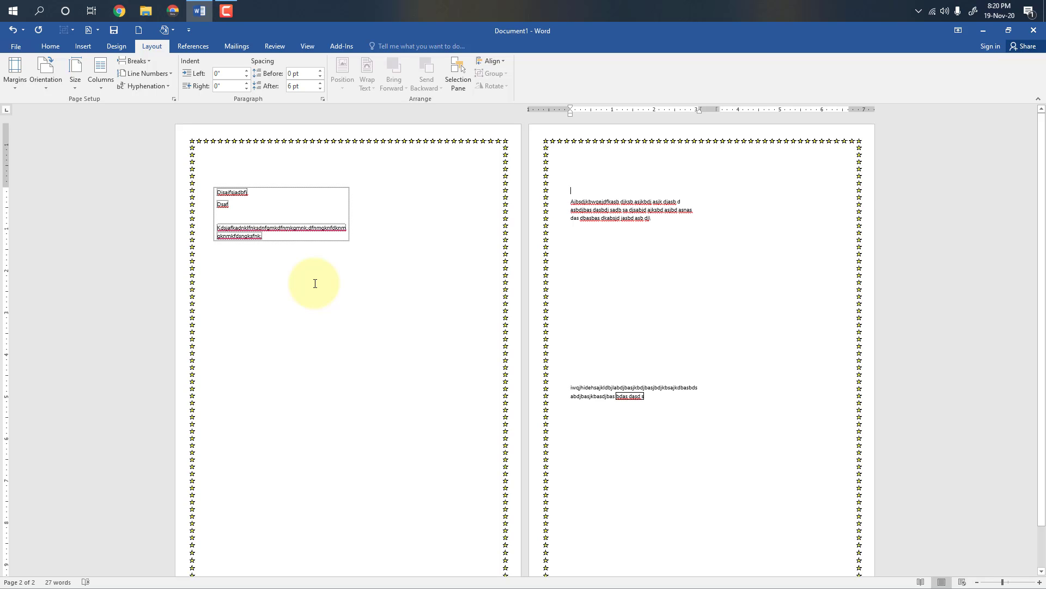
{"action": "left_click", "coordinate": [198, 47]}
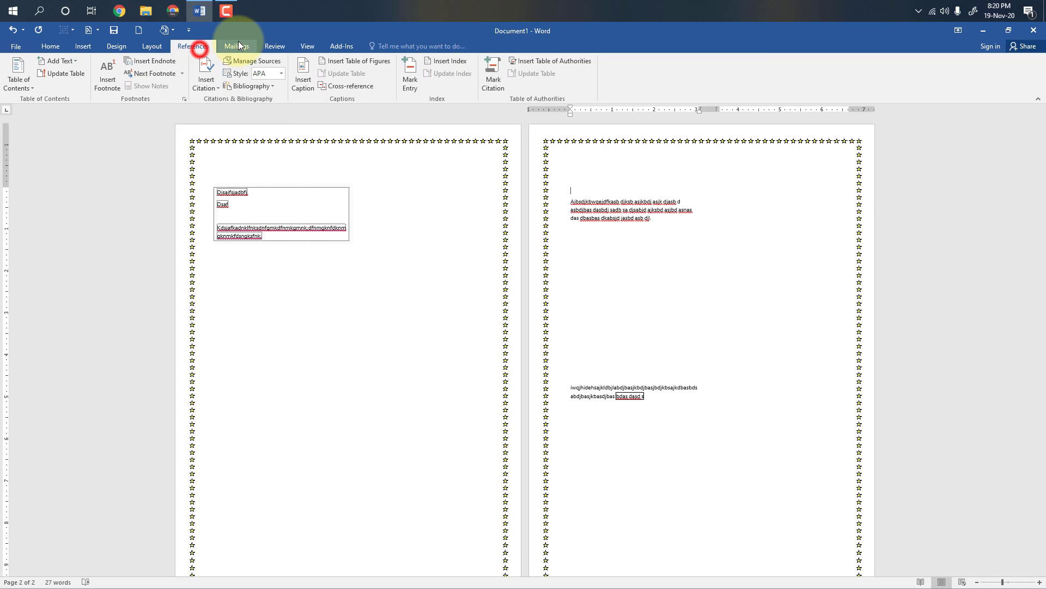
{"action": "left_click", "coordinate": [235, 48]}
{"action": "left_click", "coordinate": [267, 45]}
{"action": "left_click", "coordinate": [299, 45]}
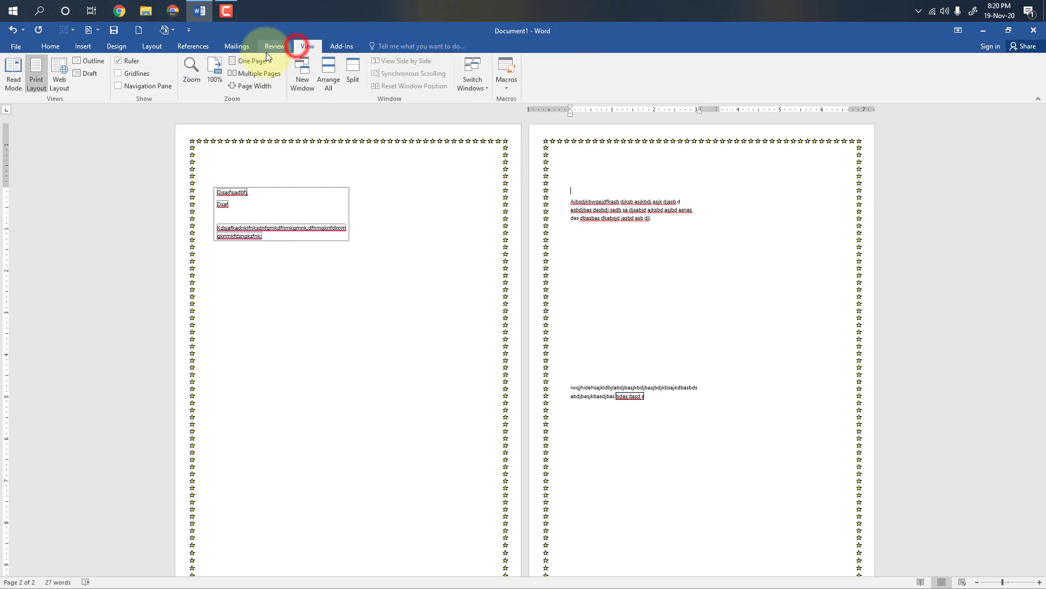
{"action": "left_click", "coordinate": [195, 45]}
{"action": "left_click", "coordinate": [149, 46]}
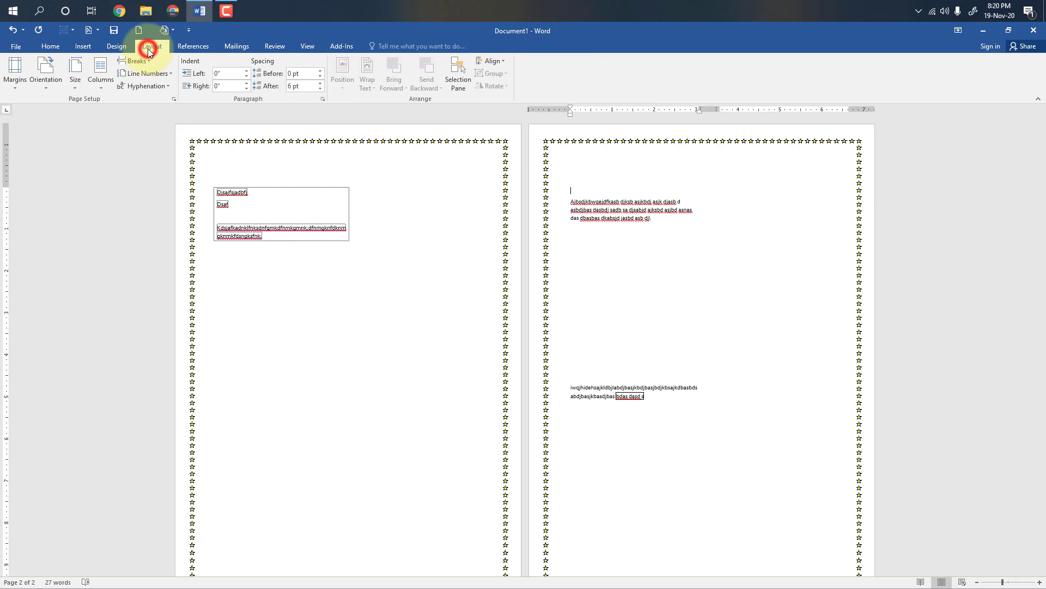